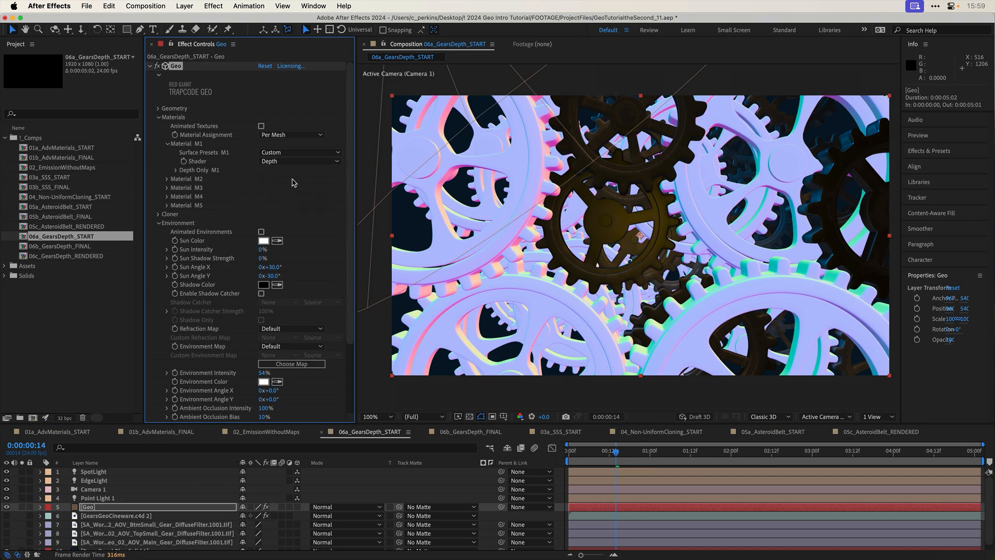
- Examine the Geo-DEPTH, Geo and Fake DoF layers and their effects in the 06b_GearsDepth_FINAL composition
click(292, 162)
click(278, 207)
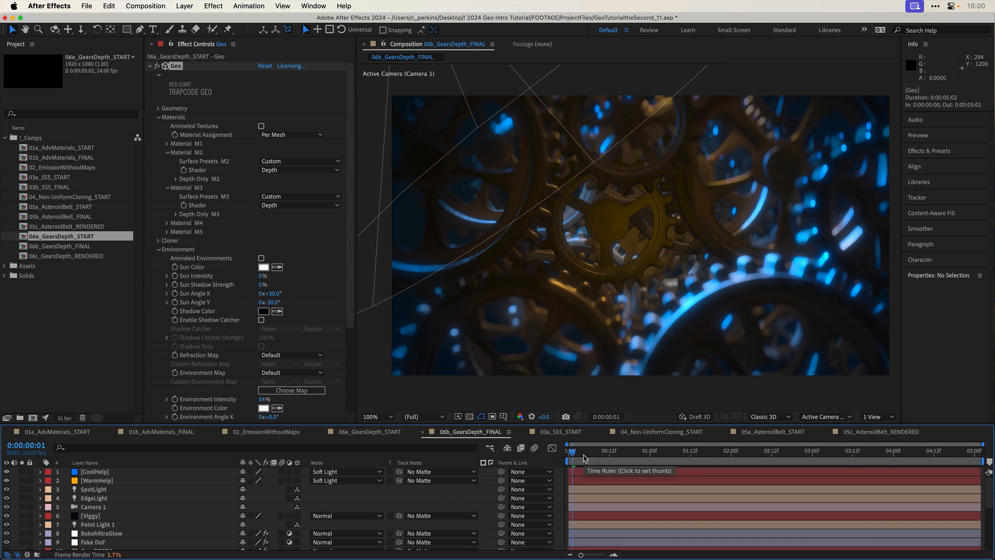
scroll(124, 497, down, 5)
click(120, 481)
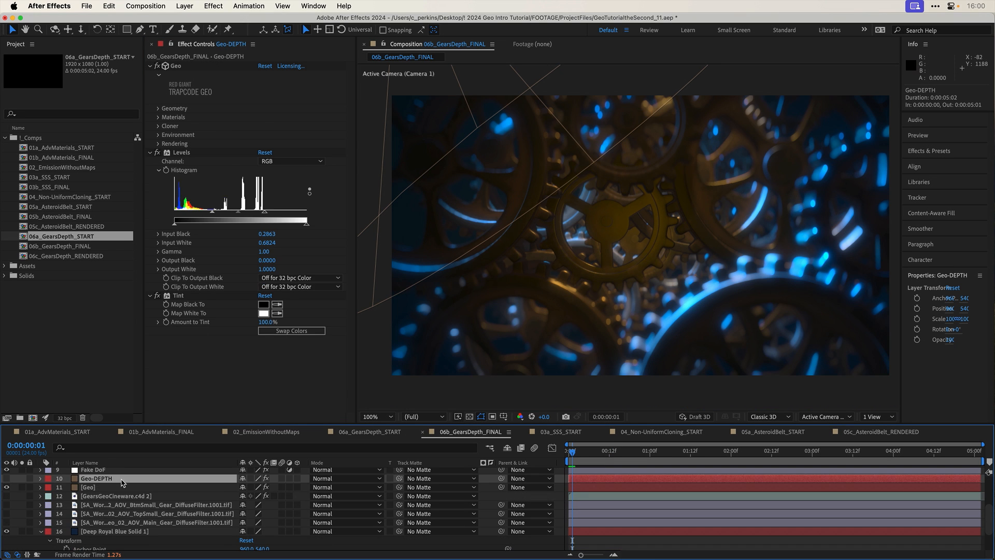
click(118, 492)
click(106, 484)
click(22, 484)
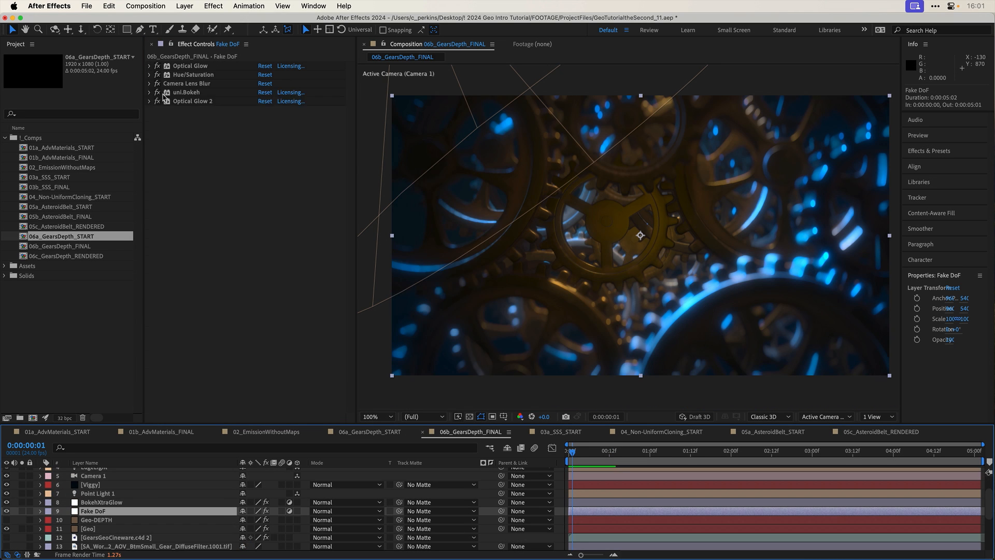
click(150, 84)
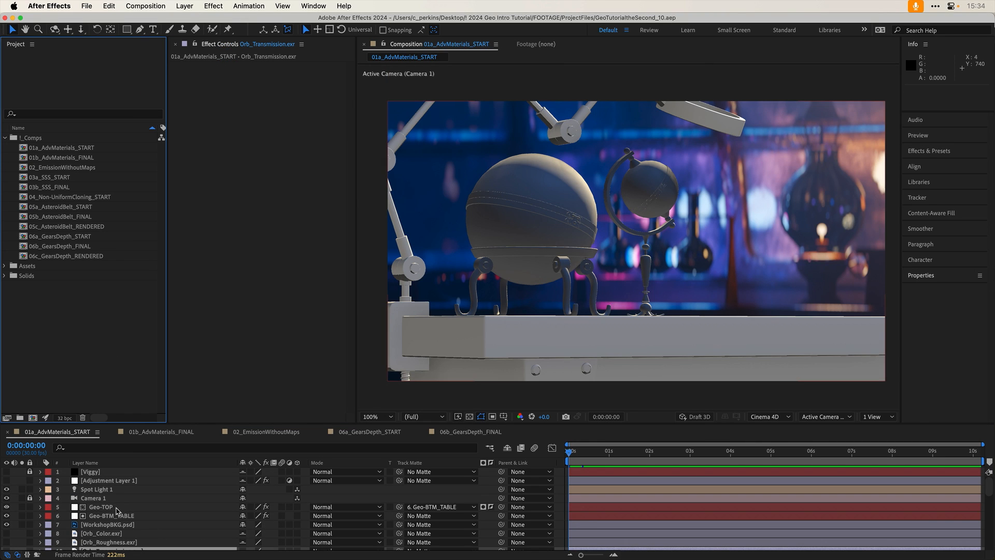
- Hide and show the Geo-TOP layer in 01a_AdvMaterials_START to examine which objects it renders
click(118, 507)
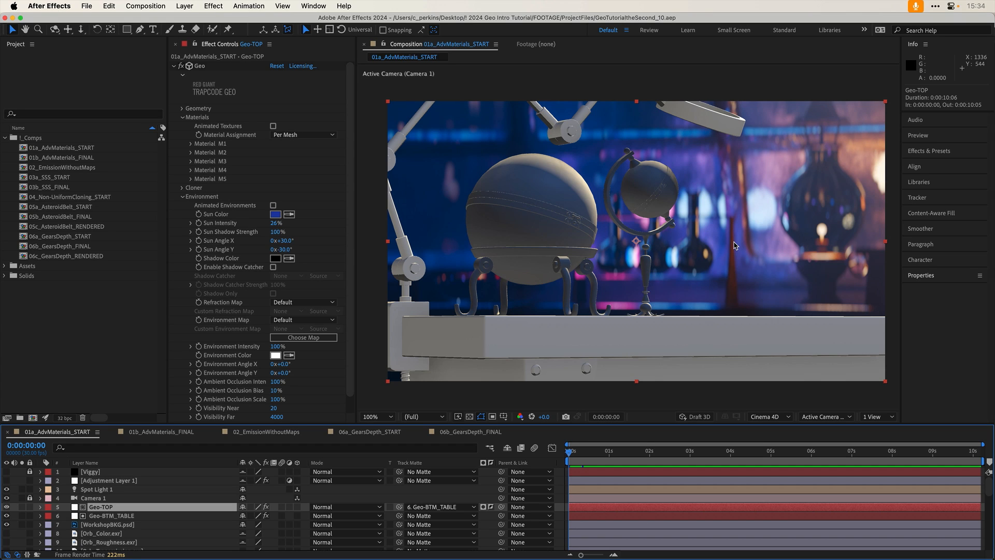
click(7, 507)
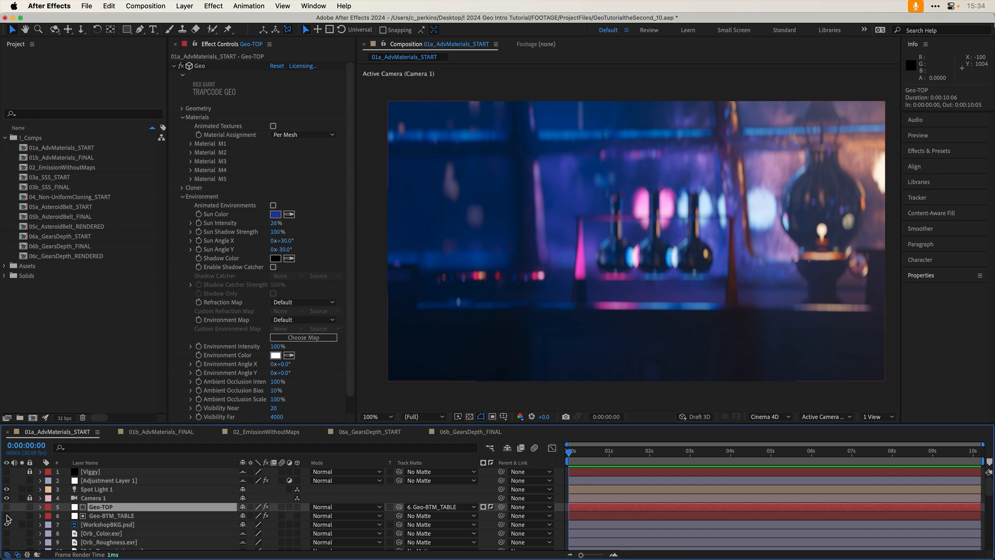
click(7, 507)
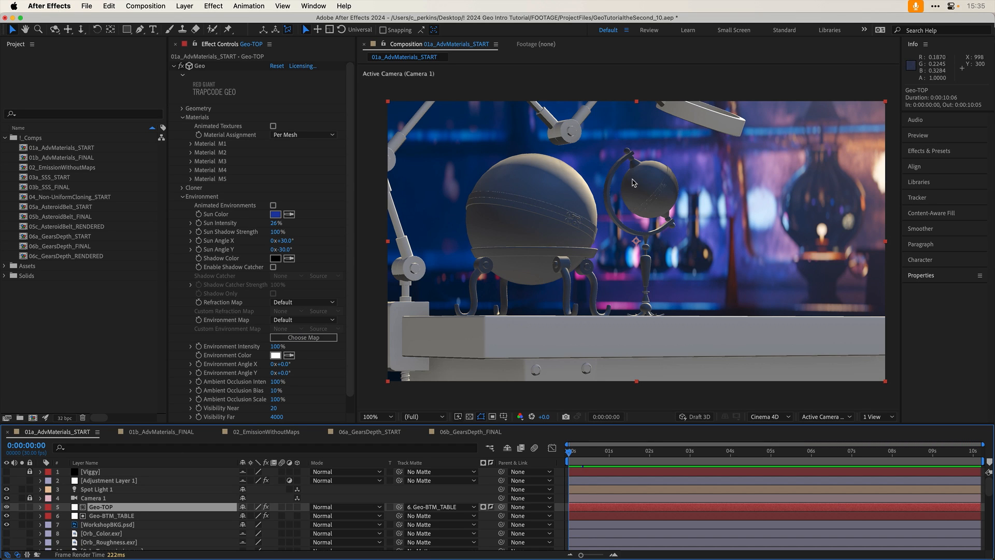
- Set the Base Color Map of Material M1 to Orb Gold_diffuse.png in Geo-TOP's Geo effect
click(187, 197)
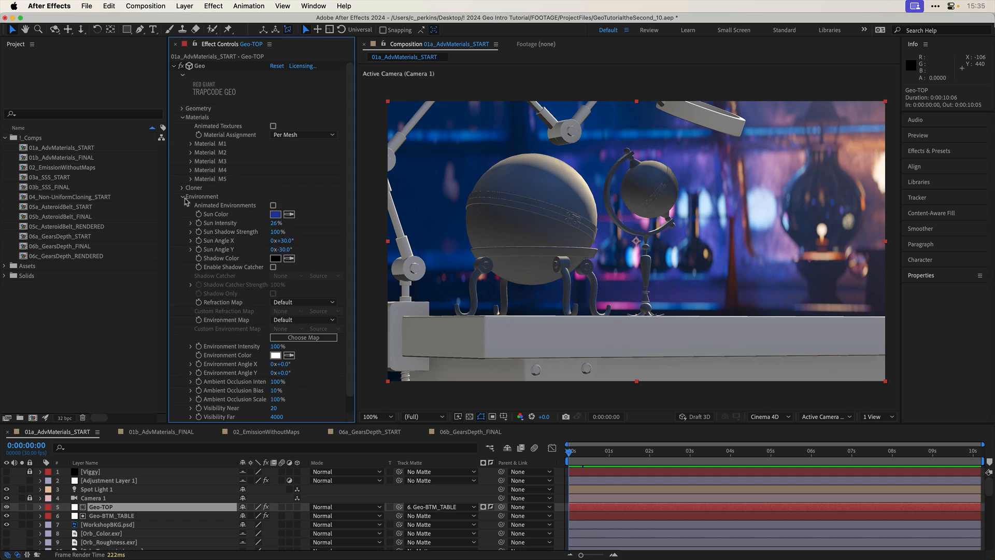
click(191, 144)
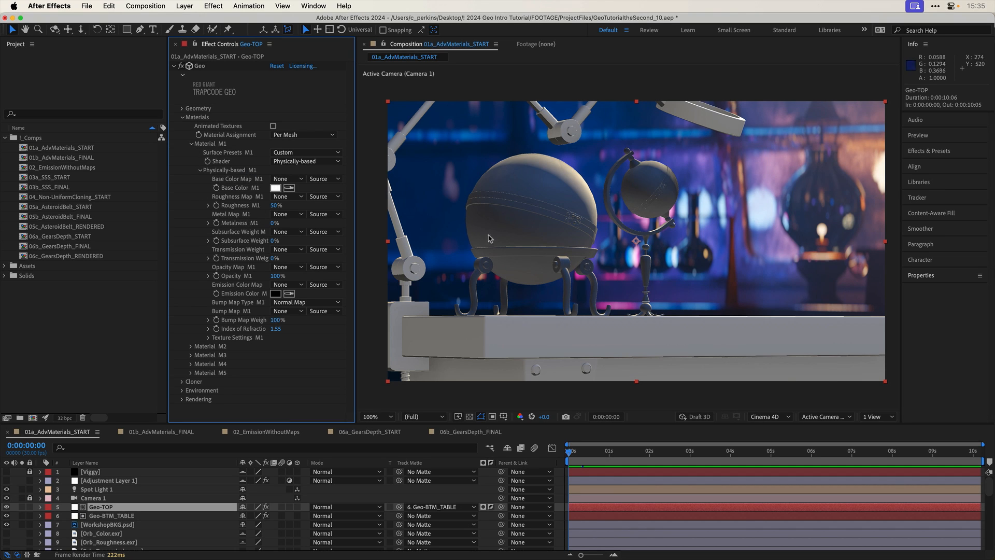
click(296, 179)
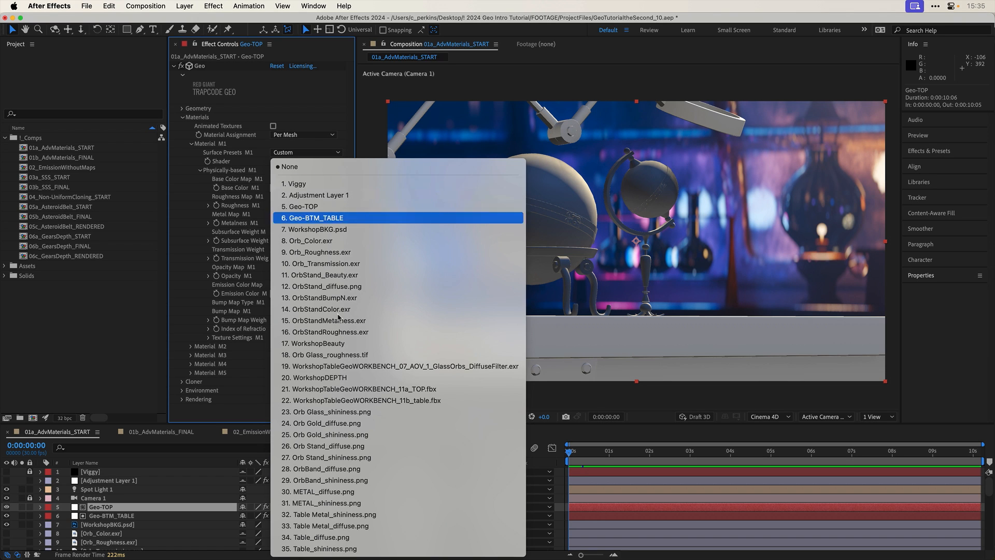
click(365, 424)
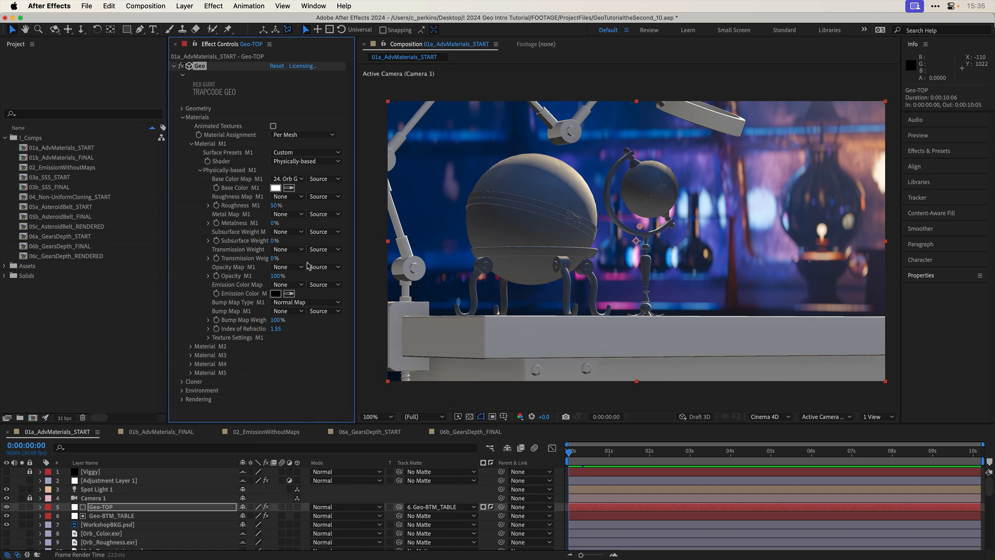
click(192, 144)
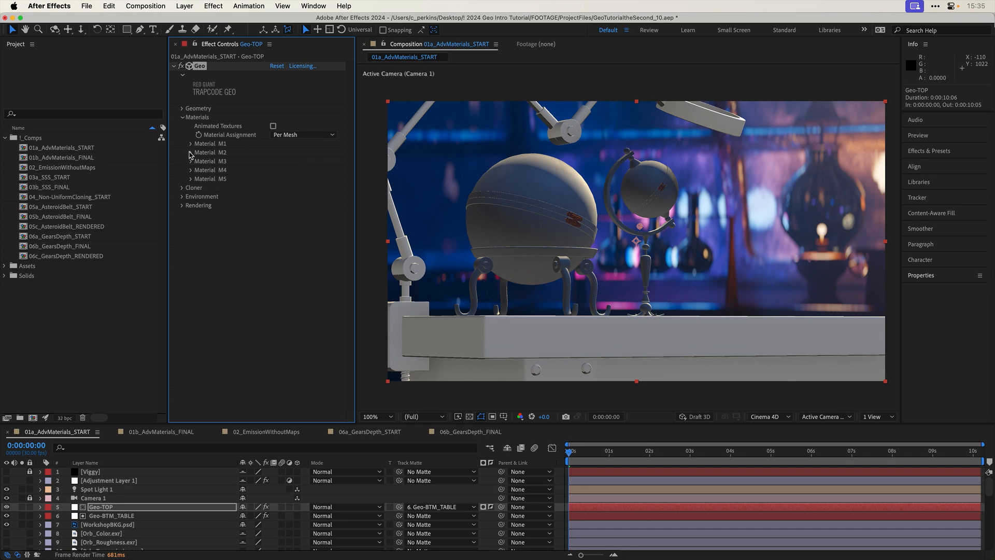
- Try Material M2 of the Geo-TOP layer with its Opacity at 0% to identify the meshes it controls
click(190, 153)
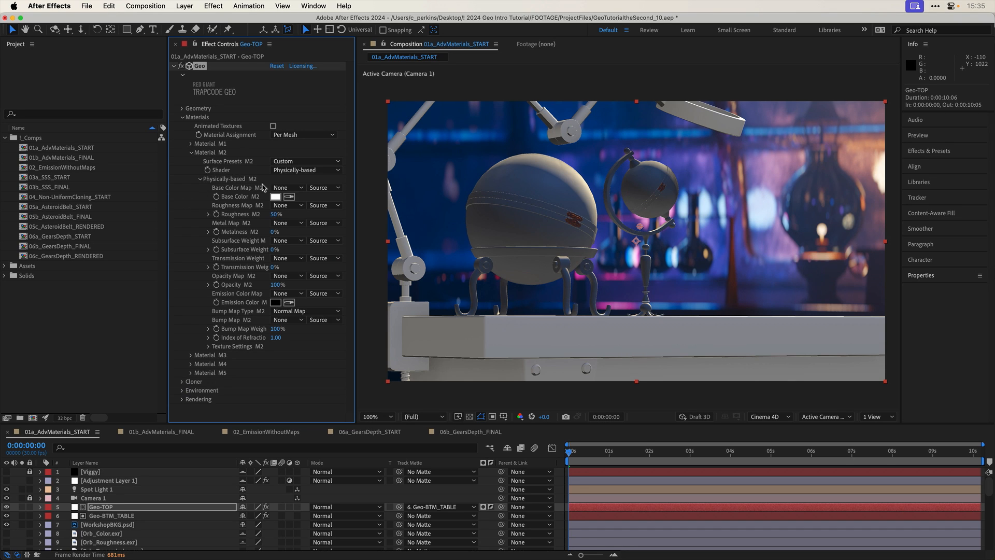
click(283, 188)
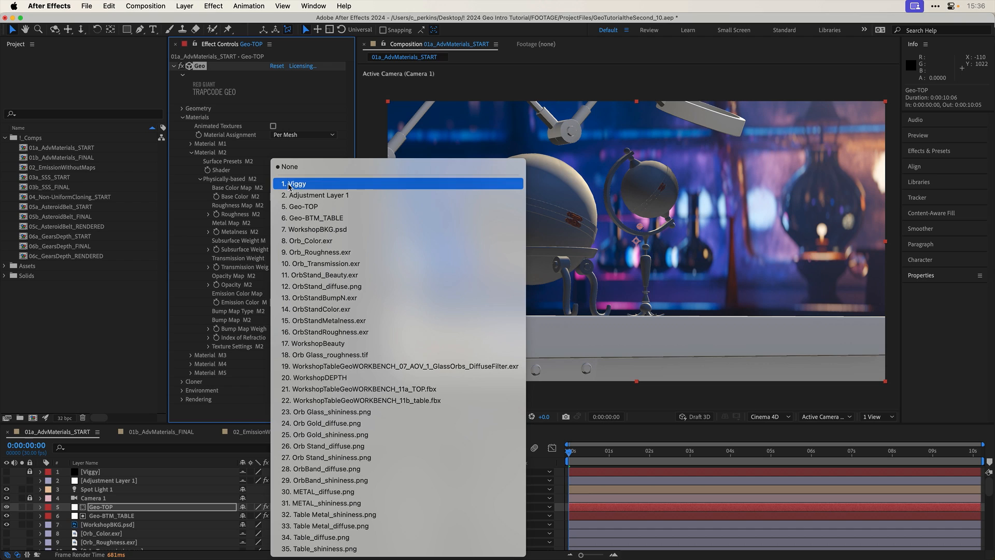
click(218, 184)
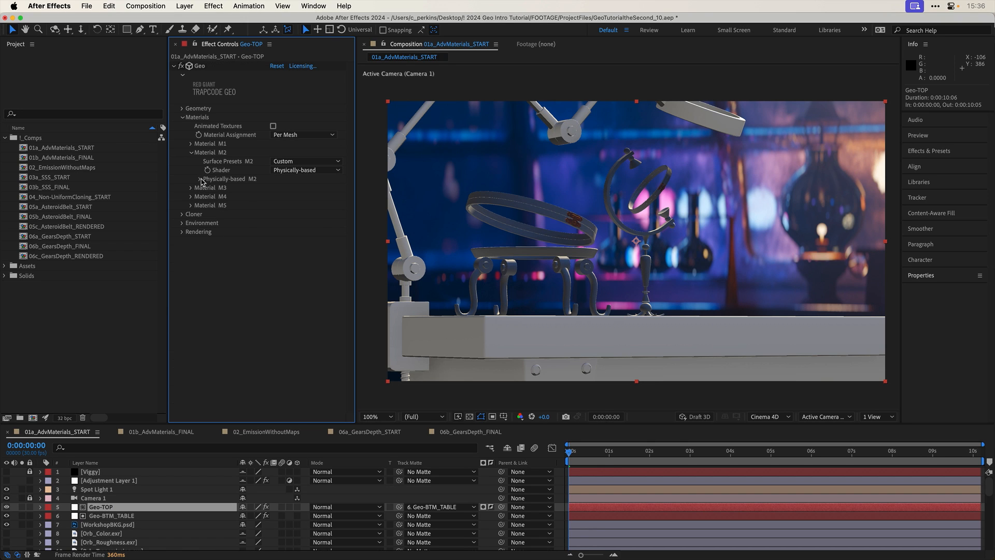
click(200, 179)
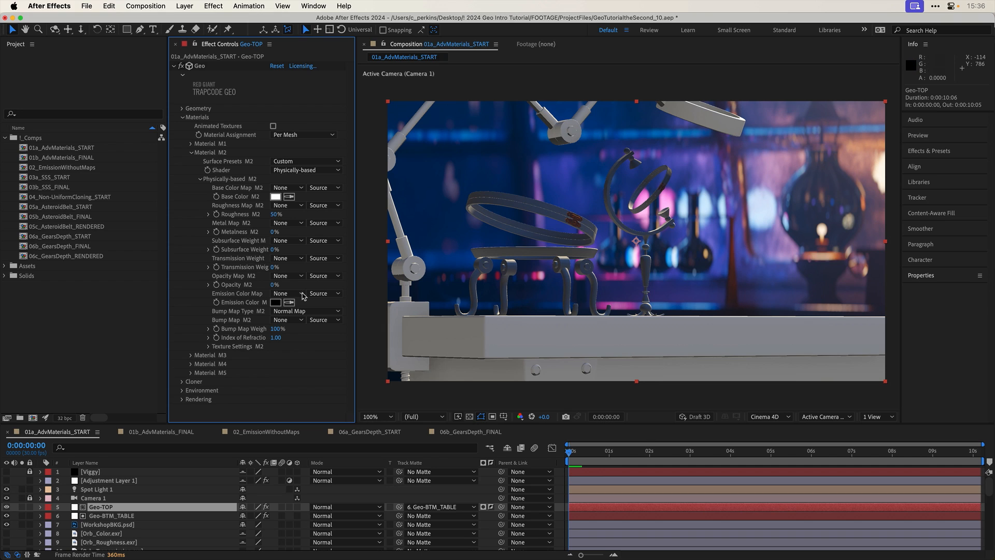
- Set Material M2's Opacity to 100%, Transmission Weight to 100% and Roughness to 3%
drag(271, 284, 324, 285)
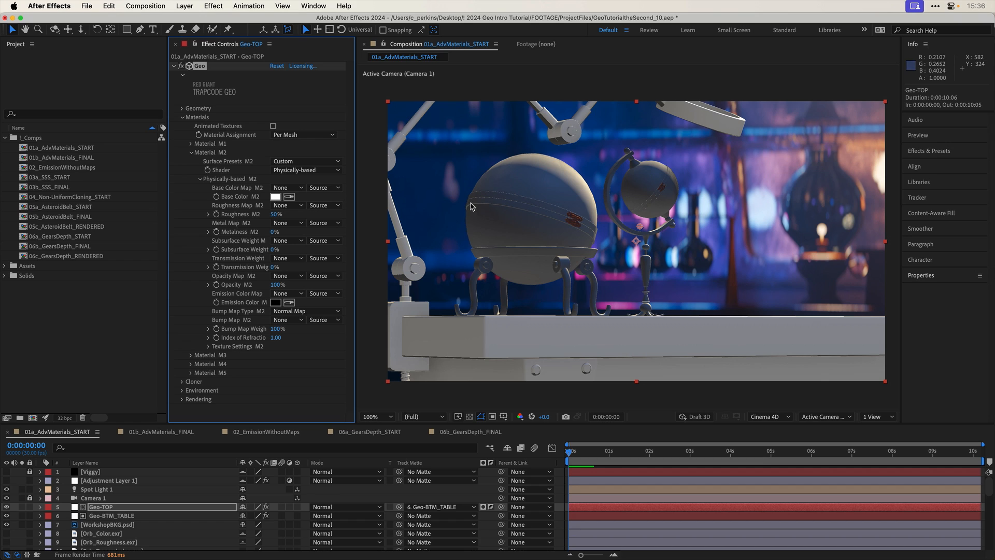
drag(277, 268, 332, 265)
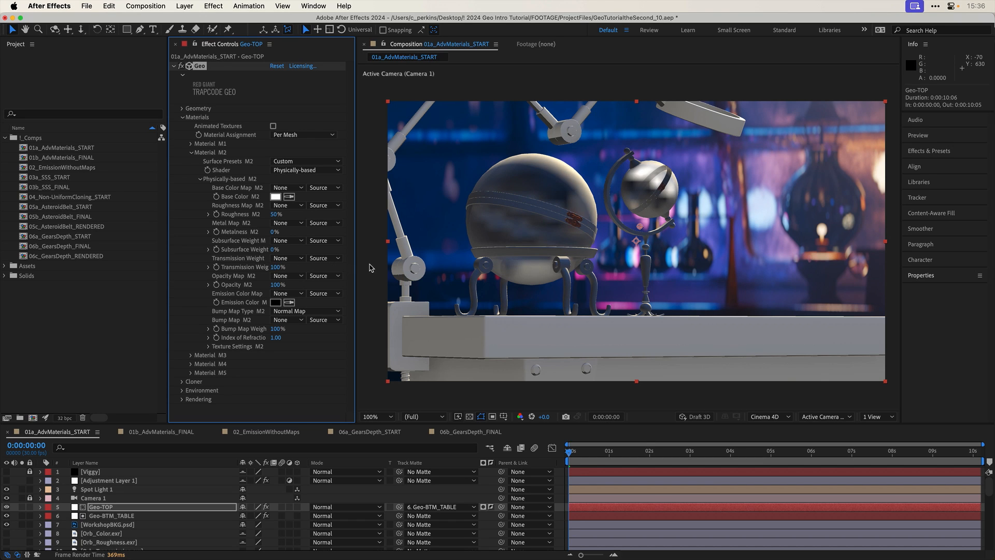
click(275, 214)
text(3)
key(Return)
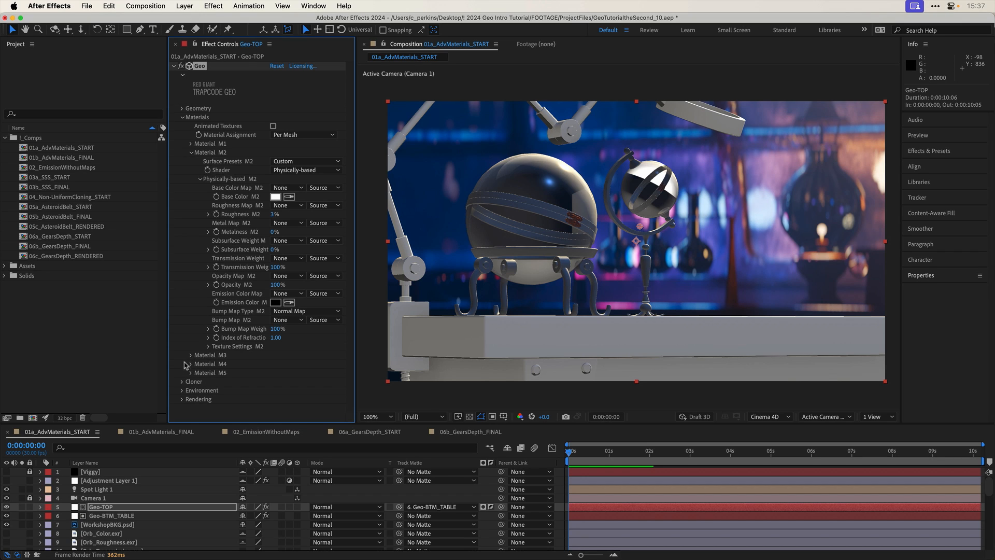
- Set the environment's Refraction Map to Custom, using WorkshopBKG.psd with Effects & Masks
click(182, 390)
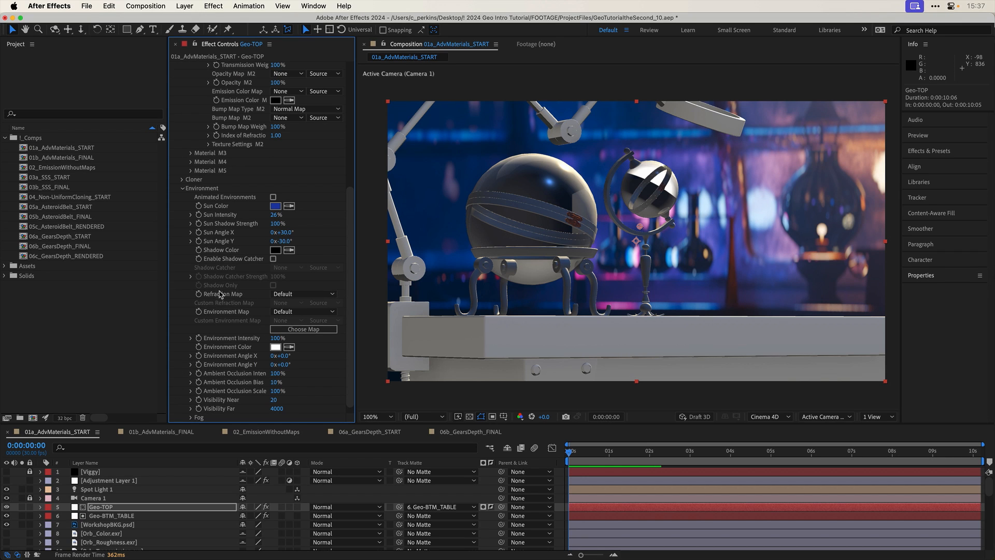
click(288, 297)
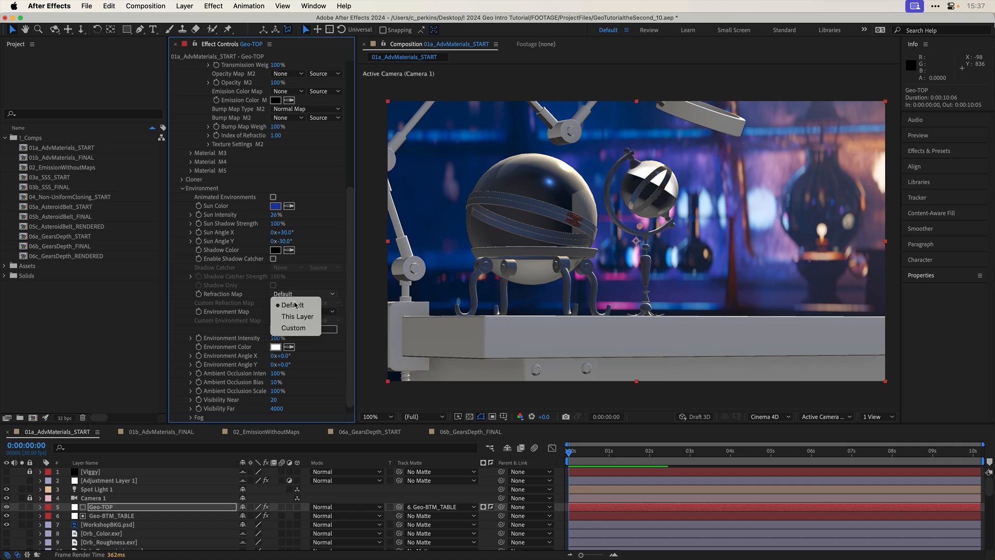
click(284, 327)
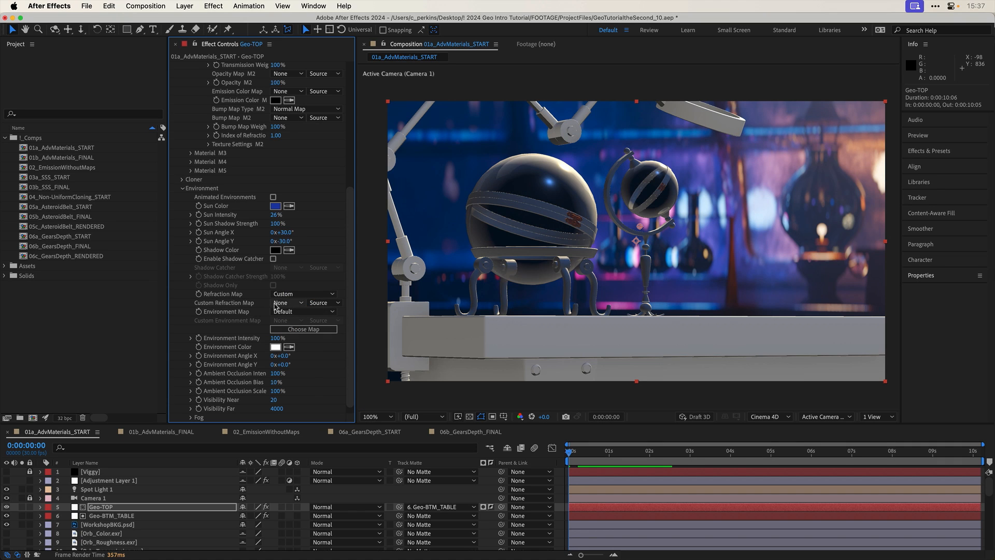
click(290, 304)
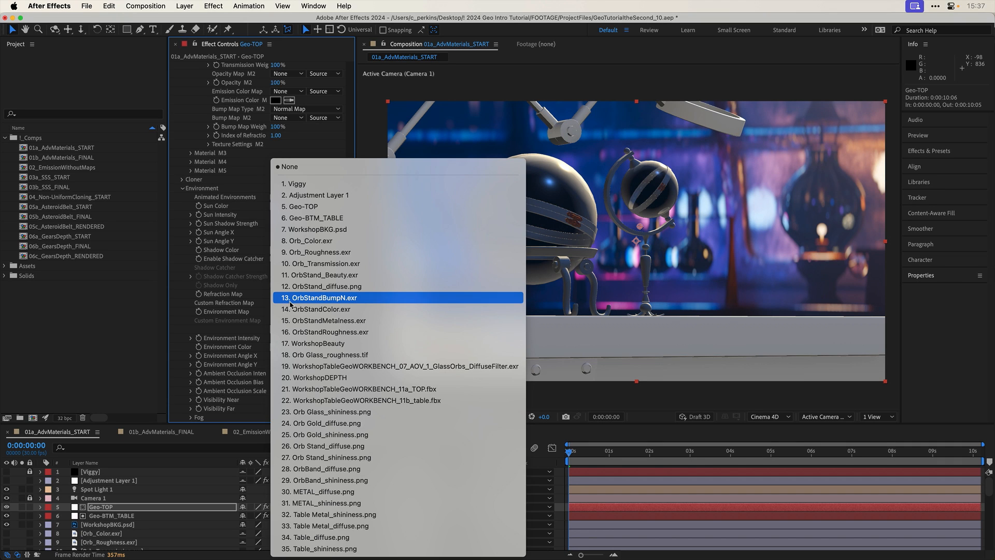
click(325, 234)
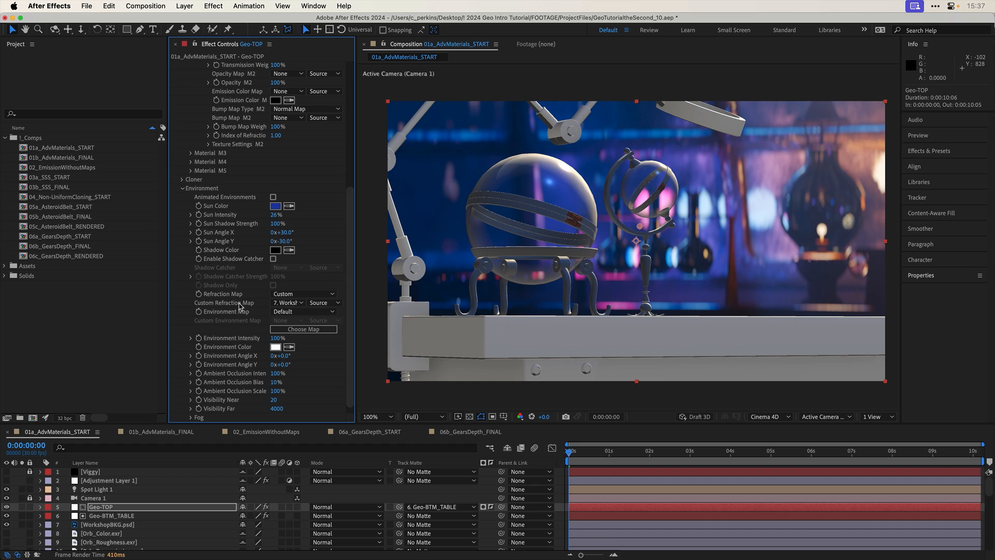
click(317, 304)
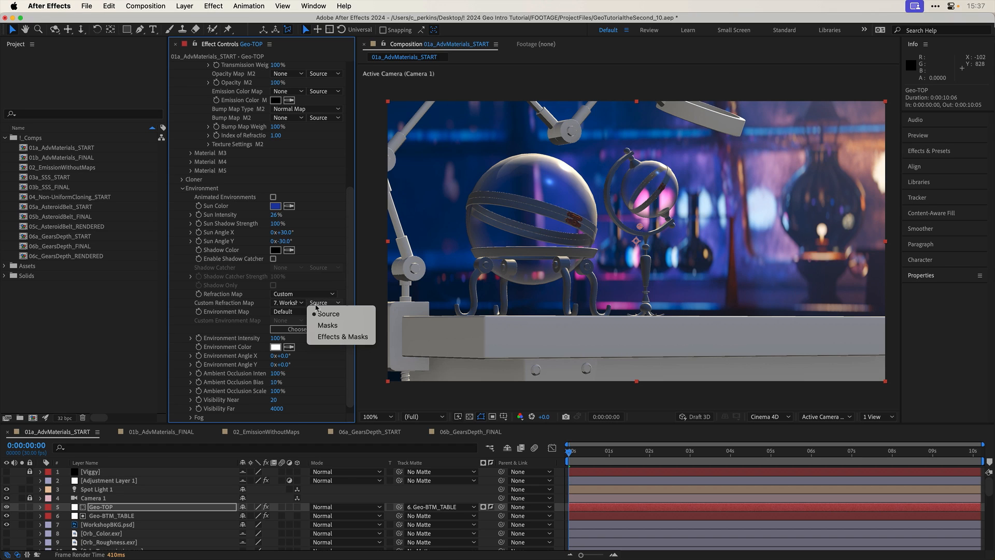
click(329, 338)
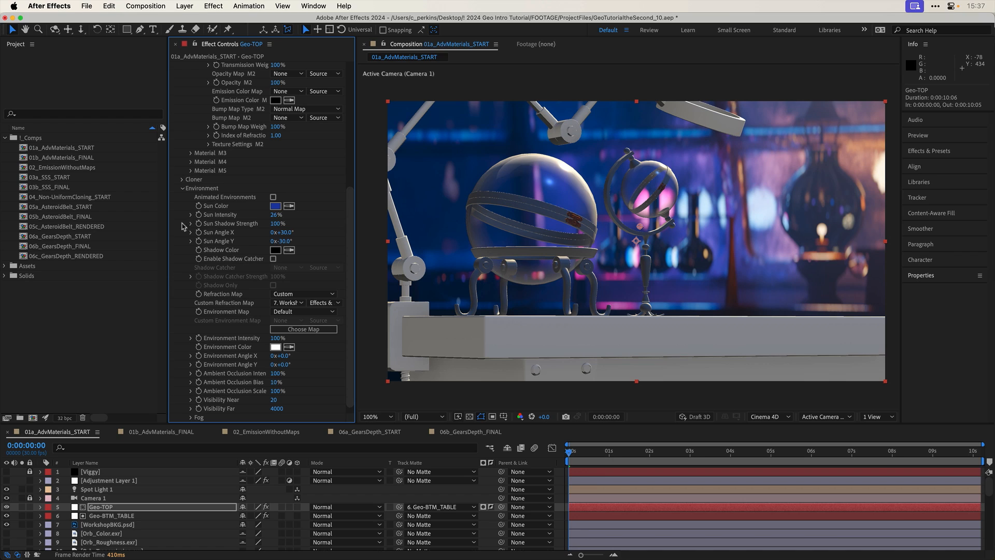
- Set the Environment Map to Custom with WorkshopBKG.psd as the Custom Environment Map
click(279, 312)
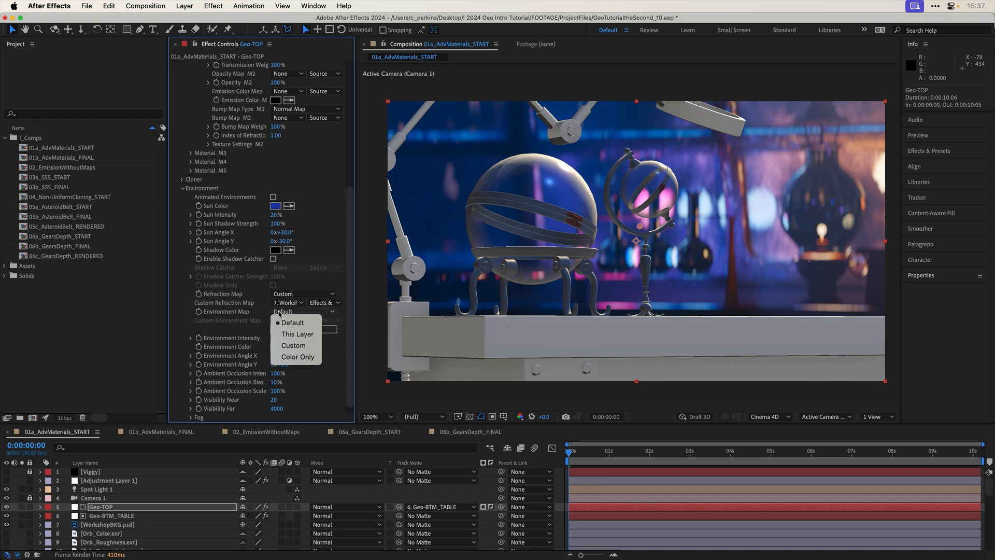
click(299, 346)
click(288, 320)
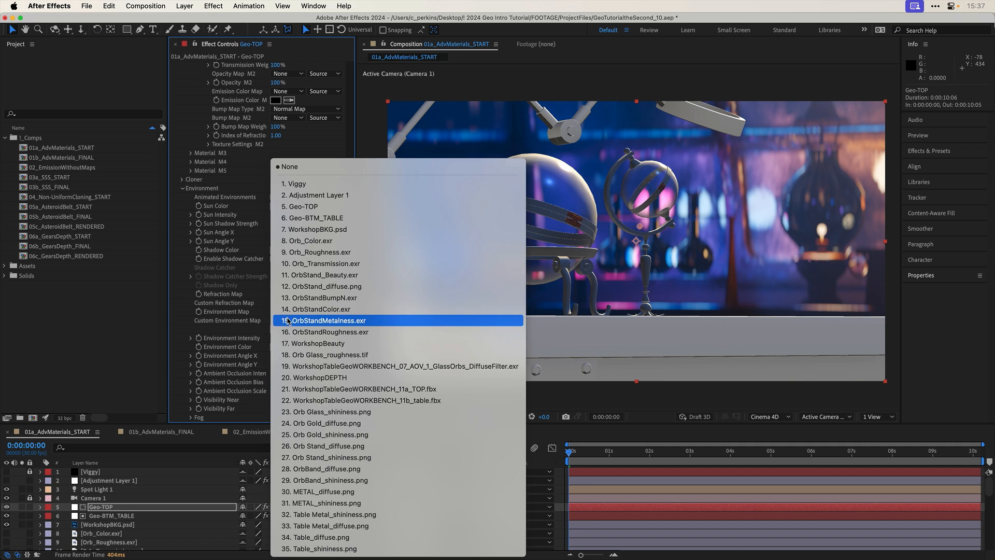
click(324, 229)
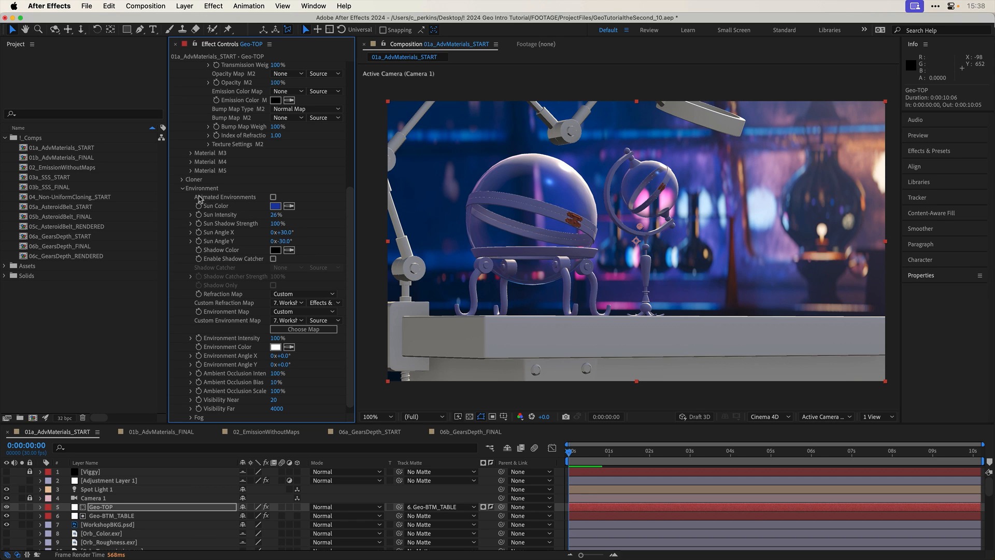
- Try Material M2's Index of Refraction at 1.55 and a lower value, and restore it to 1.00
scroll(184, 196, up, 10)
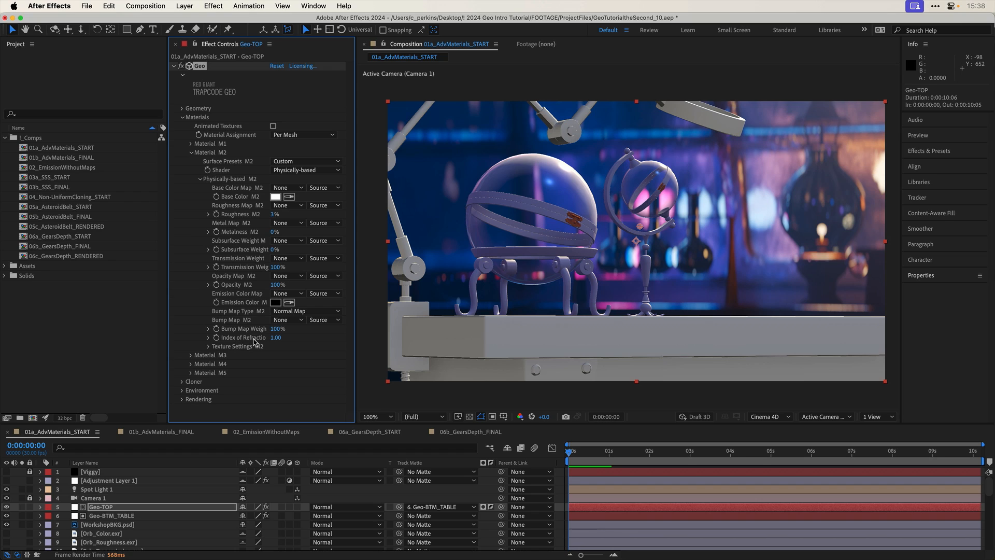
click(276, 338)
key(Return)
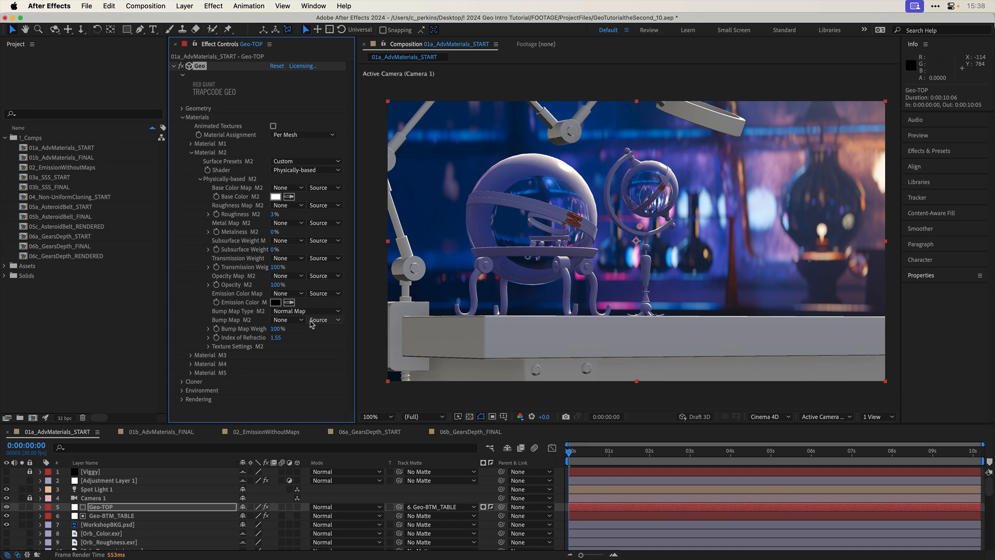
mouse_move(274, 337)
mouse_down()
mouse_move(311, 335)
mouse_move(260, 334)
mouse_up()
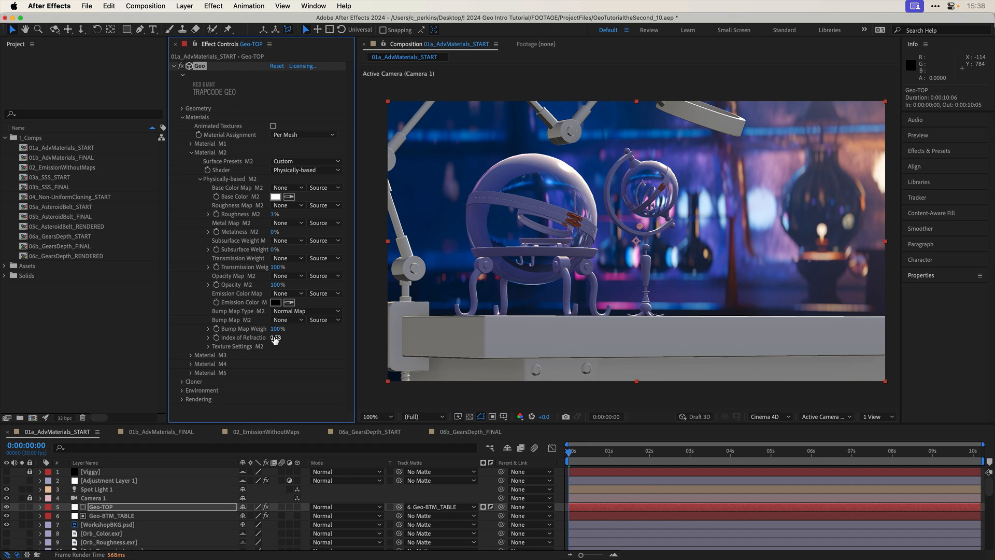
click(275, 338)
text(1)
key(Return)
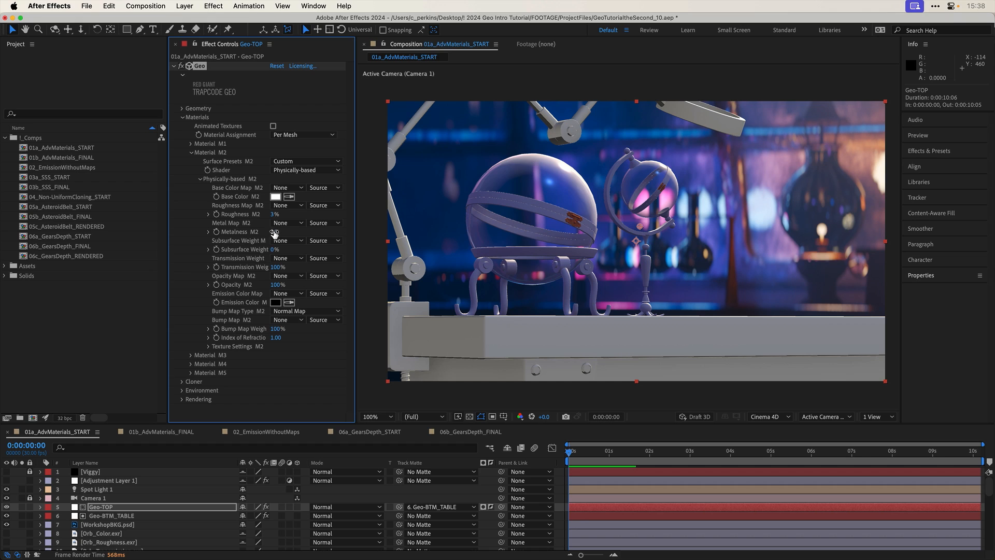
- Set Material M2's Metalness to 100% and its Index of Refraction to 1.32
drag(277, 231, 340, 231)
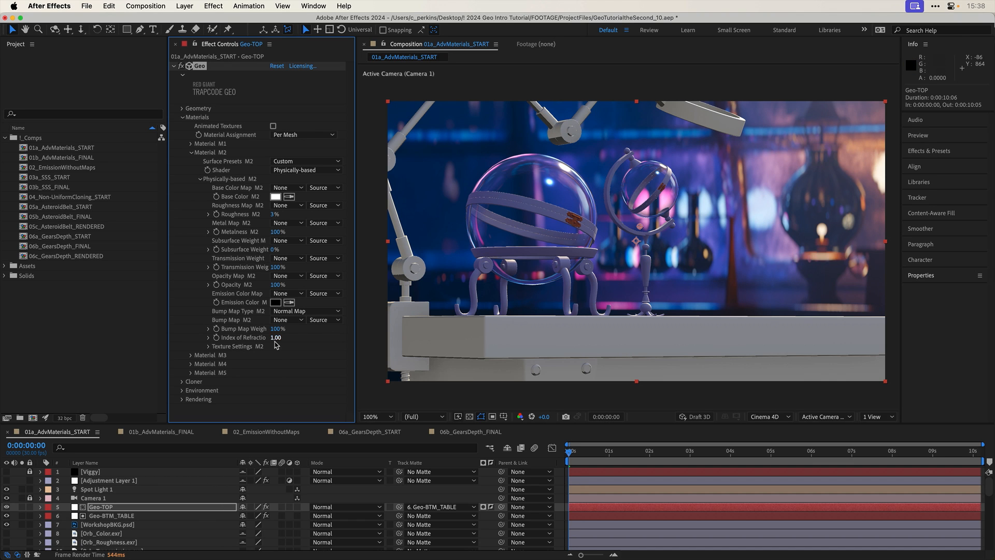
drag(279, 337, 283, 338)
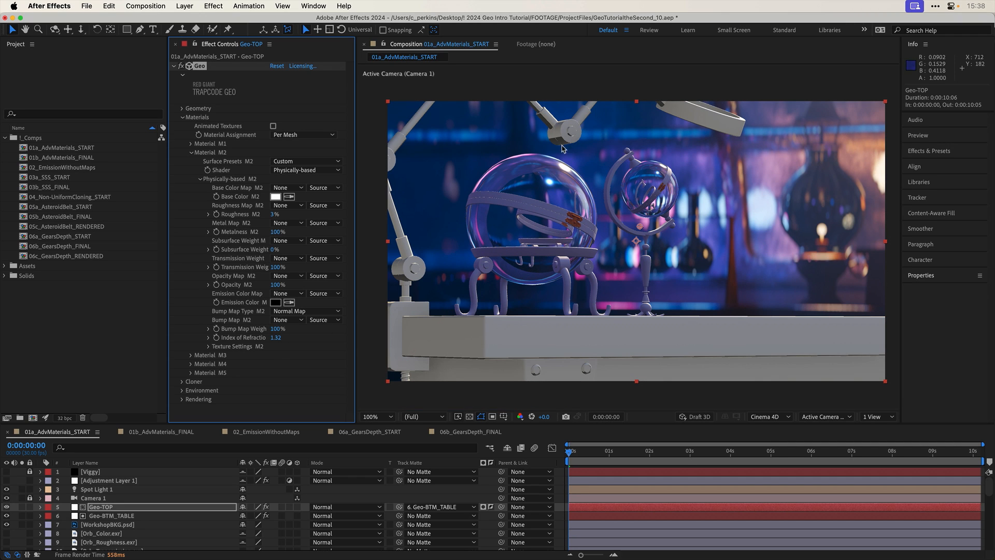
- Set Material M2's Index of Refraction to 1.00
click(275, 338)
text(1)
key(Return)
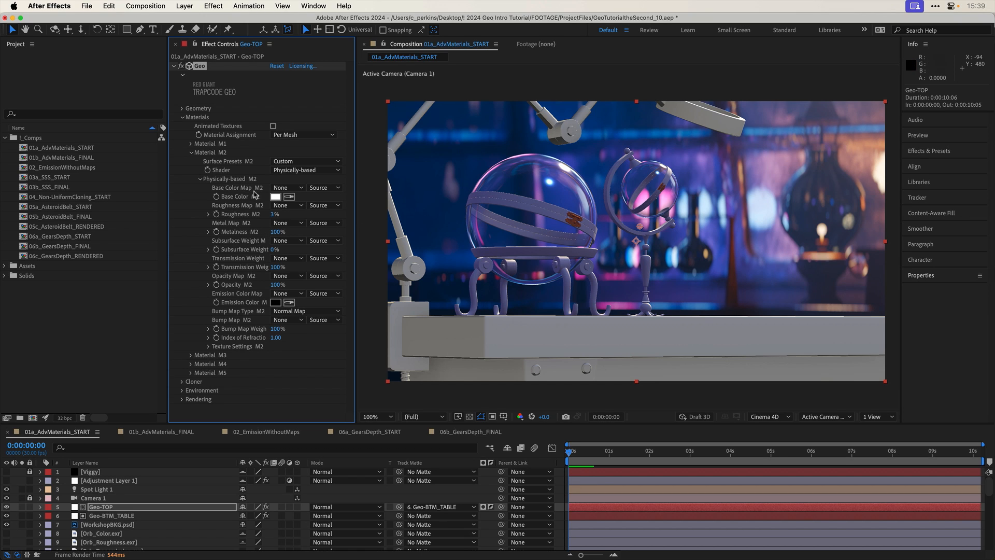
- Assign Orb_Color.exr, Orb_Roughness.exr and Orb_Transmission.exr as Material M2's base color, roughness and transmission weight maps
click(290, 187)
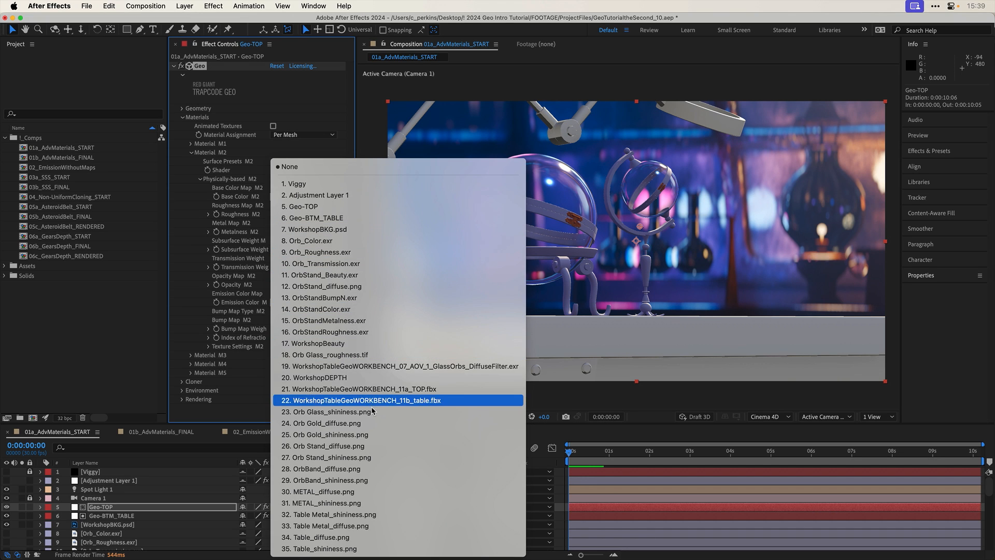
click(332, 240)
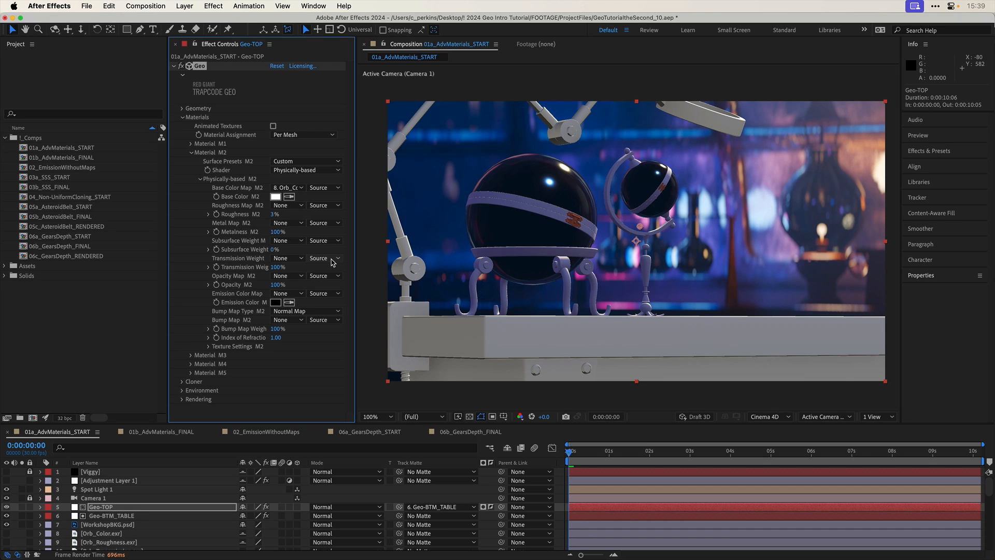
click(299, 207)
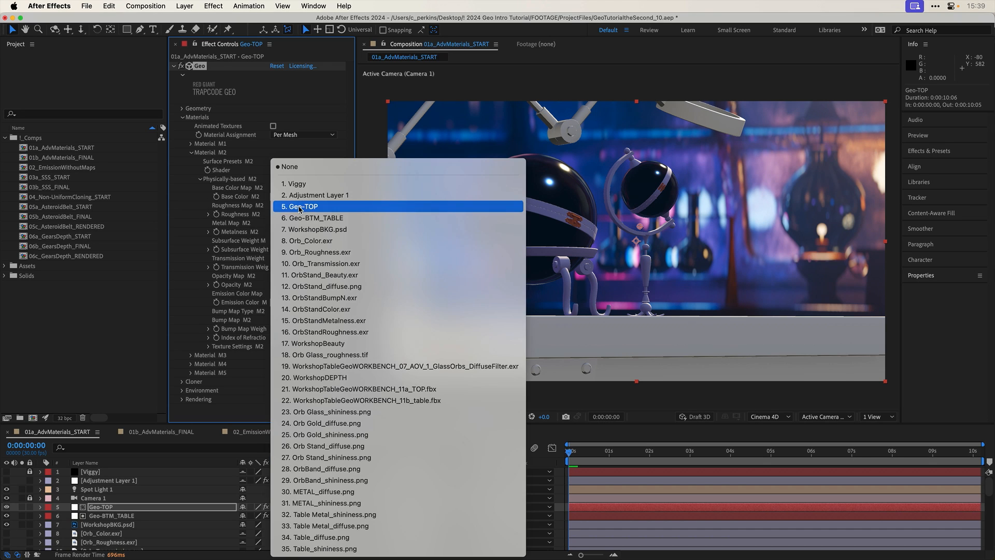
click(325, 252)
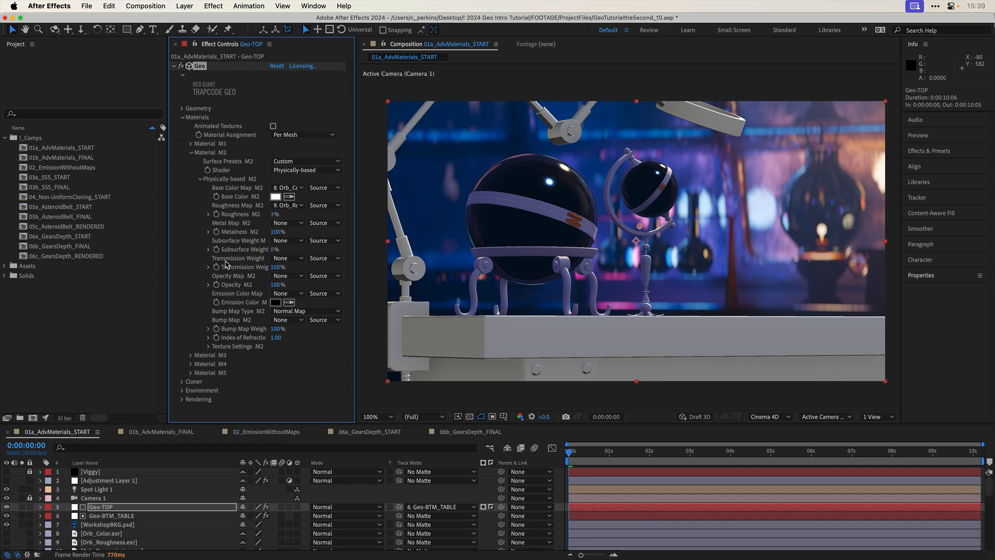
click(300, 260)
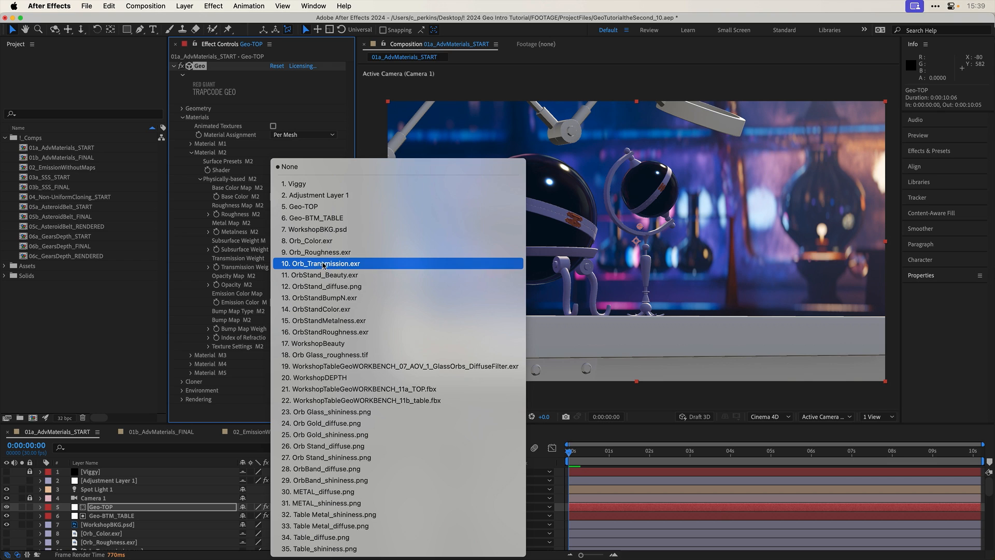
click(337, 263)
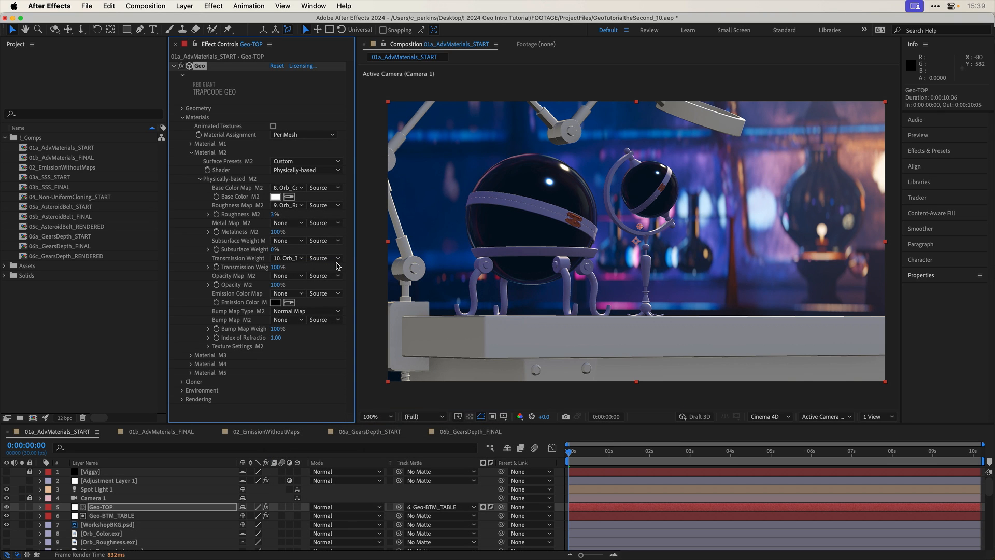
- Reset Material M2's Base Color Map to None and raise its Roughness to 100%
click(292, 188)
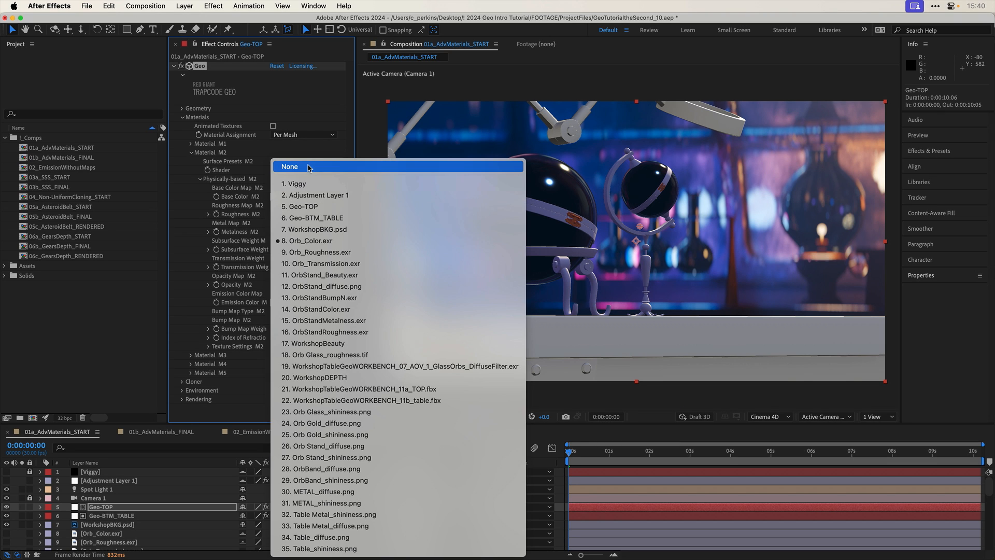
click(266, 235)
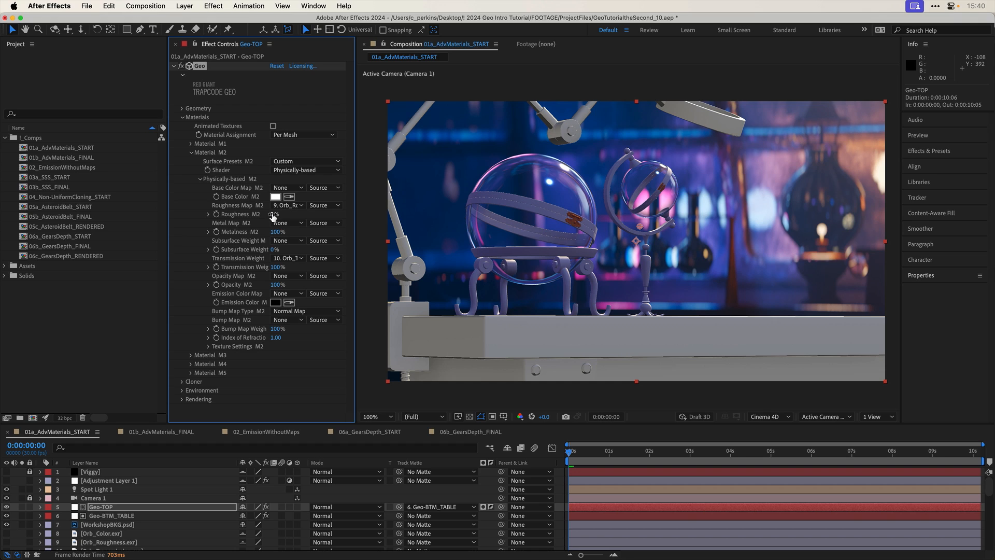
drag(277, 214, 354, 218)
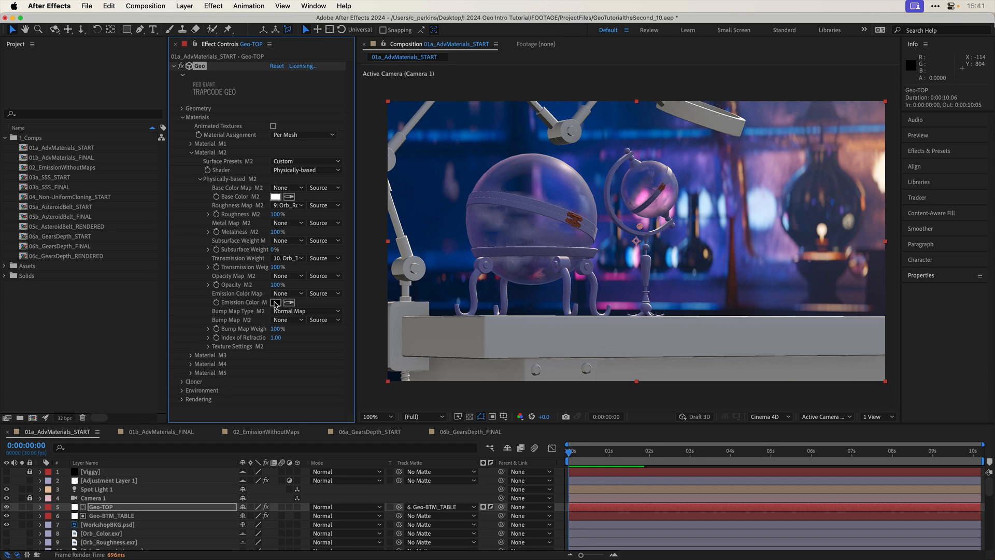
- Give Material M2 a bright magenta Emission Color (E618FE) and use Orb_Roughness.exr as its Emission Color Map
click(275, 303)
drag(337, 442, 313, 413)
click(420, 414)
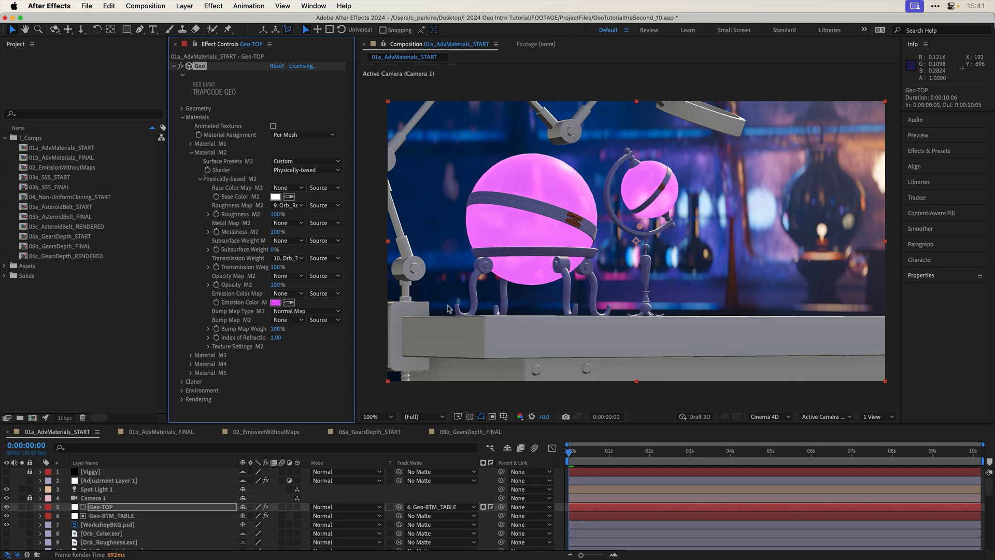
click(295, 296)
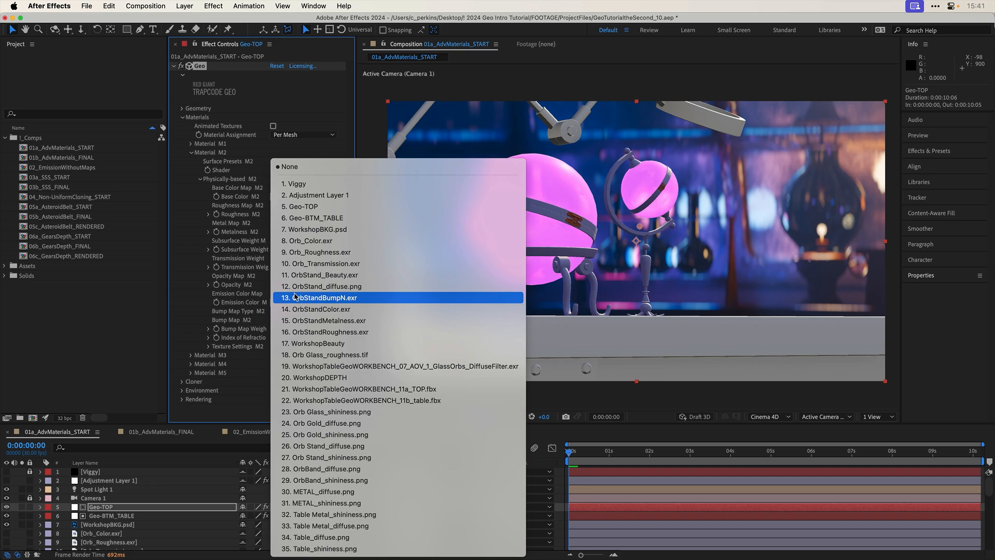
click(331, 253)
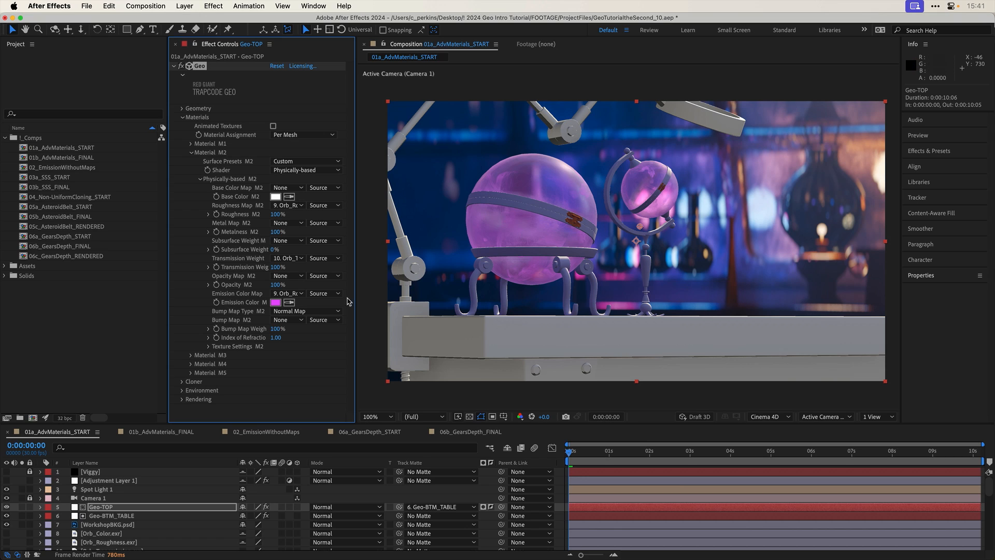
- Soften Material M2's Emission Color to a lighter pink, F073FF
click(275, 303)
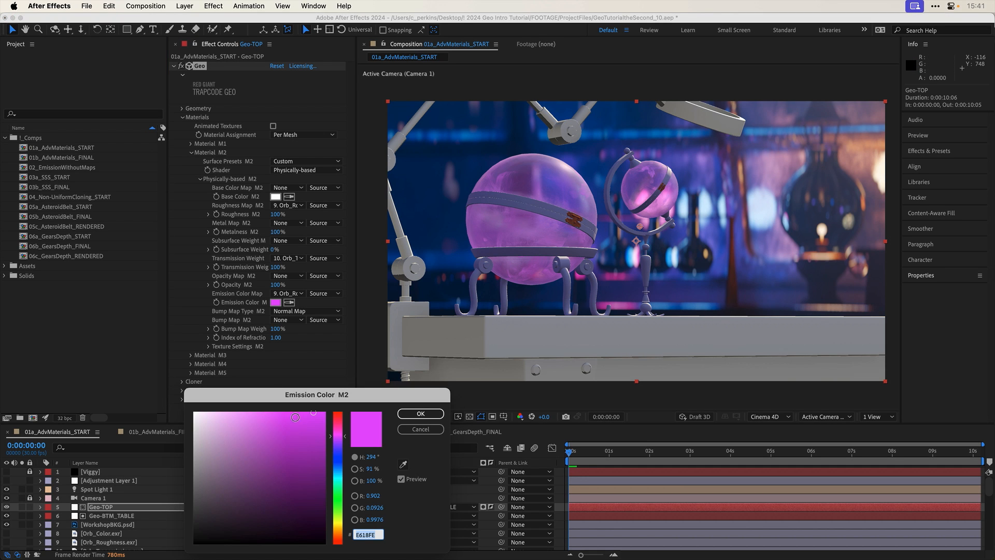
drag(296, 417, 266, 412)
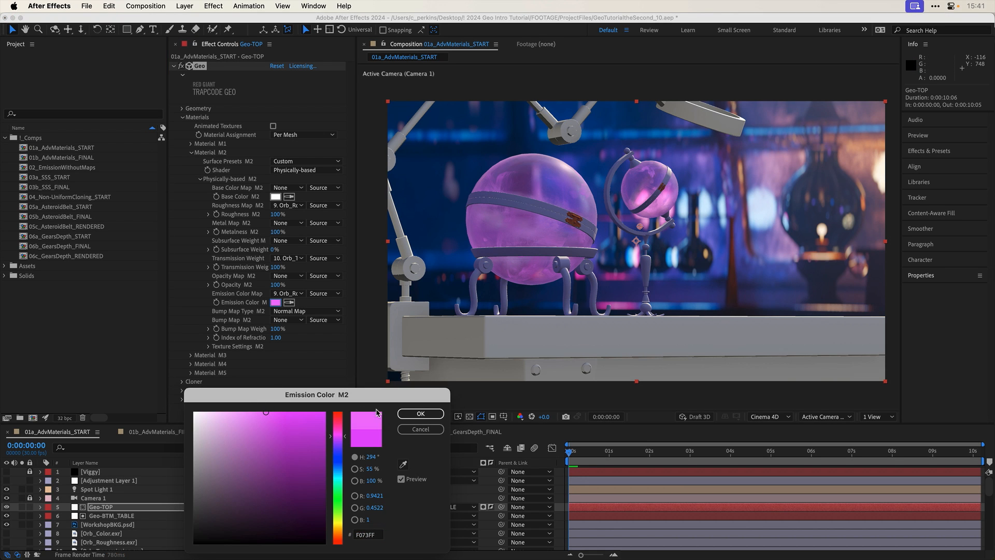
click(419, 414)
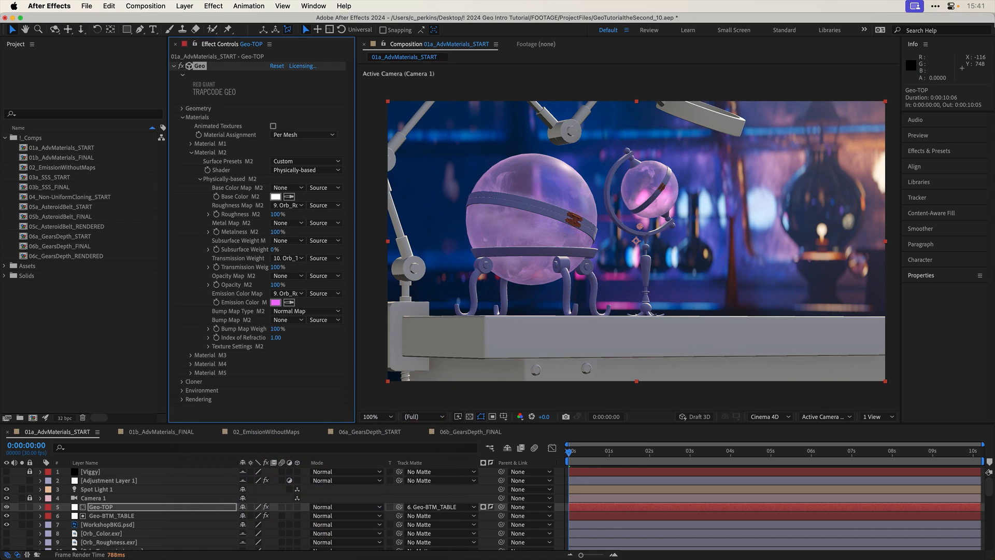
- Try Orb_Transmission.exr as Material M2's Emission Color Map with a deeper purple Emission Color, and undo both changes
click(288, 293)
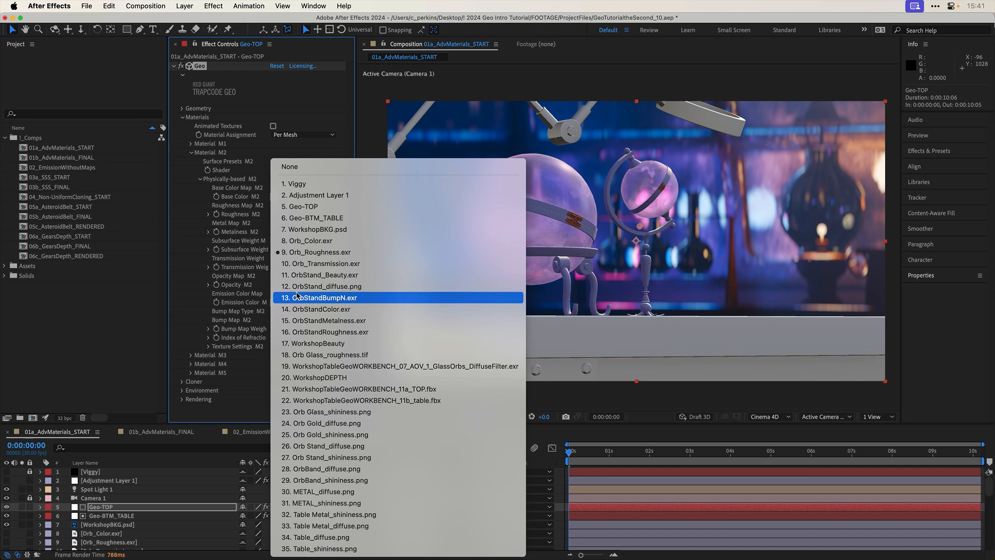
click(338, 267)
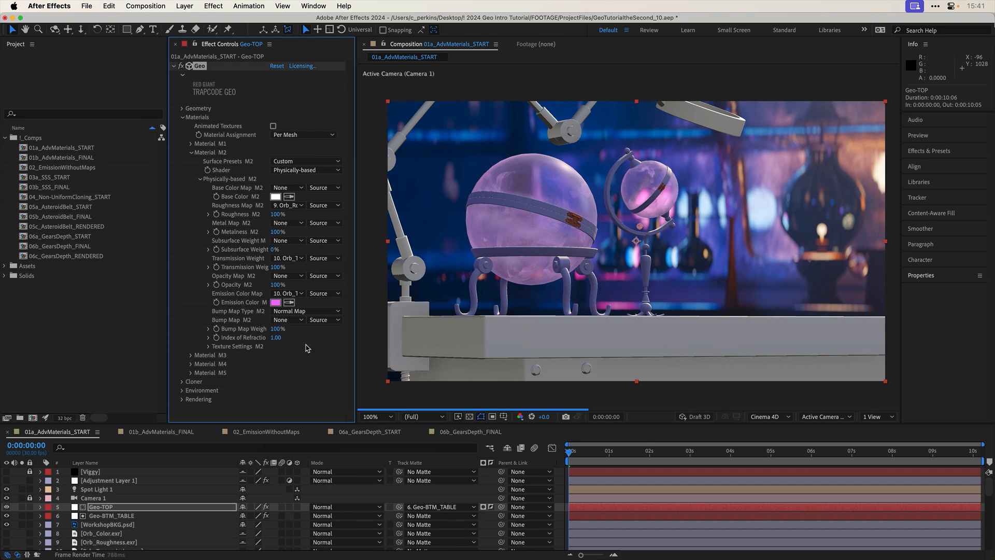
click(275, 302)
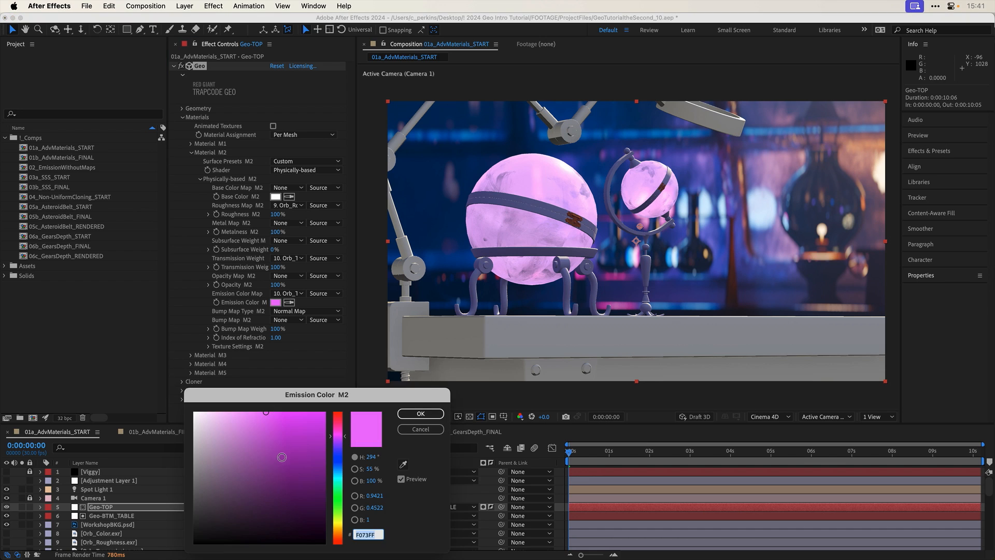
click(318, 425)
click(421, 413)
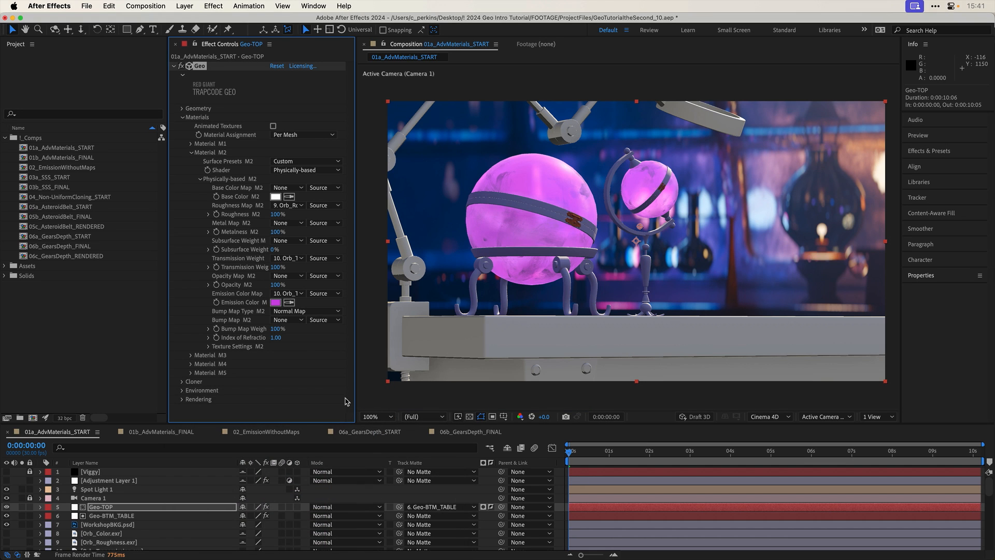
key(super+z)
key(super+z)
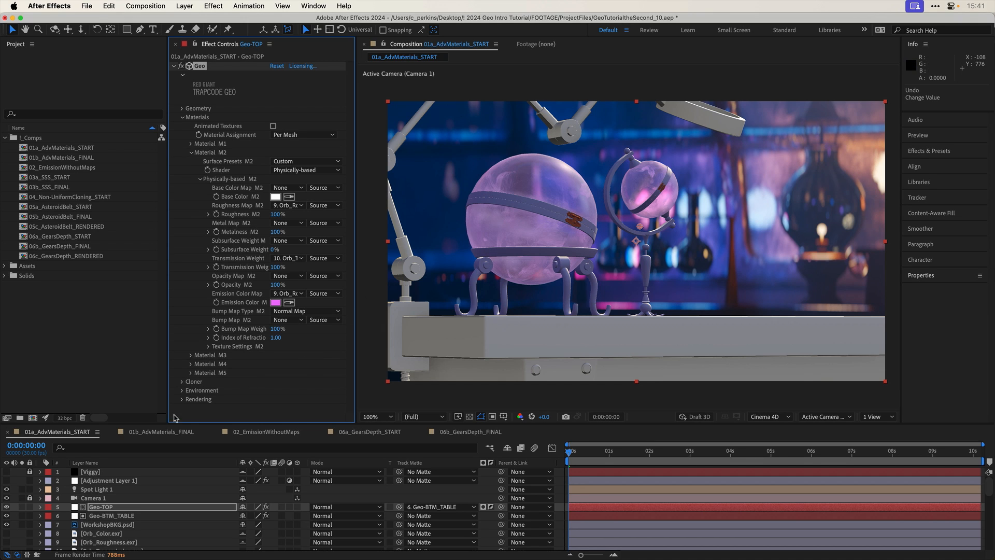
- View the 01b_AdvMaterials_FINAL composition, and switch to 02_EmissionWithoutMaps with its Geo layer selected
click(159, 433)
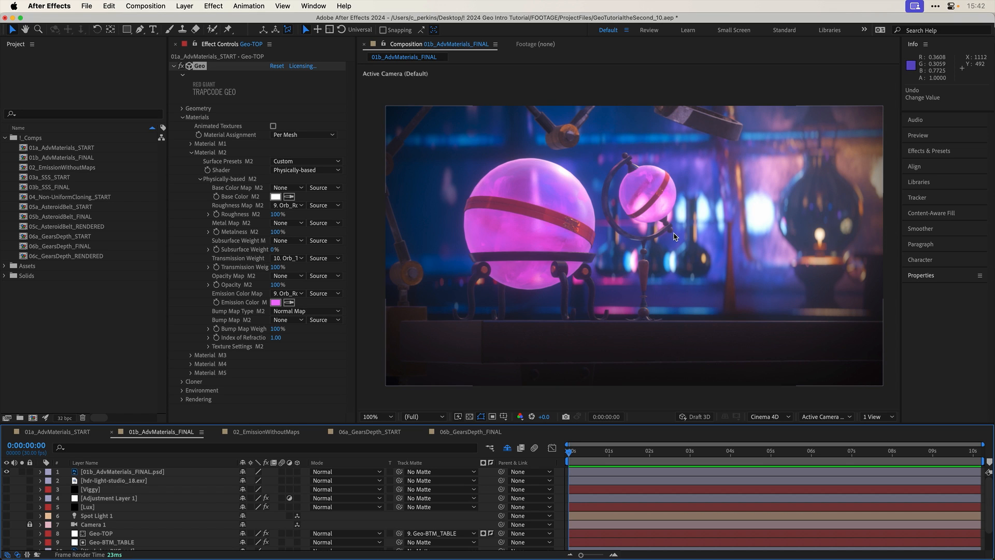
click(278, 432)
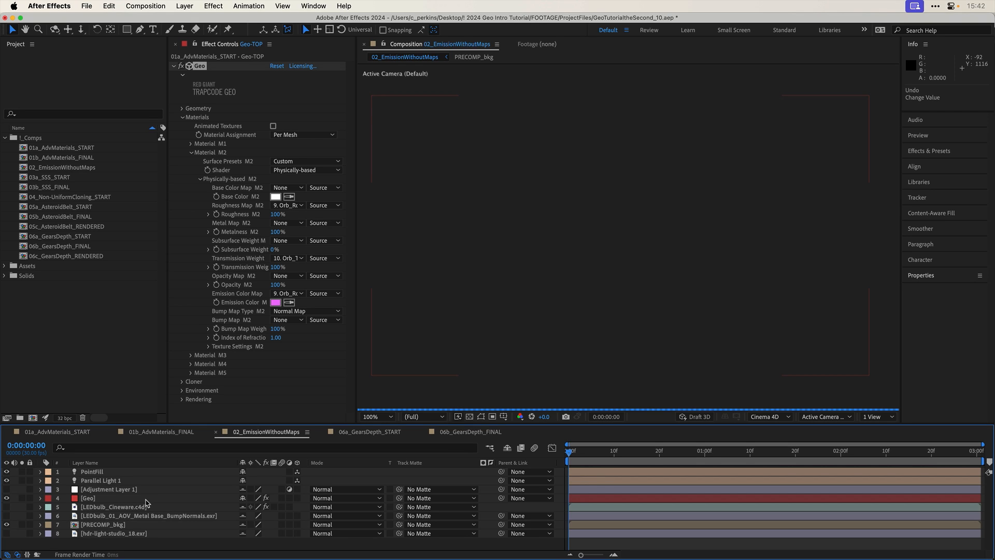
click(103, 498)
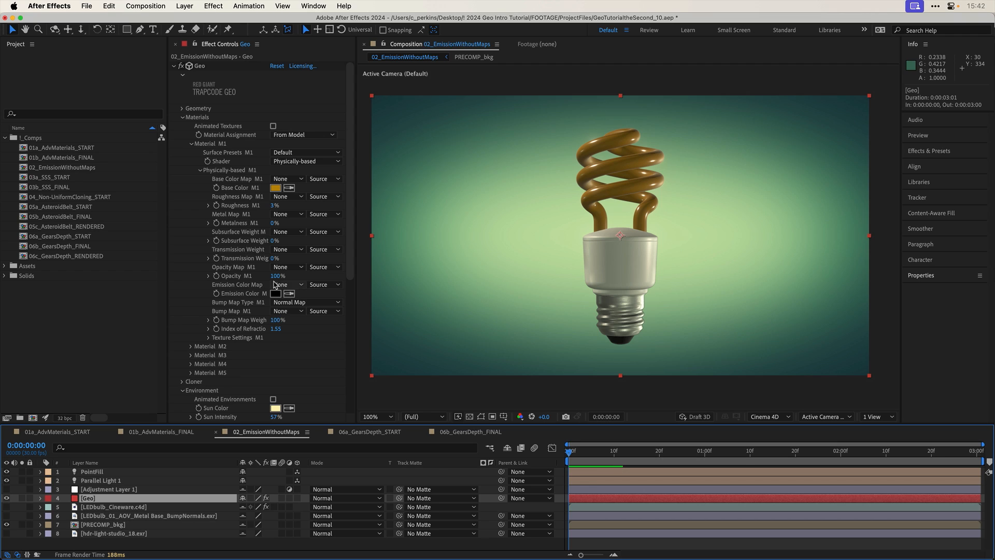
- Try Material M1's Opacity at 0% on the light bulb
click(276, 276)
text(0)
key(Return)
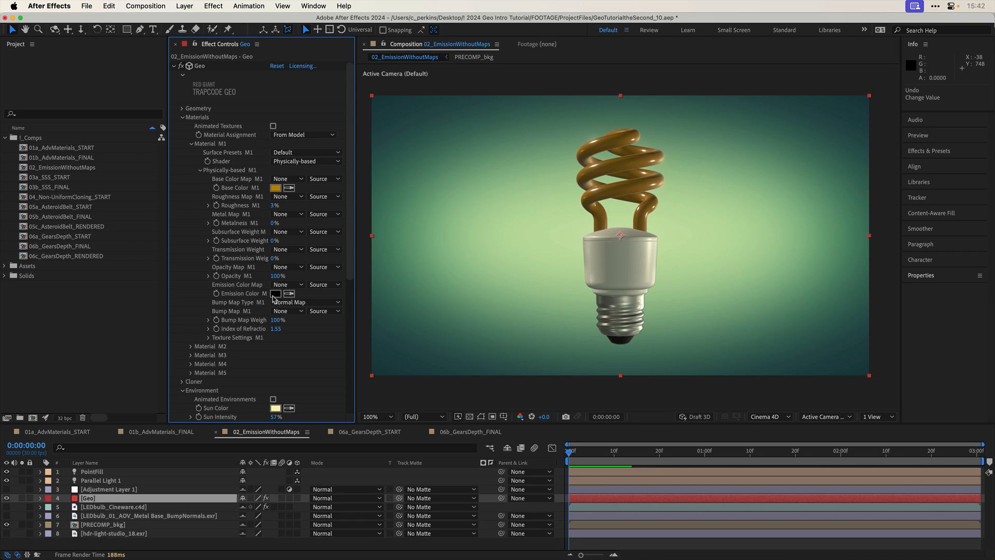
- Set Material M1's Emission Color to a bright pale yellow so the bulb's spiral tube glows
click(275, 293)
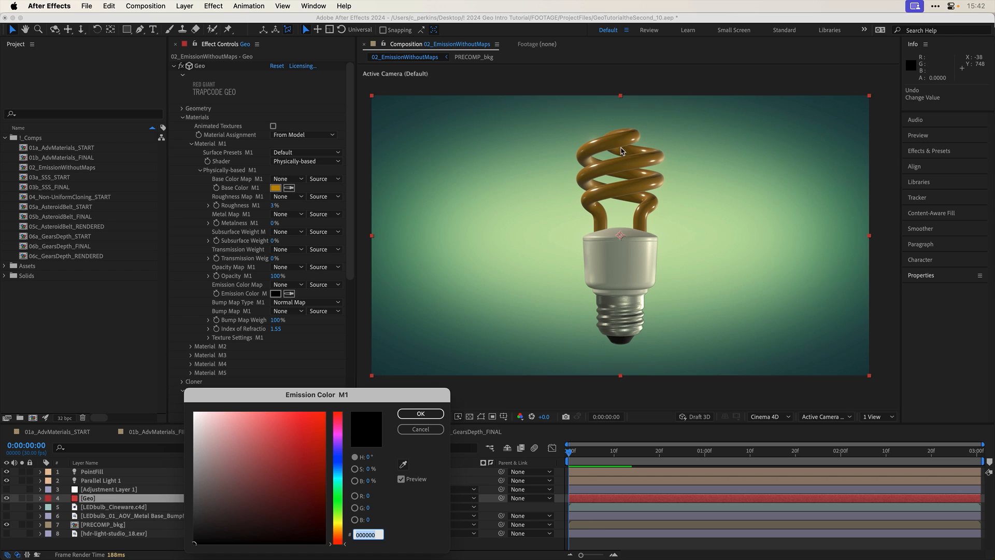
drag(342, 535, 338, 531)
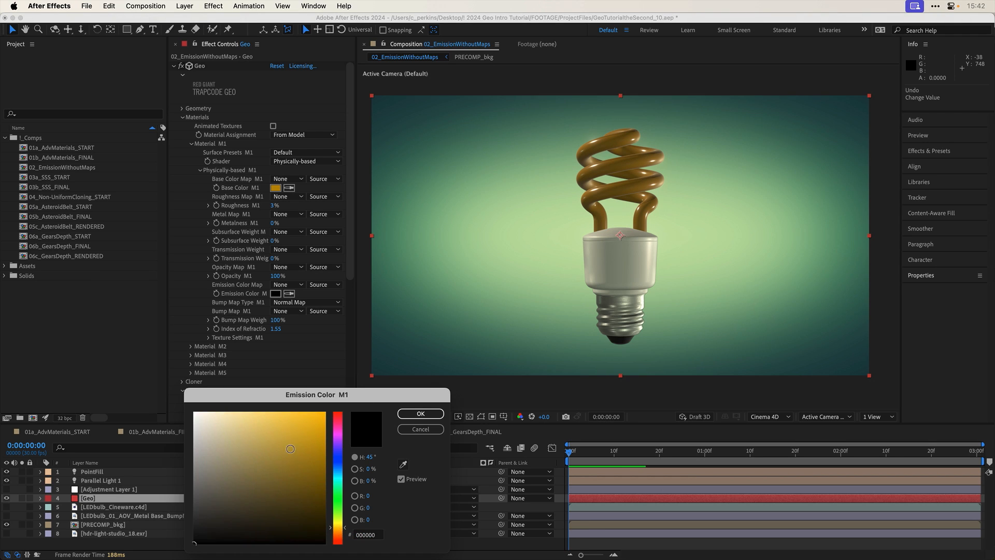
mouse_move(320, 432)
mouse_down()
mouse_move(335, 417)
mouse_move(245, 406)
mouse_up()
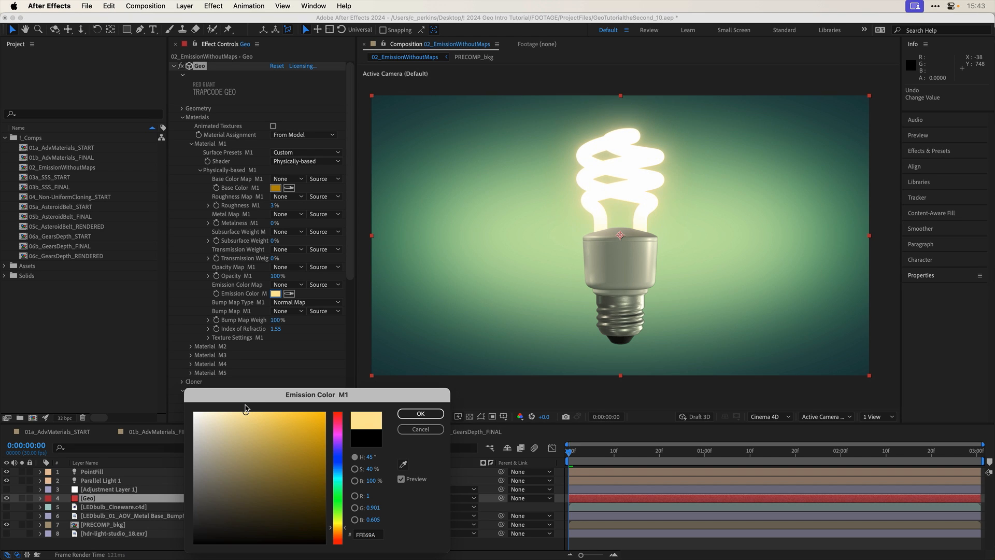
click(420, 413)
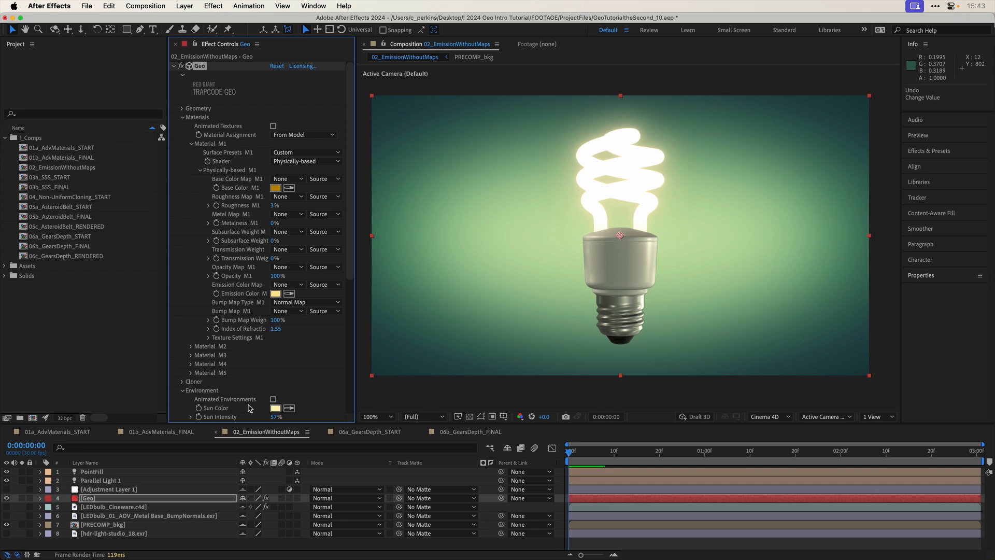
- Open the 03a_SSS_START composition and set Material M1's Roughness to 70% on the Geo-GUY layer
double_click(55, 177)
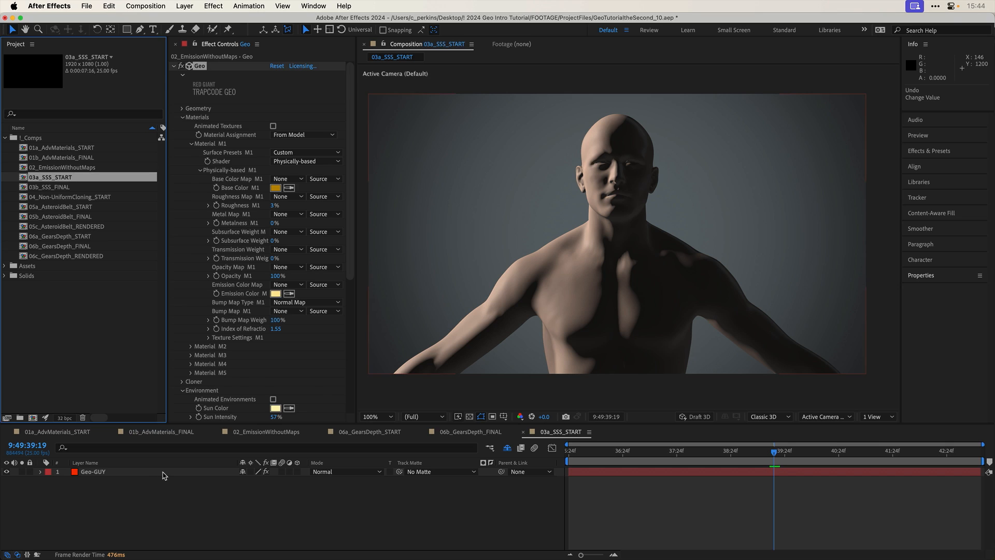
click(163, 471)
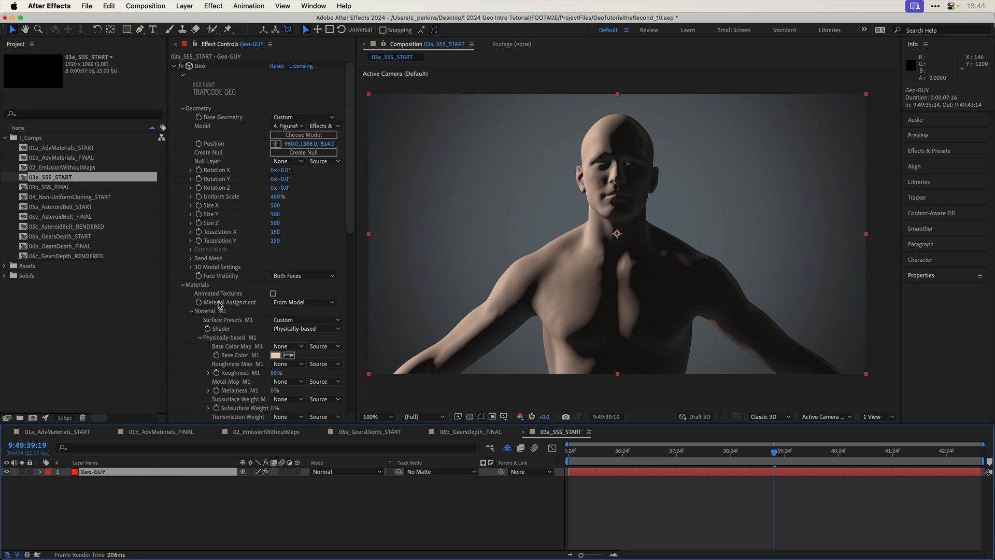
scroll(219, 305, down, 5)
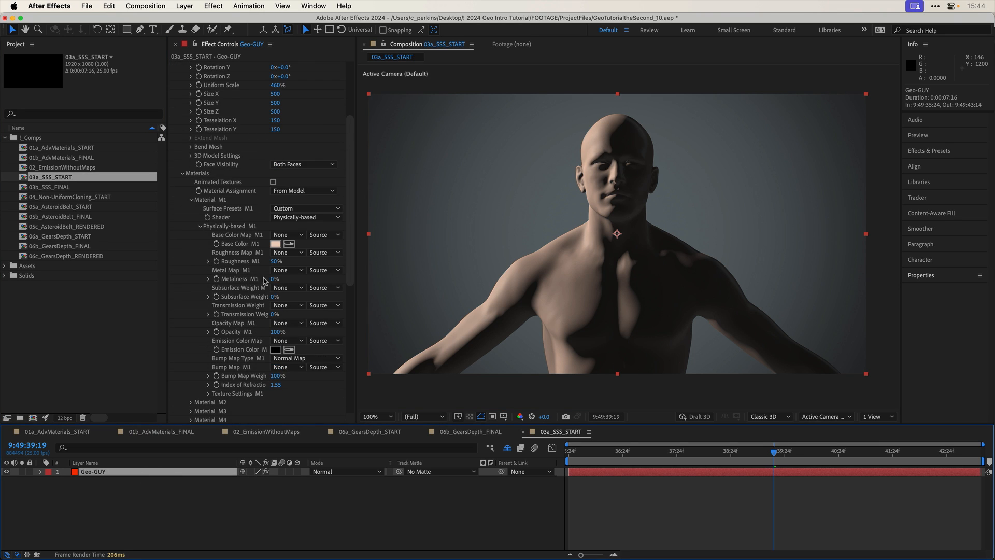
click(275, 261)
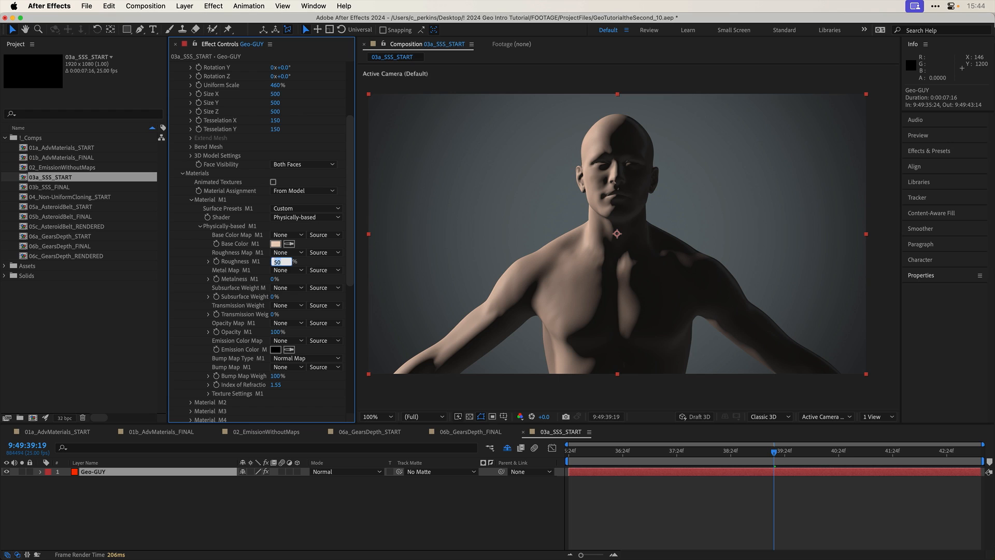
text(70)
key(Return)
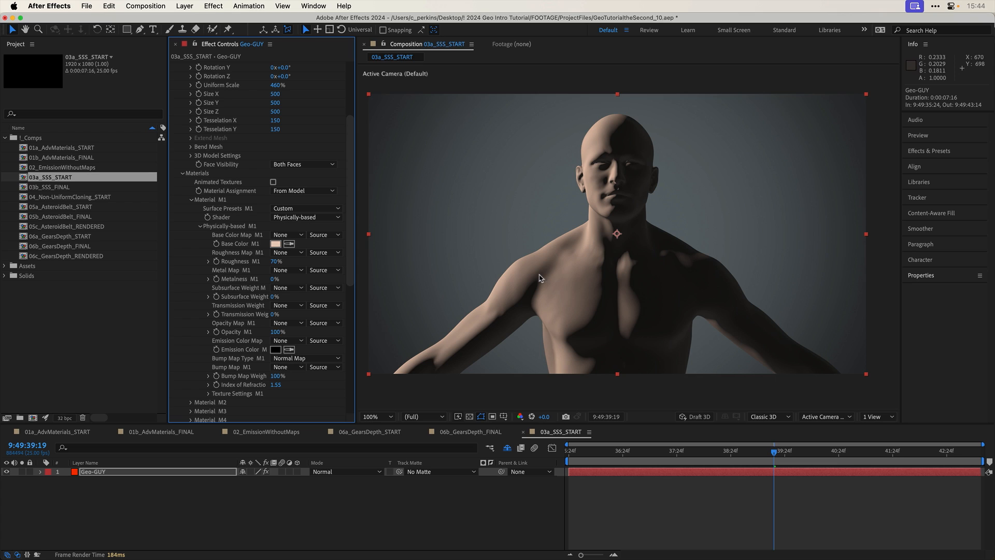
- Try Material M1's Roughness at 30% and lower on the figure, and settle on 75%
click(276, 262)
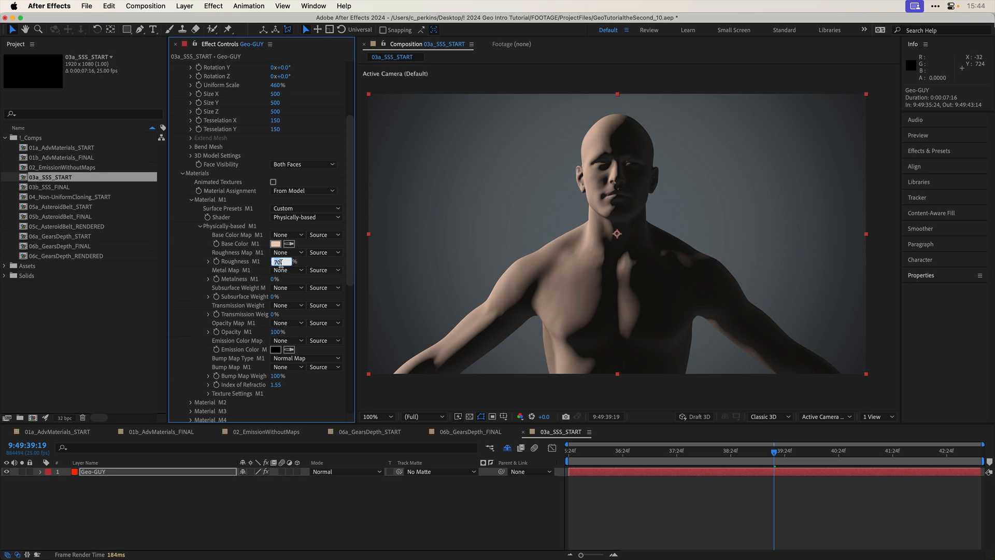
key(Return)
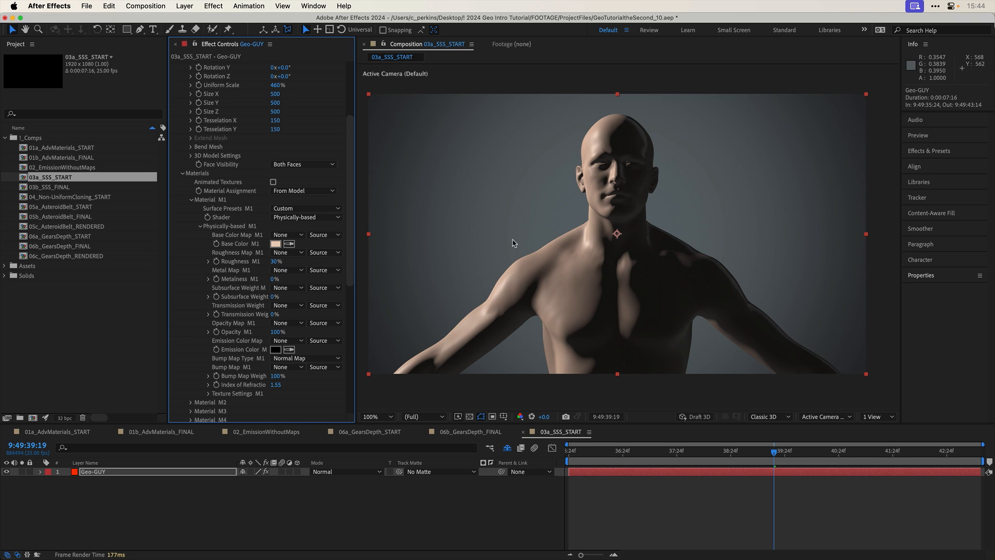
drag(274, 261, 261, 262)
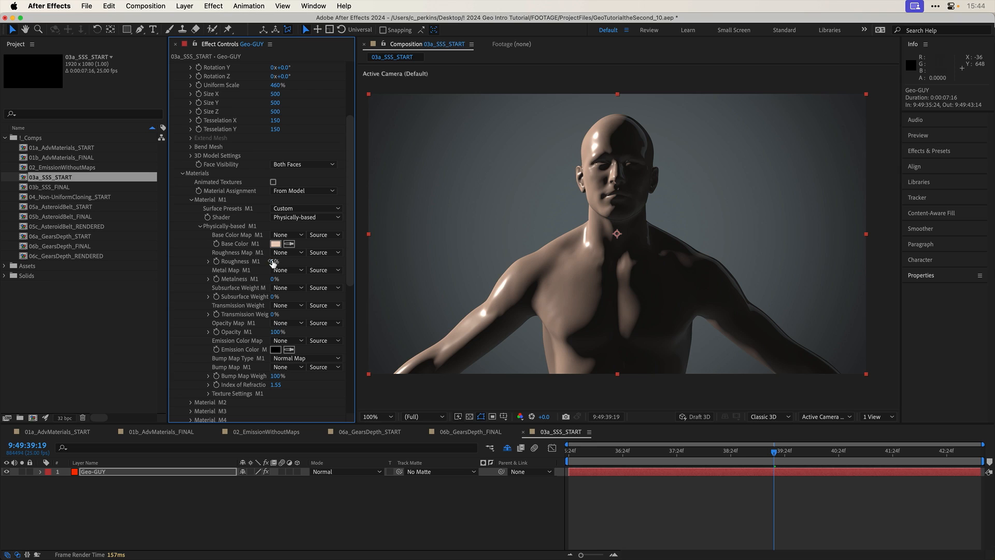
click(275, 261)
key(Return)
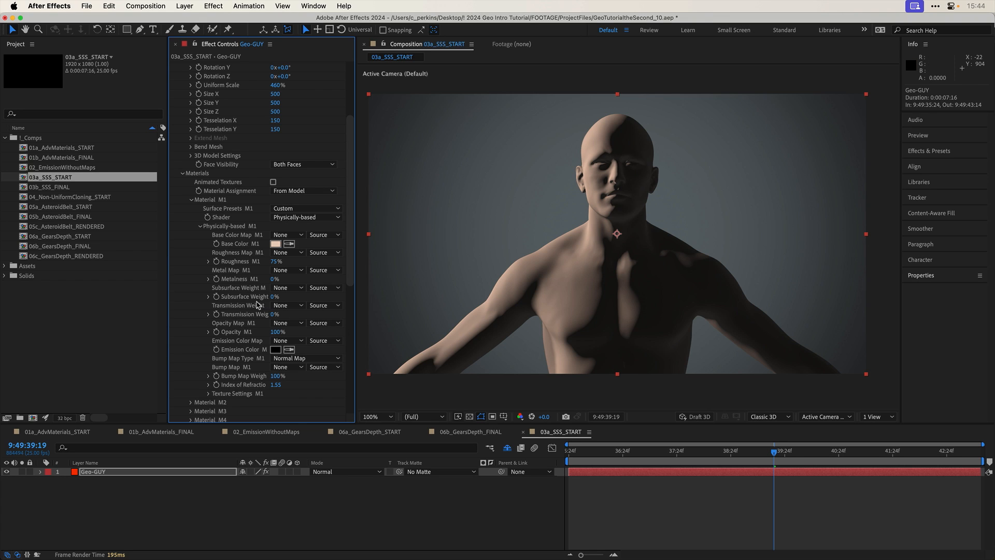
- Raise Material M1's Subsurface Weight on the figure in stages up to 70%
drag(272, 296, 279, 296)
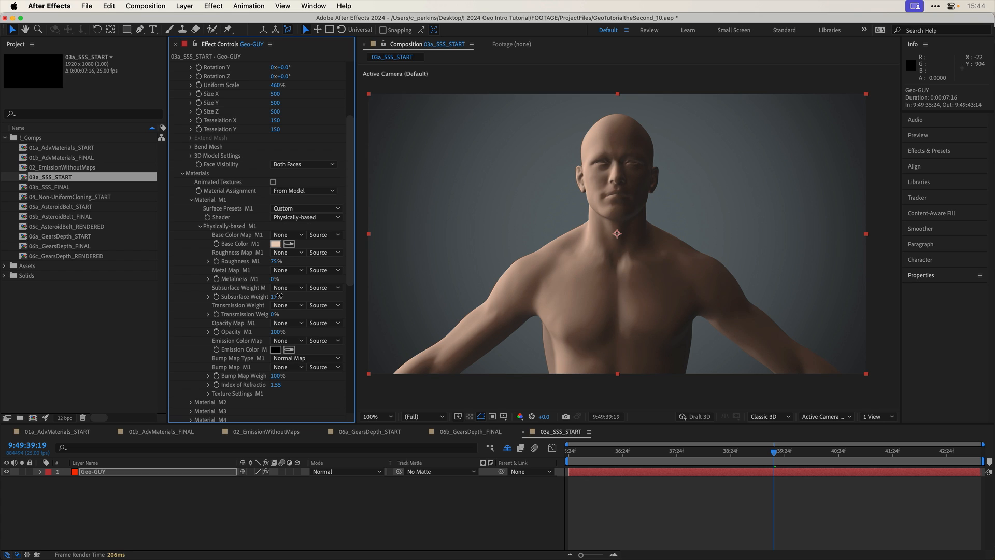
drag(279, 296, 280, 295)
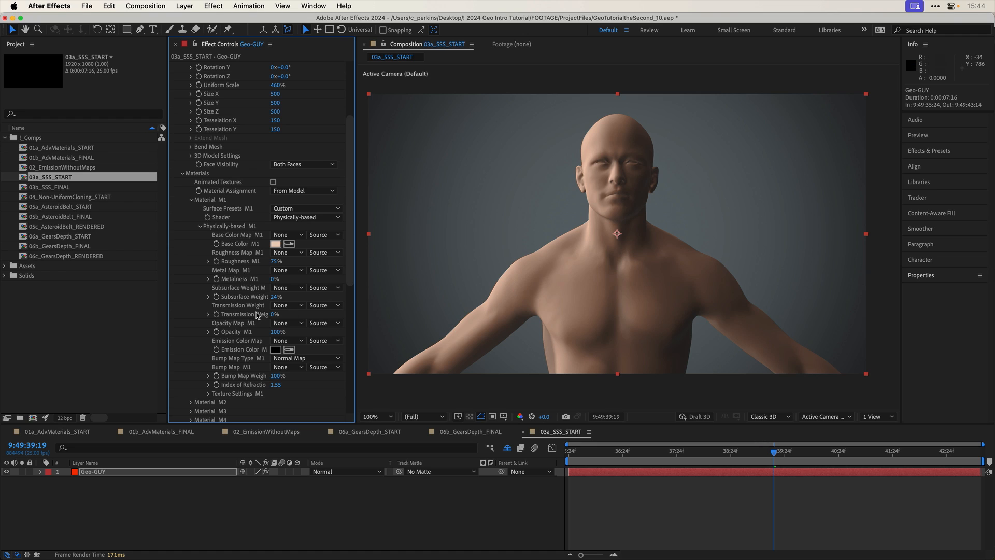
drag(274, 296, 286, 296)
click(285, 296)
text(50)
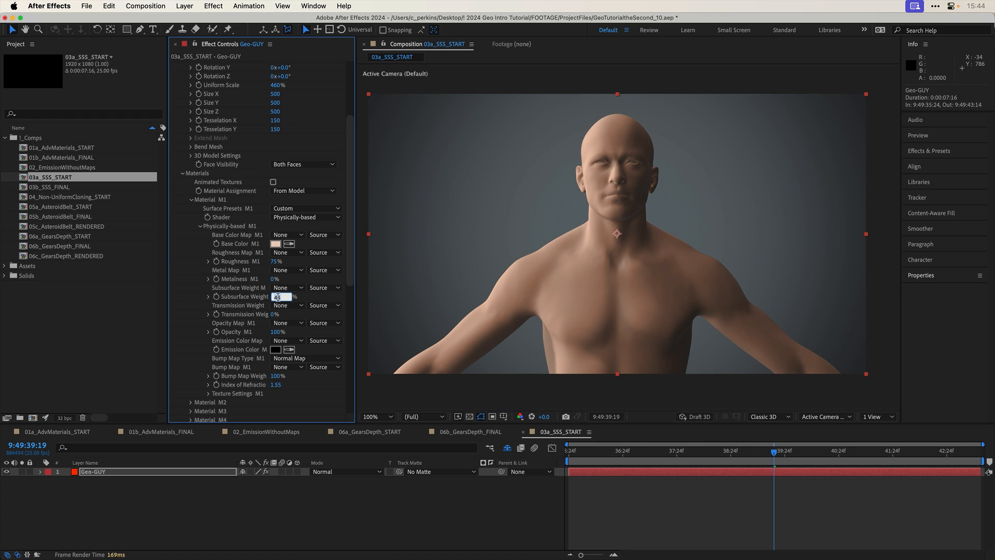
key(Return)
click(279, 298)
text(79)
key(Return)
drag(285, 298, 286, 298)
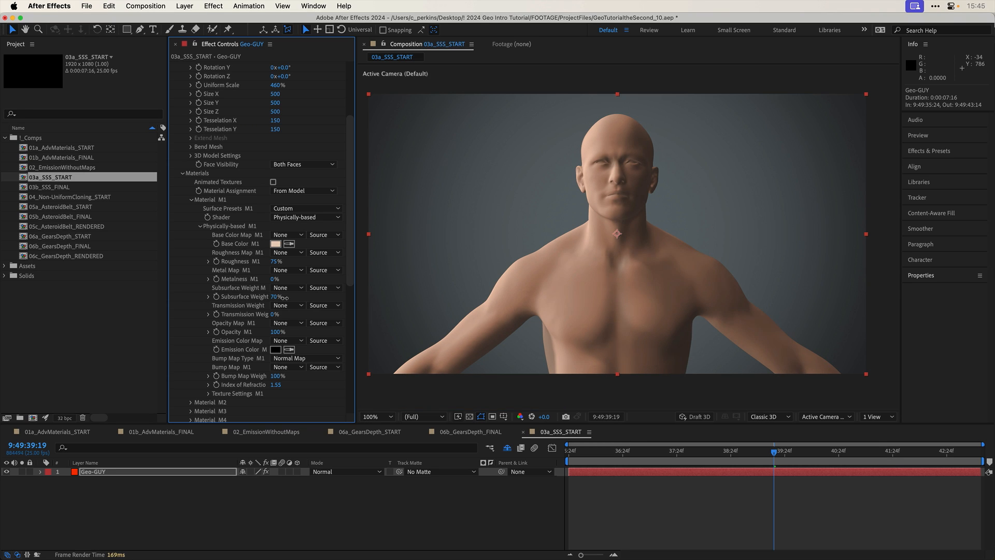
- Try Material M1's Subsurface Weight at 0% for comparison, and undo the change
click(275, 298)
text(0)
key(Return)
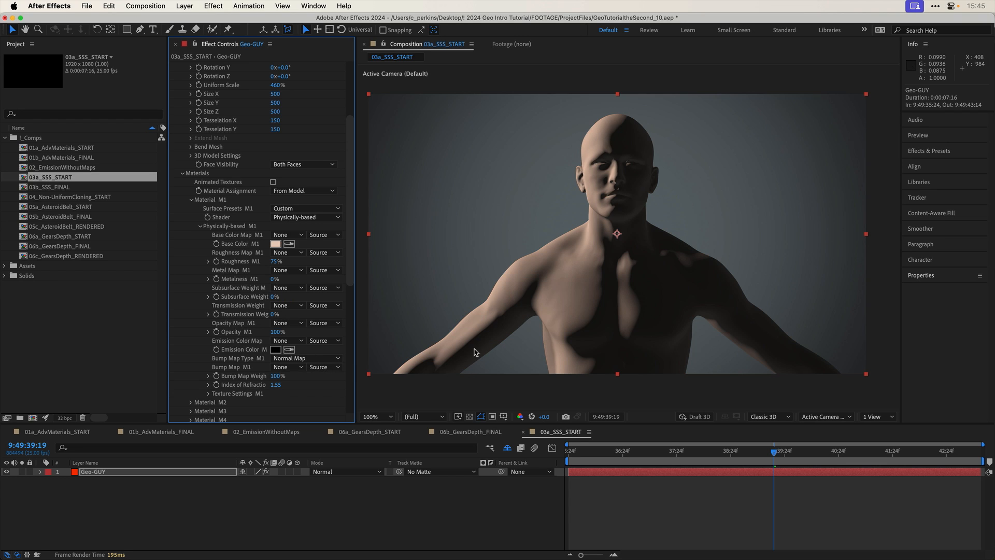
key(super+z)
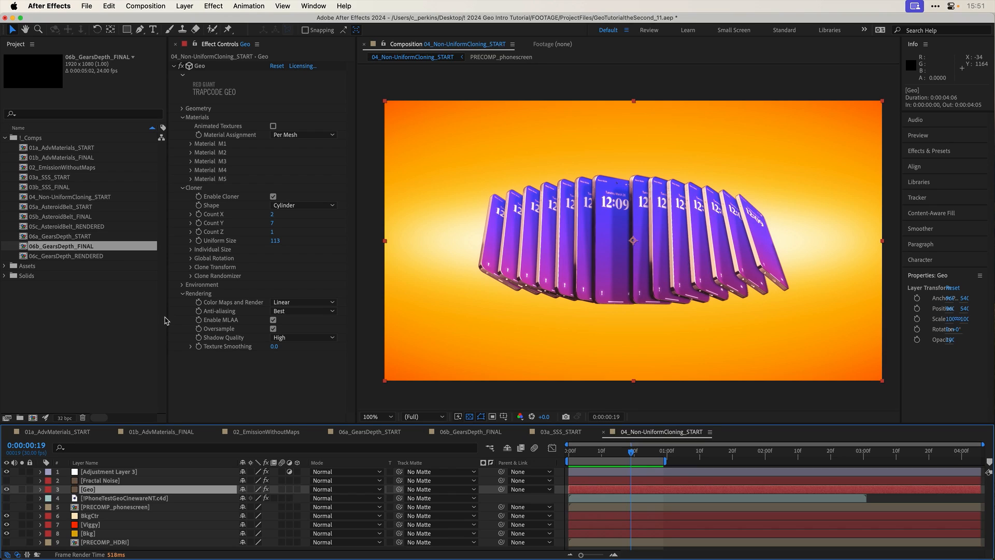
- Tidy the Geo settings in 04_Non-UniformCloning_START, show the cloner's Clone Transform parameters, and set C Uniform Scale to 60%
drag(167, 318, 149, 314)
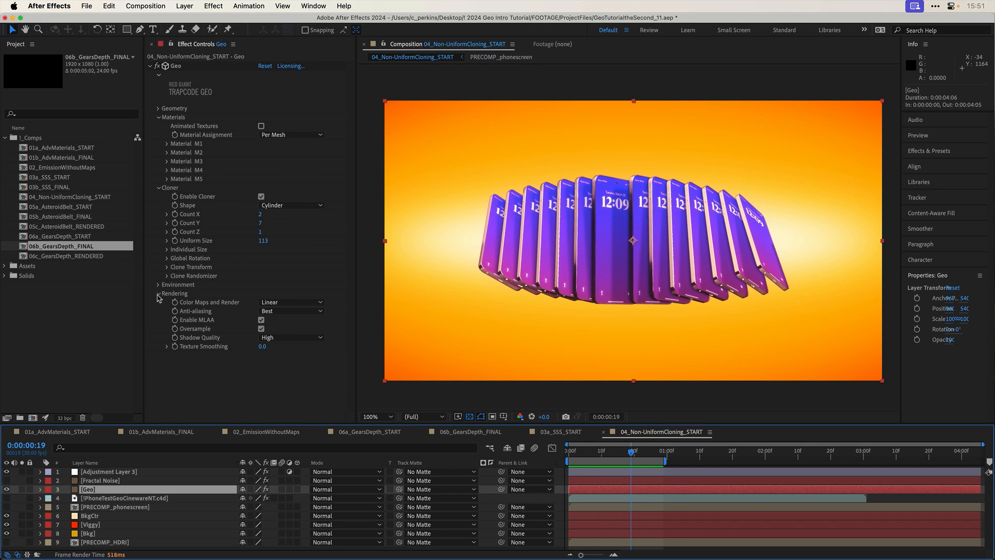
click(159, 294)
click(158, 118)
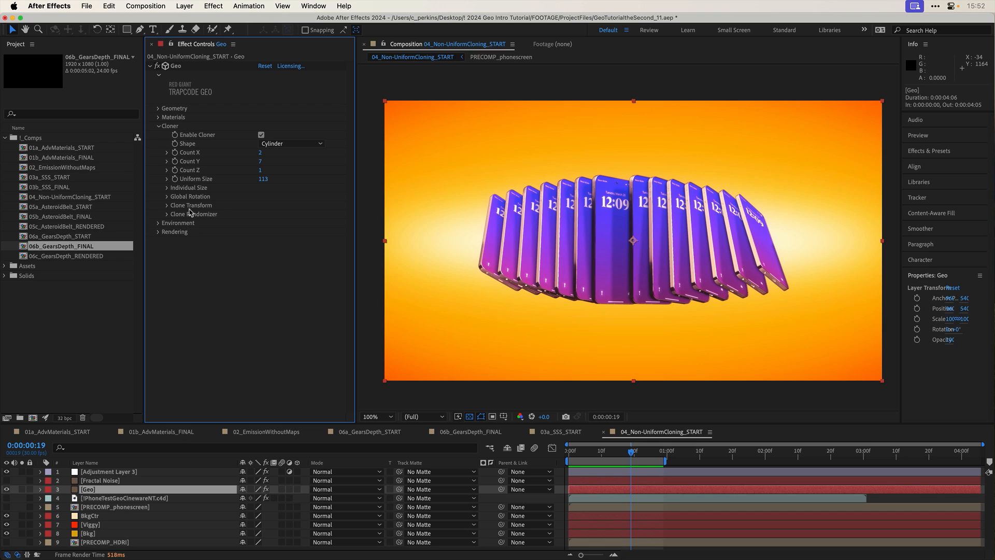
click(167, 206)
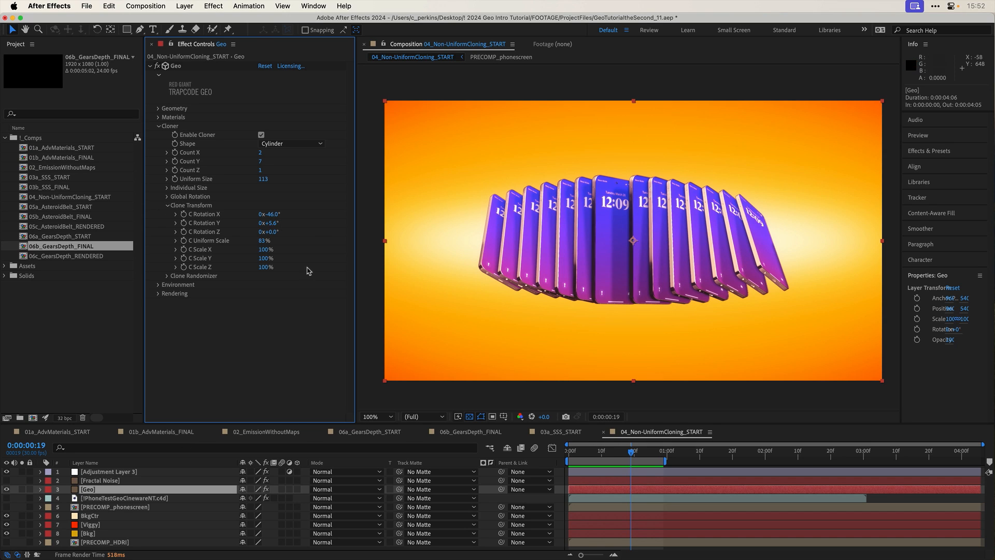
drag(258, 242, 250, 243)
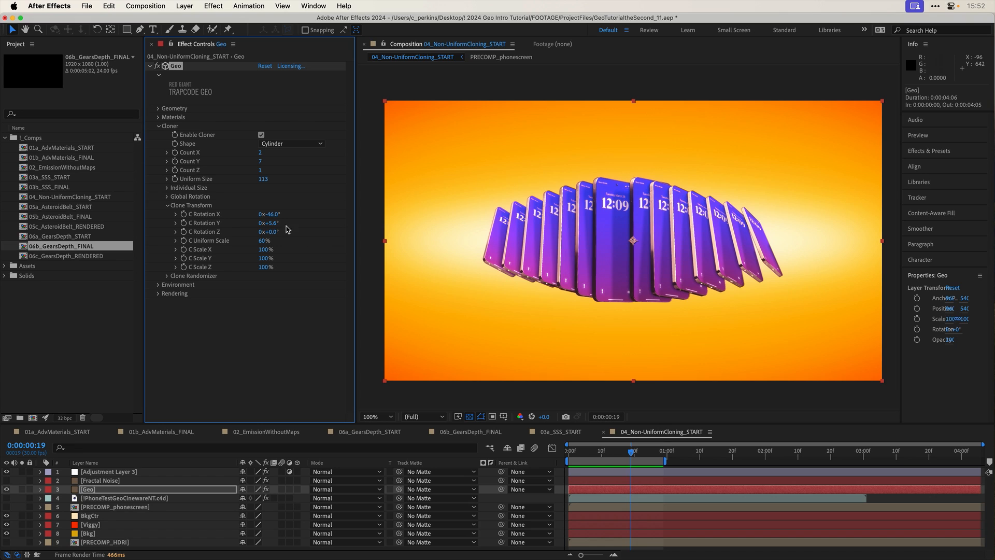
- Try the phone clones' C Rotation X at -113° with Count Y at 15
drag(274, 214, 270, 219)
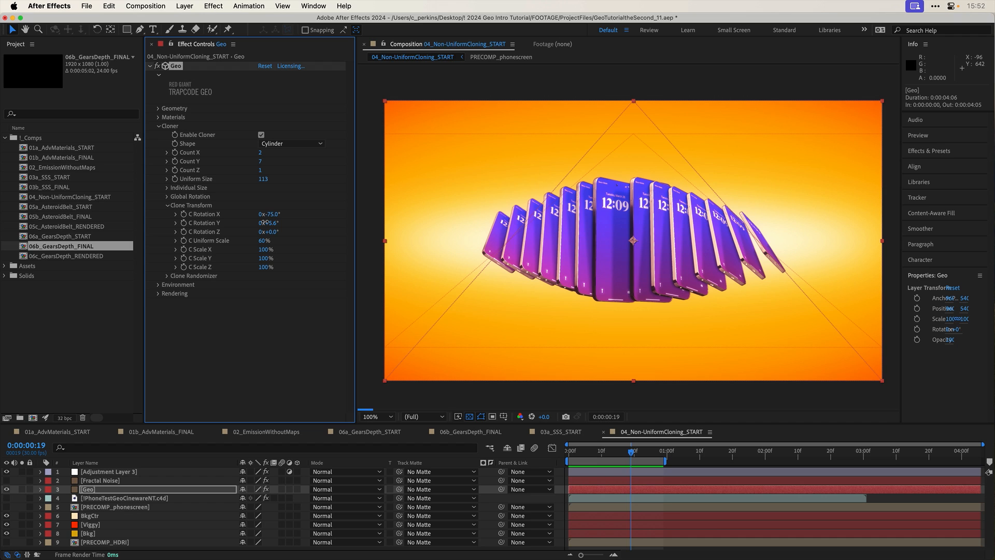
drag(264, 222, 253, 227)
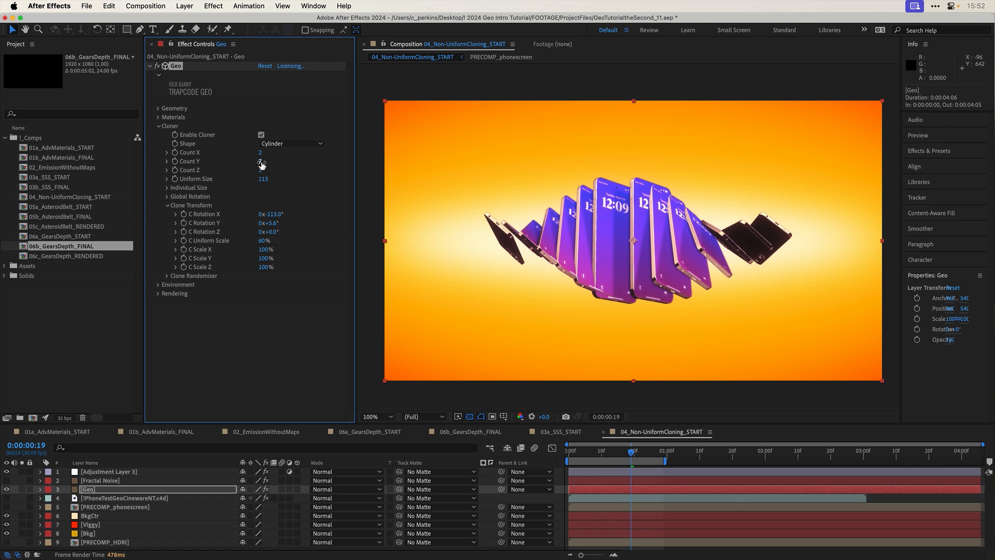
drag(263, 161, 268, 162)
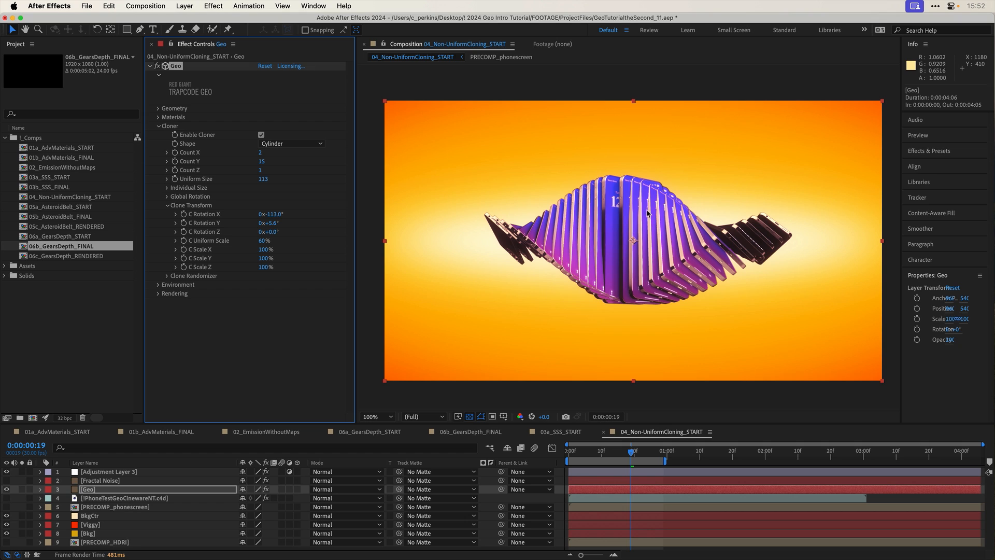
- Try rotating the cloned phones with C Global Rotation Y and with C Global Rotation X at 39°, undoing each change
click(166, 197)
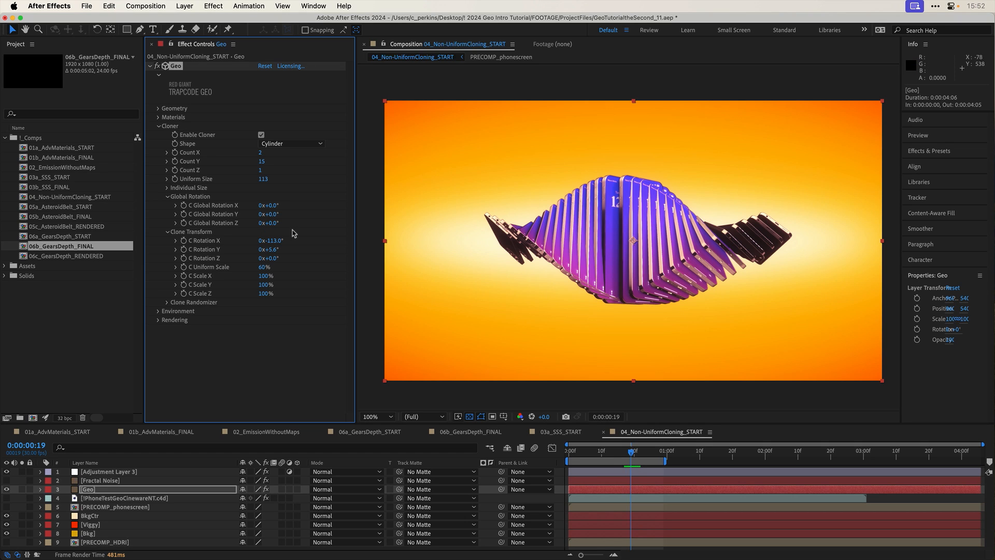
drag(278, 214, 314, 230)
key(super+z)
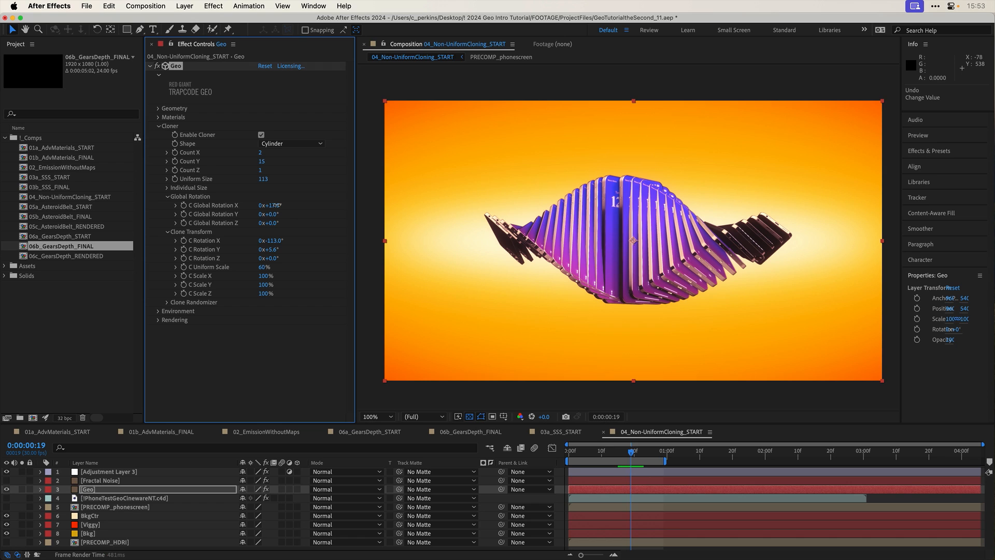
drag(270, 205, 286, 204)
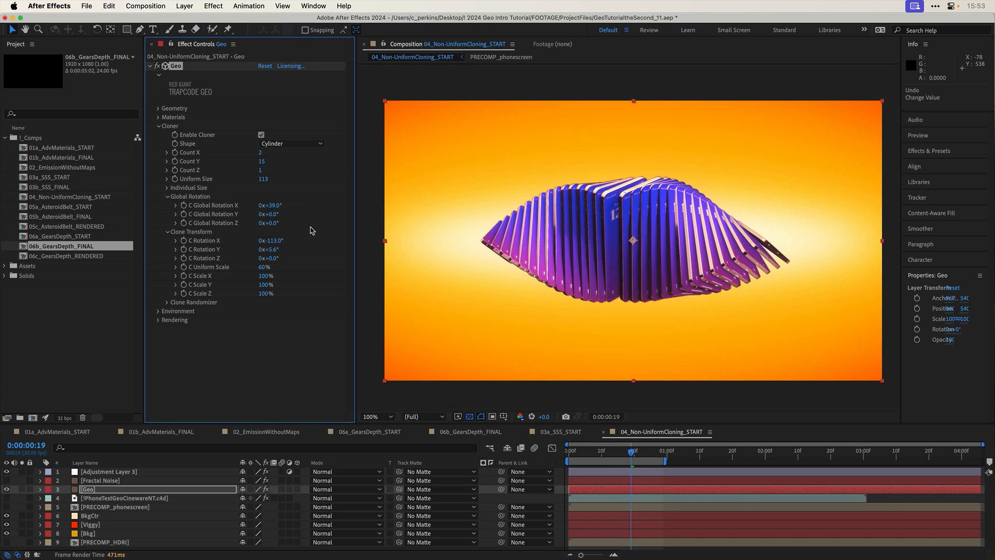
key(super+z)
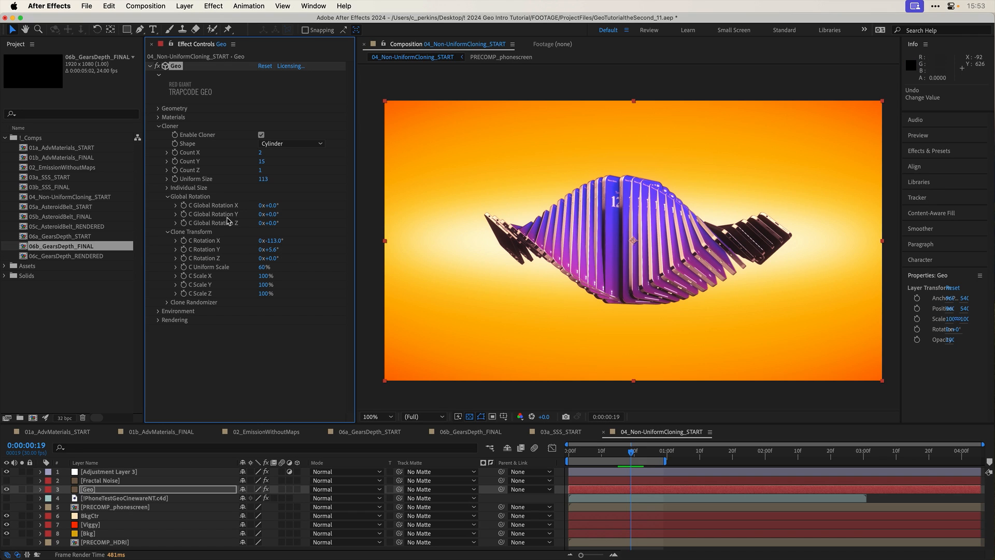
- Try the clones' C Uniform Scale at 80%, and undo it along with the Count Y and C Rotation X changes
click(264, 267)
key(Return)
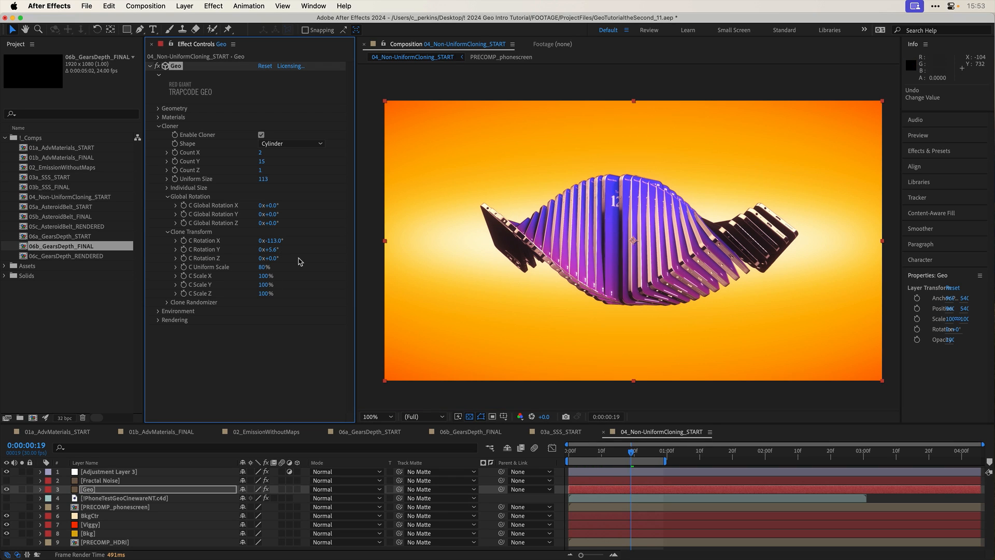
key(super+z)
key(super+z)
key(super+z)
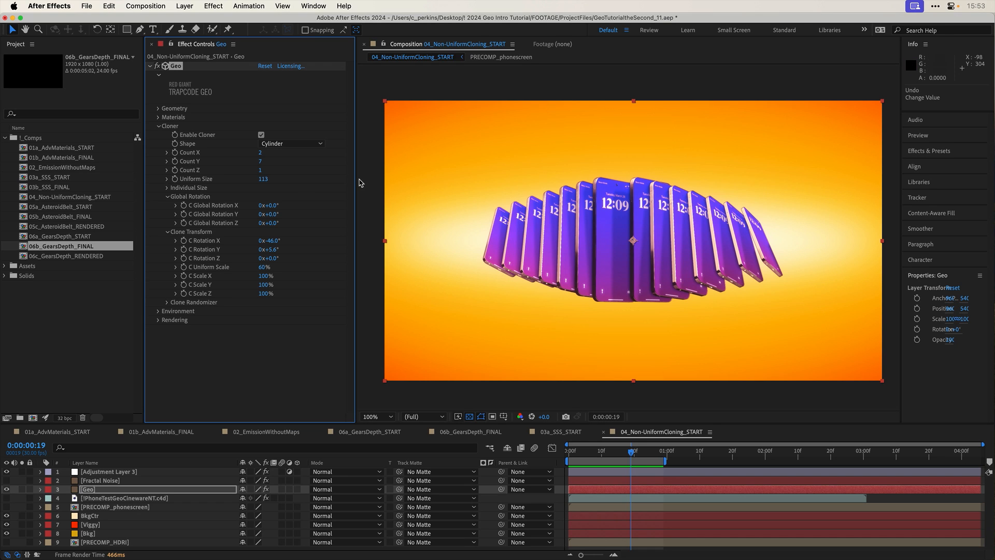
- Set the phone model's base Rotation Y to -38°, and try a smaller geometry Uniform Scale that is undone
click(159, 108)
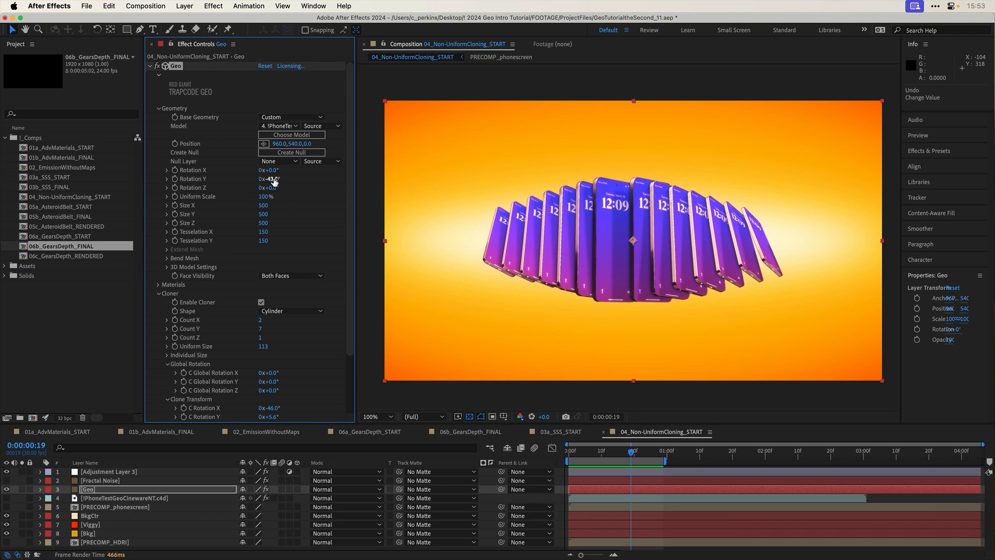
drag(268, 179, 280, 182)
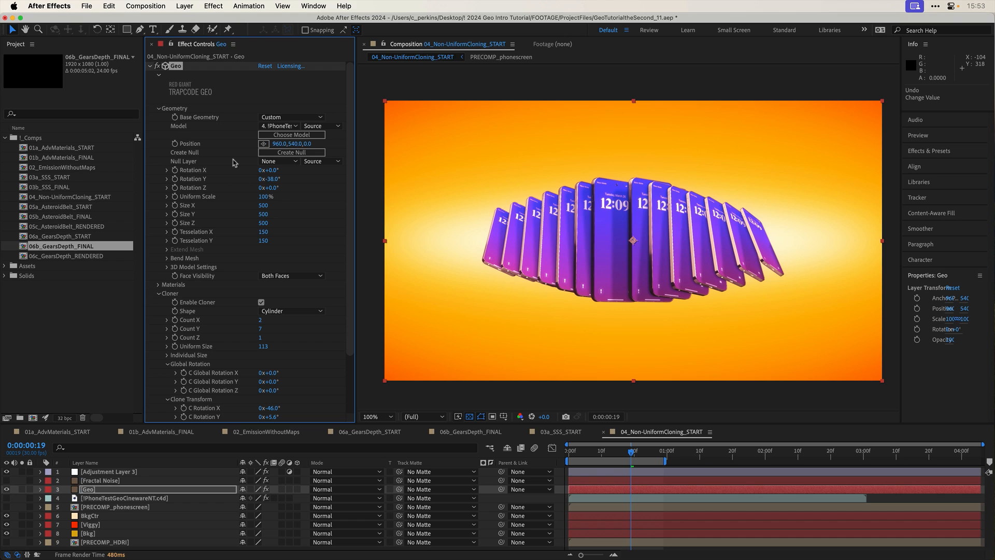
drag(263, 197, 255, 197)
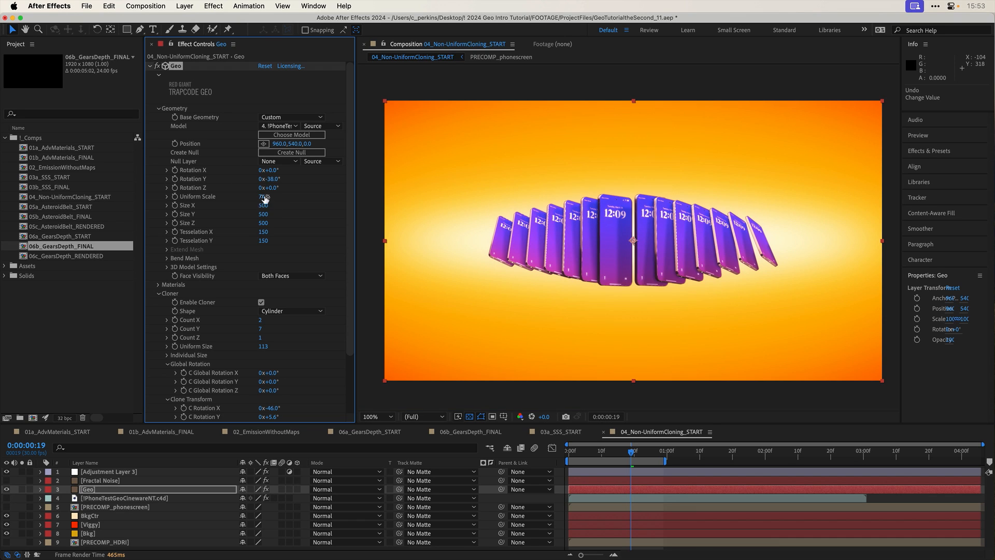
key(super+z)
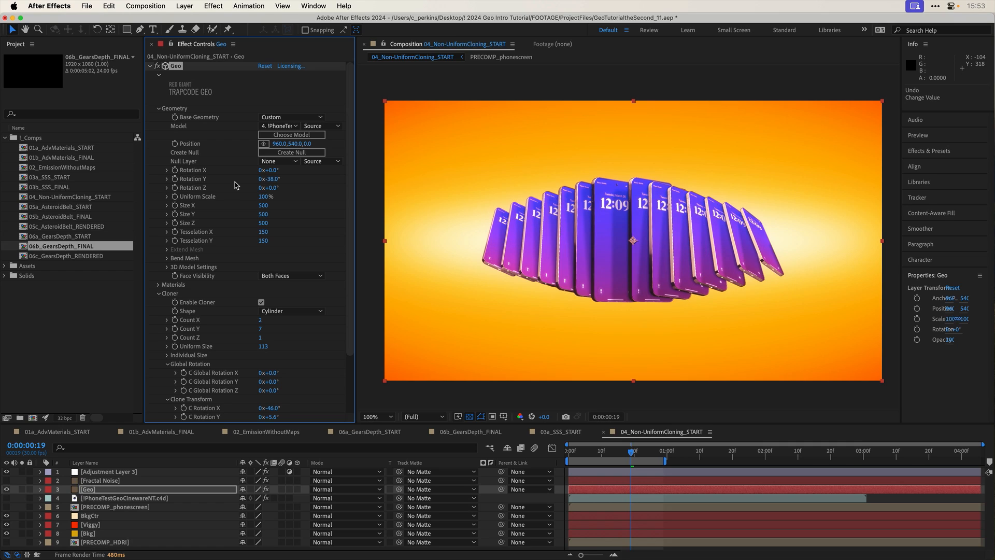
click(159, 109)
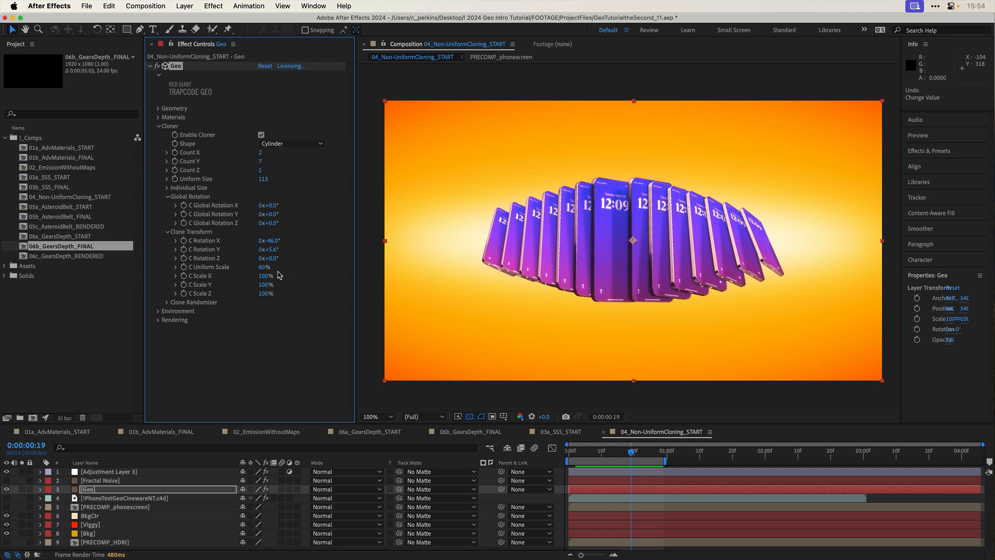
- Set the phone clones' C Uniform Scale to 107%, Count Y to 18 and C Rotation Y to -28.4°
mouse_move(262, 270)
mouse_down()
mouse_move(303, 181)
mouse_move(265, 160)
mouse_up()
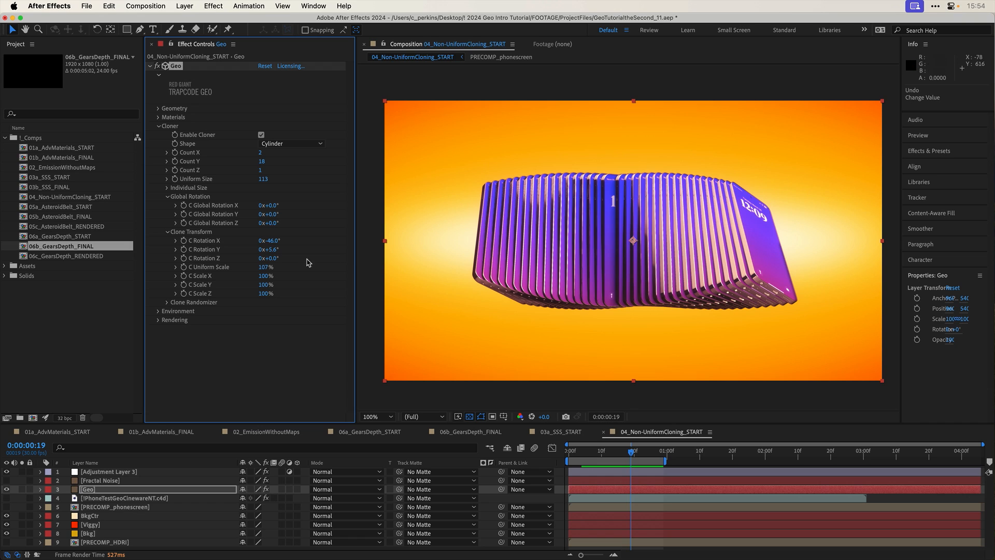
mouse_move(271, 249)
mouse_down()
mouse_move(290, 247)
mouse_move(258, 256)
mouse_up()
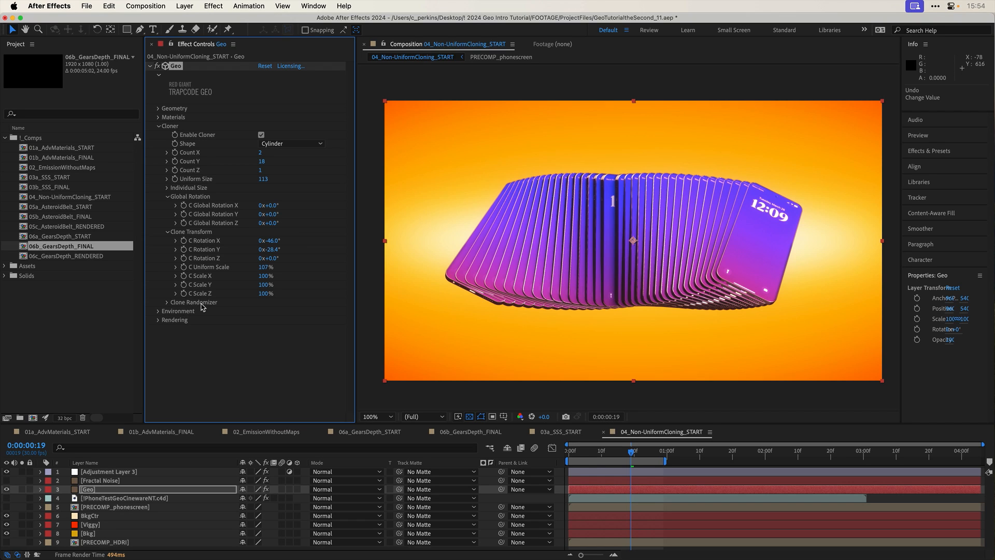
- Open the 05a_AsteroidBelt_START composition and enable the Cloner on its GEO layer
double_click(64, 208)
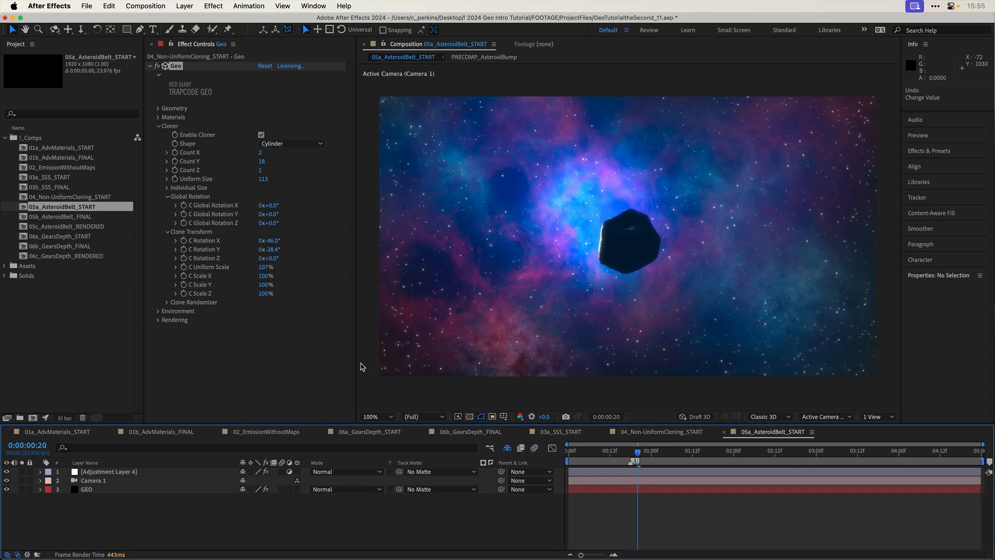
click(155, 490)
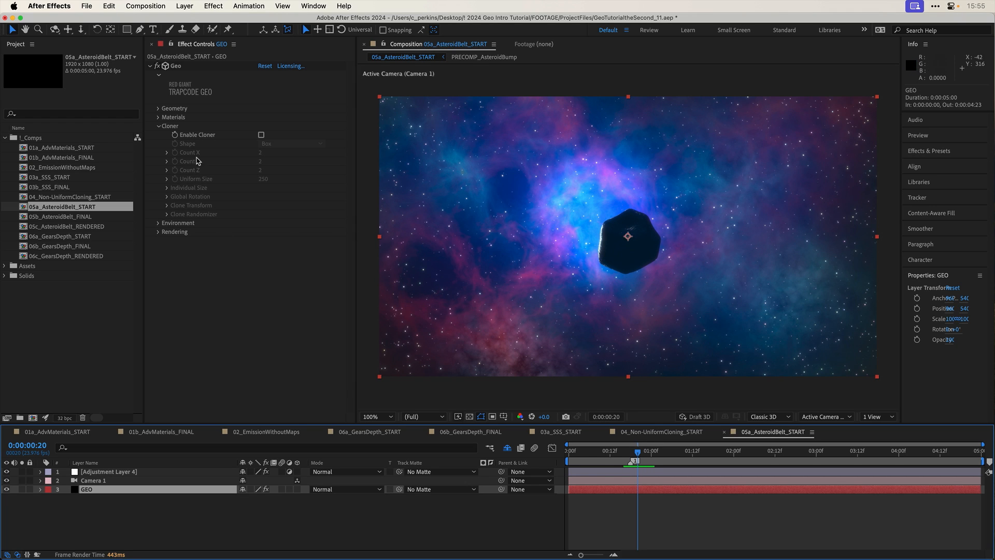
click(261, 135)
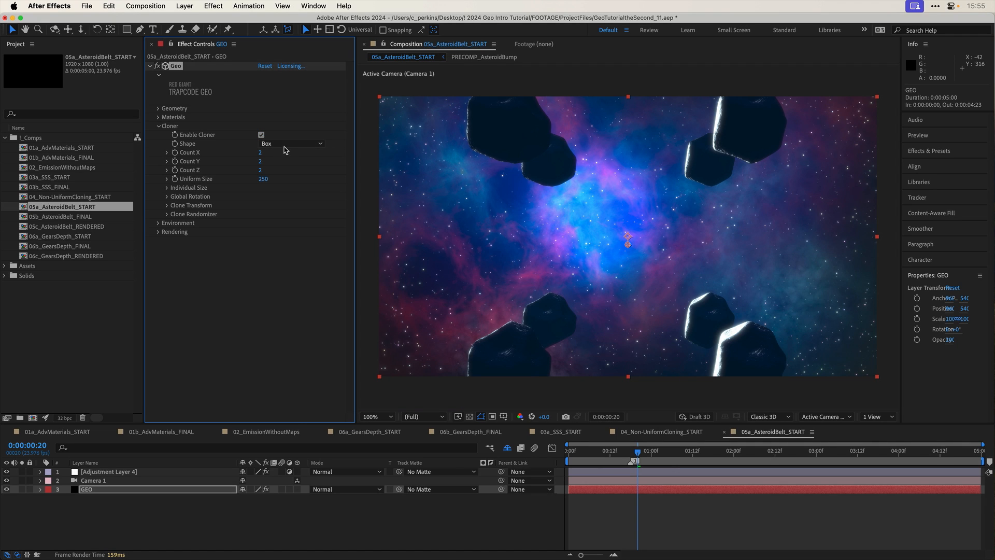
- Try Cylinder as the asteroid cloner's Shape, and switch the Shape to Sphere
click(290, 144)
click(289, 178)
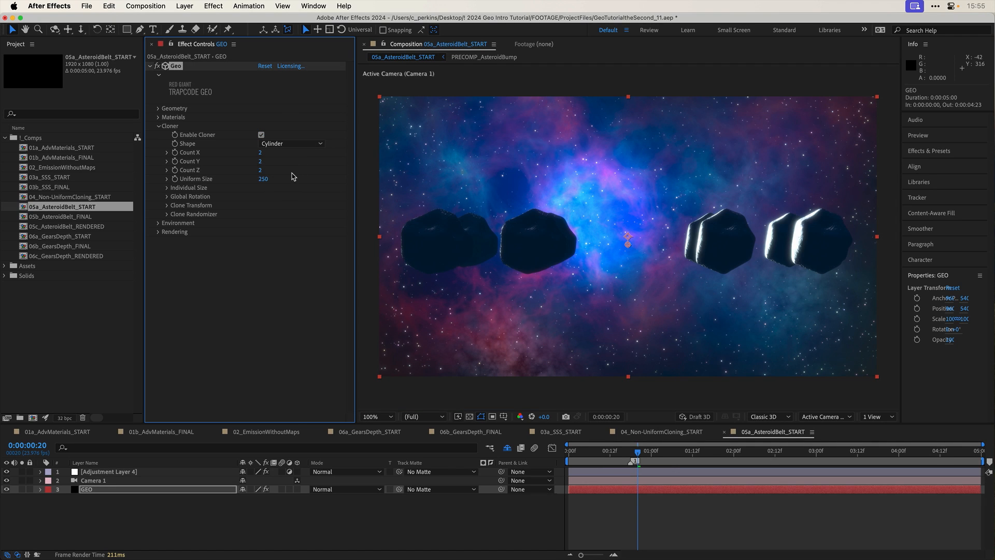
click(297, 145)
click(304, 166)
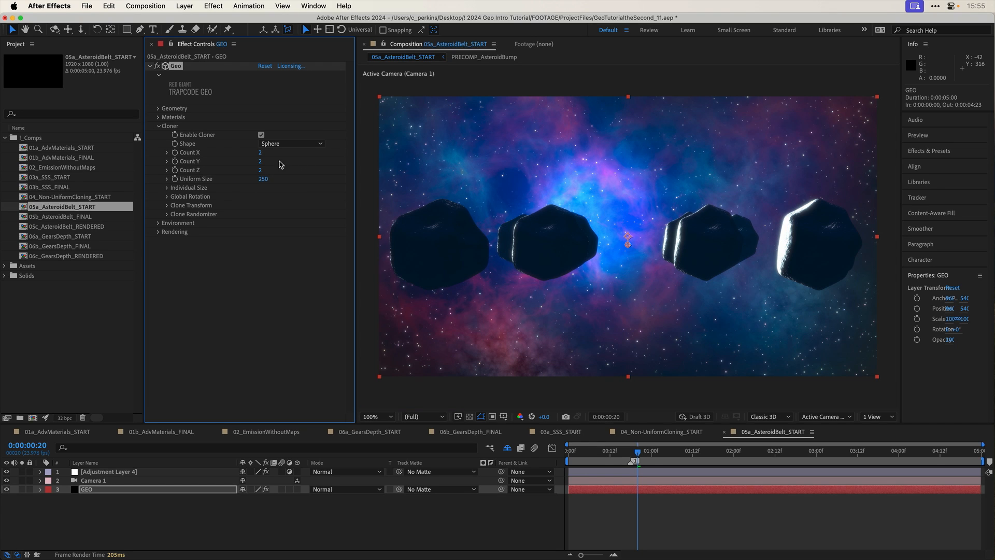
- Try Count X 10 and Count Y 42 for the sphere of asteroid clones, and undo both changes
drag(261, 152, 279, 167)
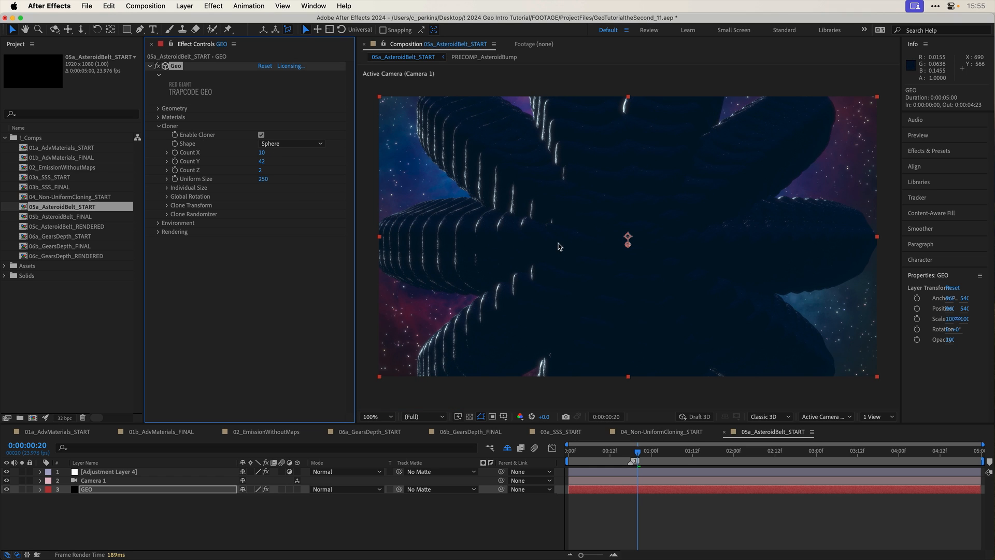
key(super+z)
key(super+z)
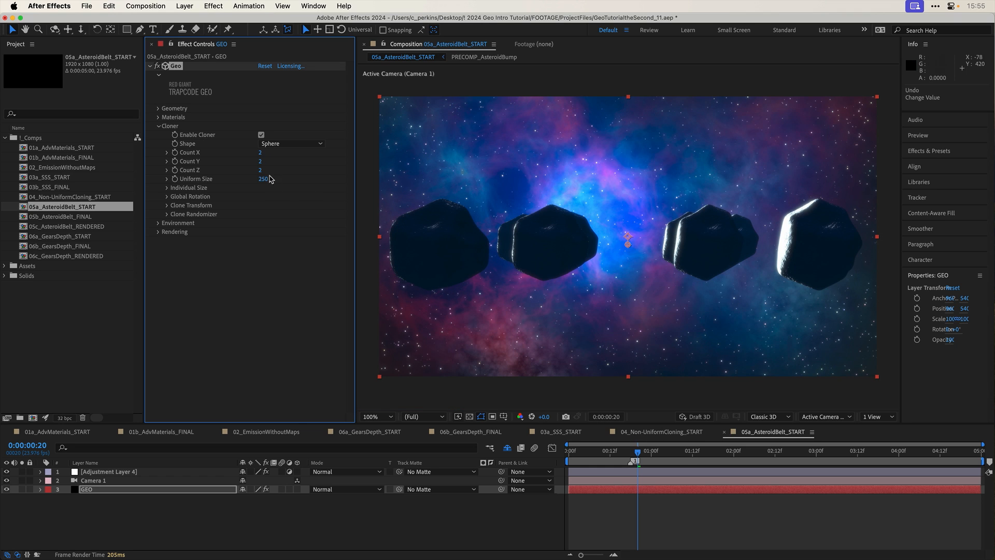
- Set the asteroid cloner's Count X to 4
drag(259, 153, 261, 154)
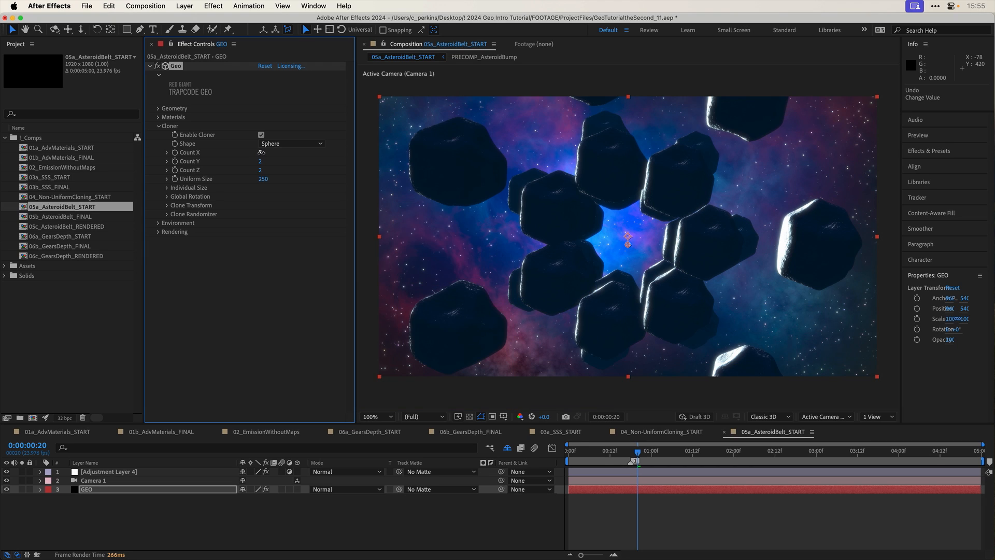
click(262, 154)
text(4)
key(Return)
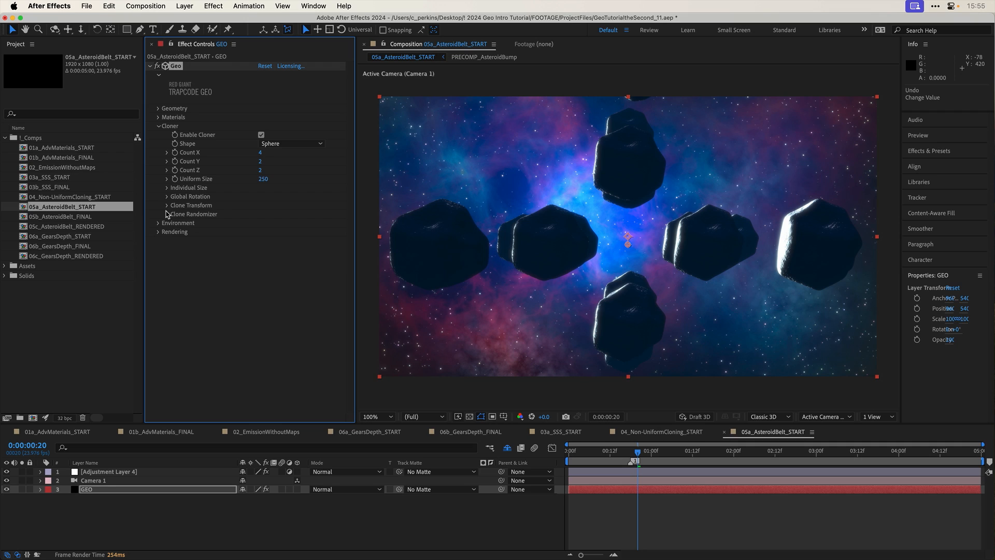
- Randomize the clones' position by X 285, Y 123, Z 164 and their rotation by X 61°, Y 64°, Z 95°
click(168, 214)
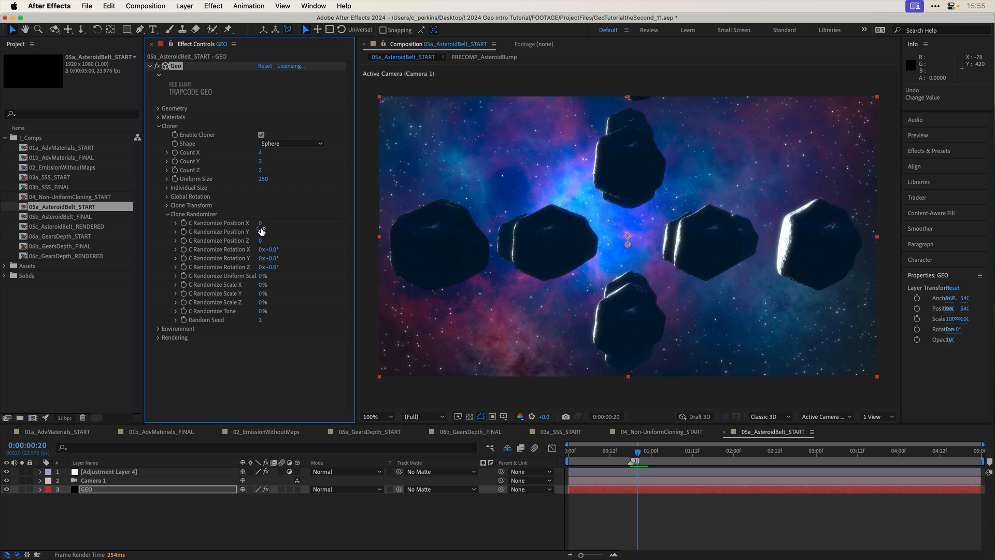
drag(260, 224, 423, 242)
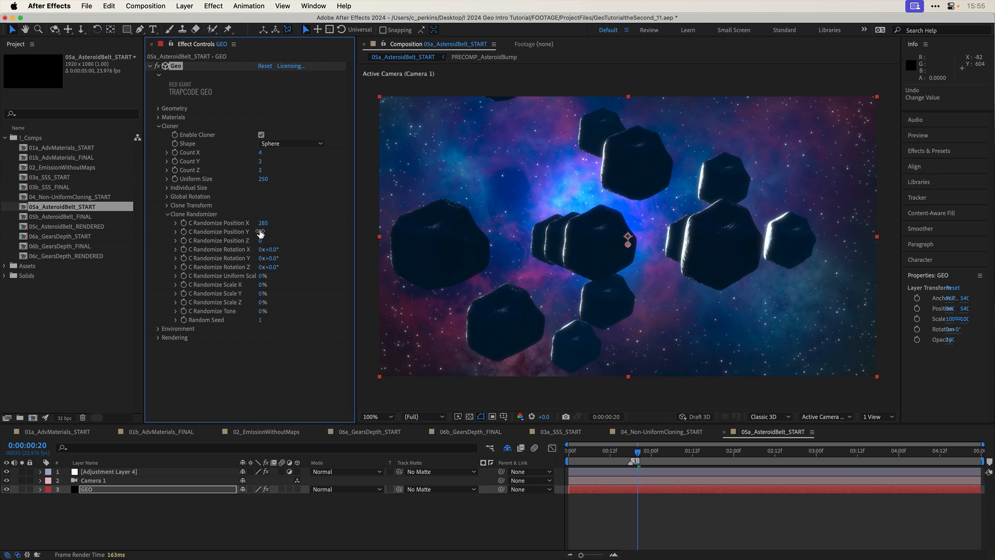
drag(260, 232, 345, 239)
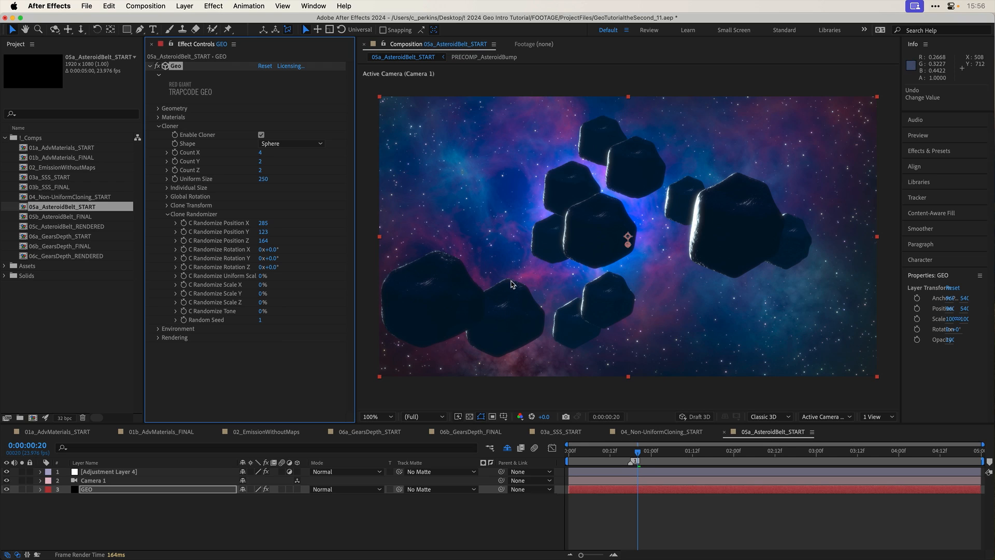
drag(273, 249, 321, 265)
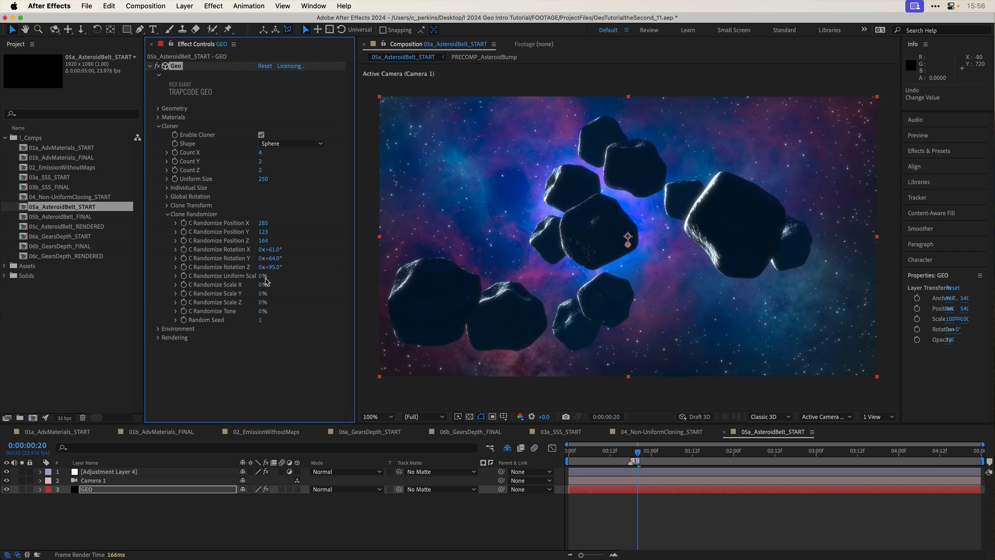
- Randomize the clones' scale by Uniform 20%, X 14%, Y 27%, Z 25%, and set C Randomize Tone to 50%
drag(262, 277, 268, 275)
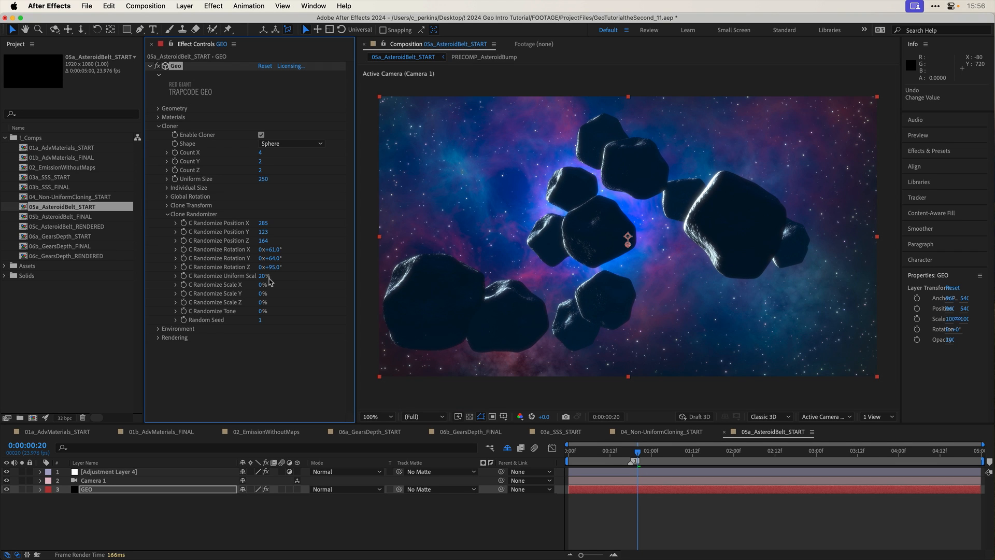
drag(261, 285, 273, 302)
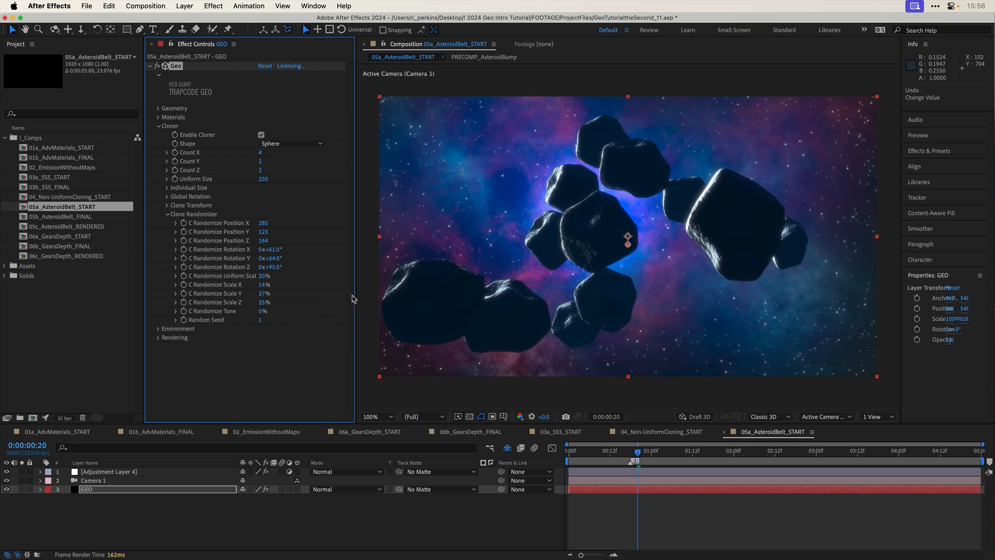
drag(261, 313, 298, 308)
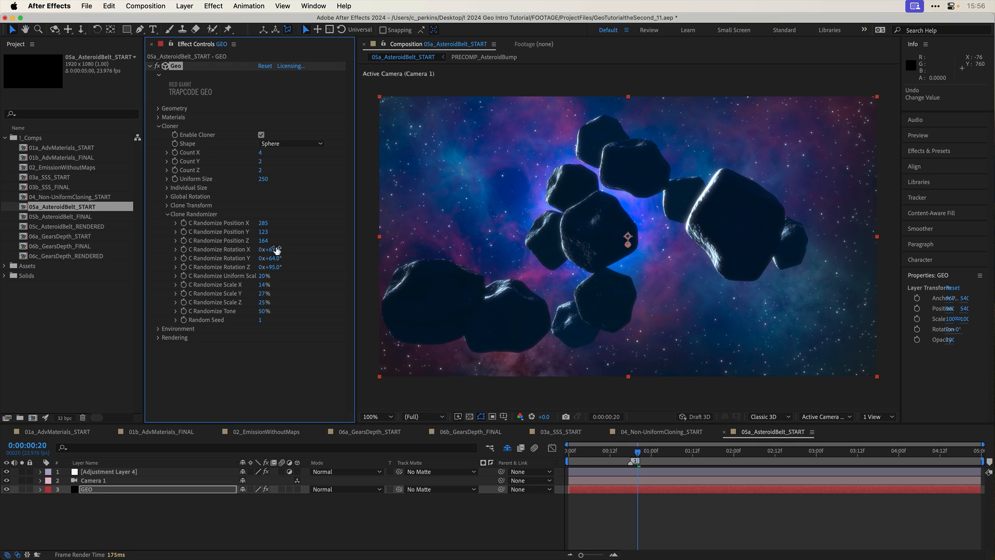
- Set the cloner's individual Size X to 427 and C Randomize Uniform Scale to 132%
click(175, 189)
drag(262, 196, 372, 216)
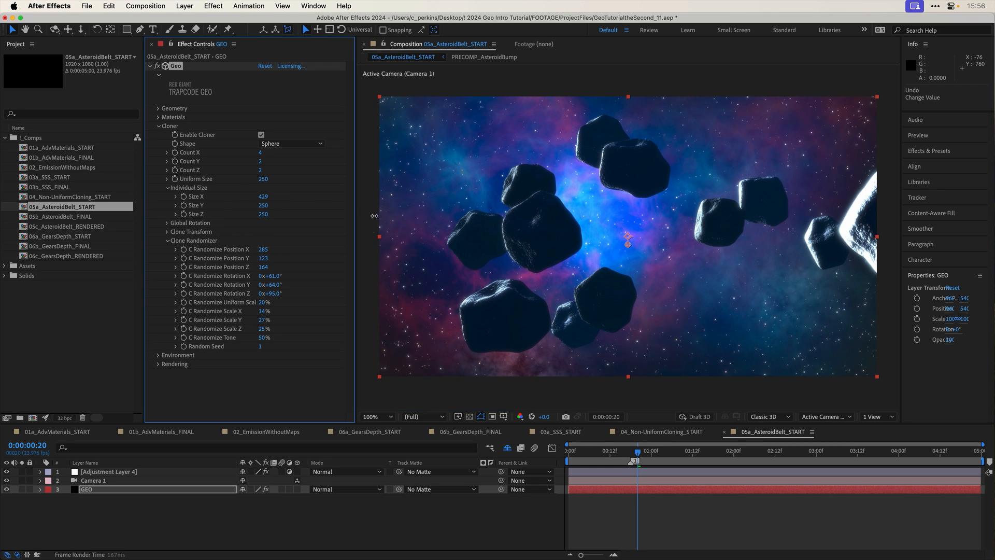
drag(264, 302, 318, 300)
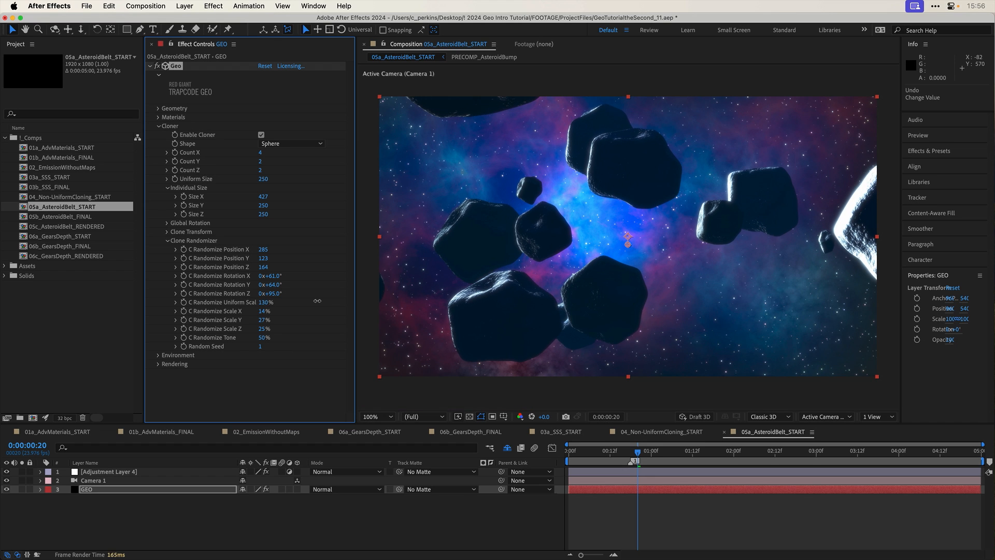
- Try 20% for the asteroid geometry's Uniform Scale, and set it to 29%
click(155, 111)
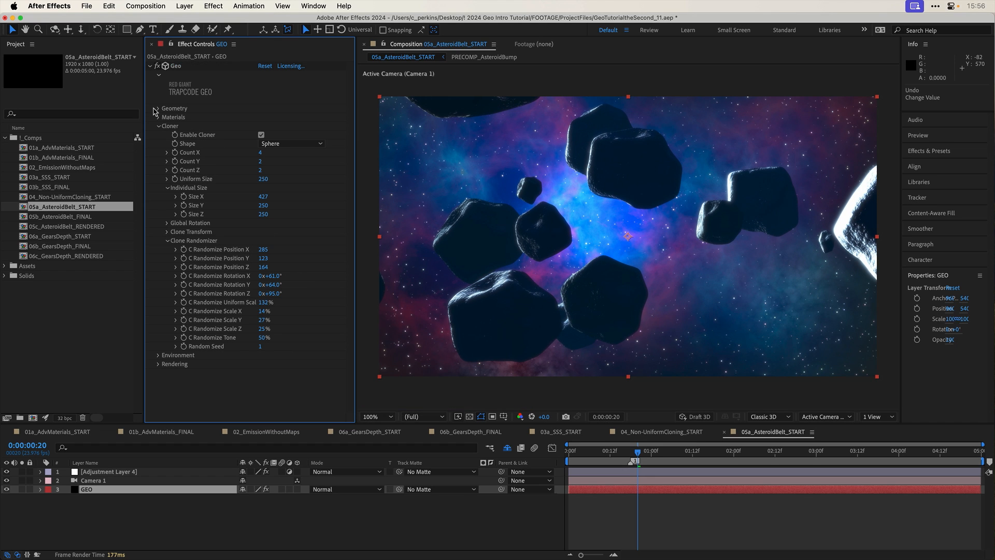
click(158, 108)
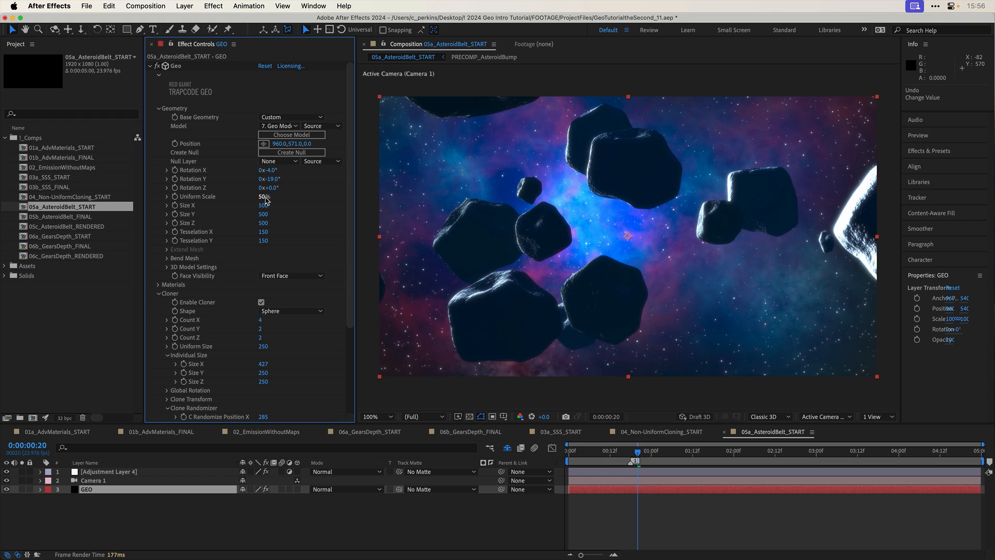
click(264, 196)
text(20)
key(Return)
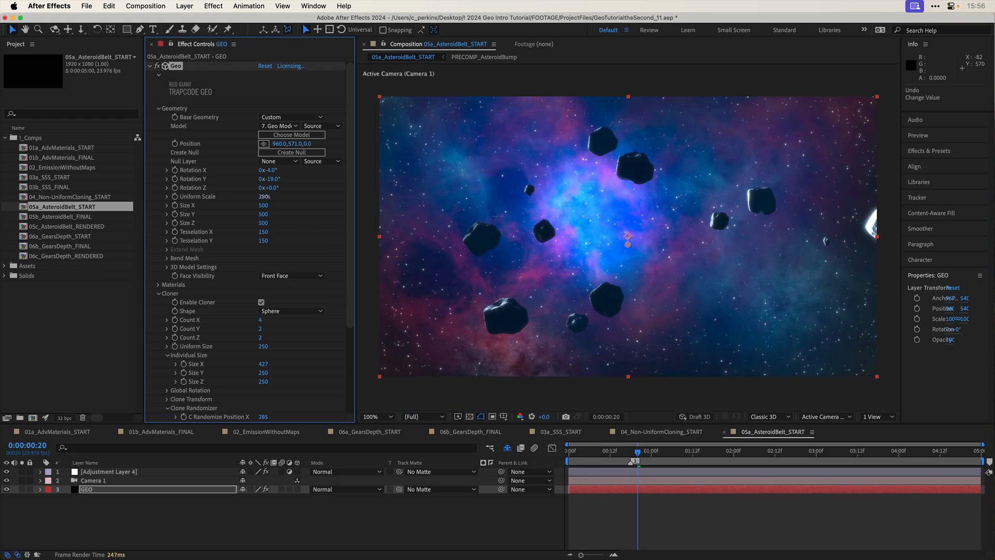
drag(264, 196, 269, 196)
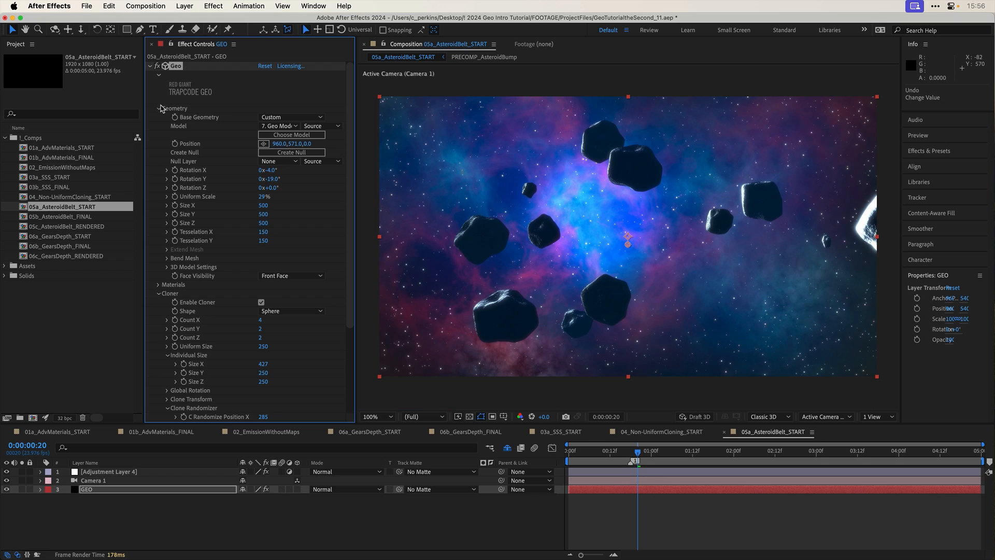
click(159, 108)
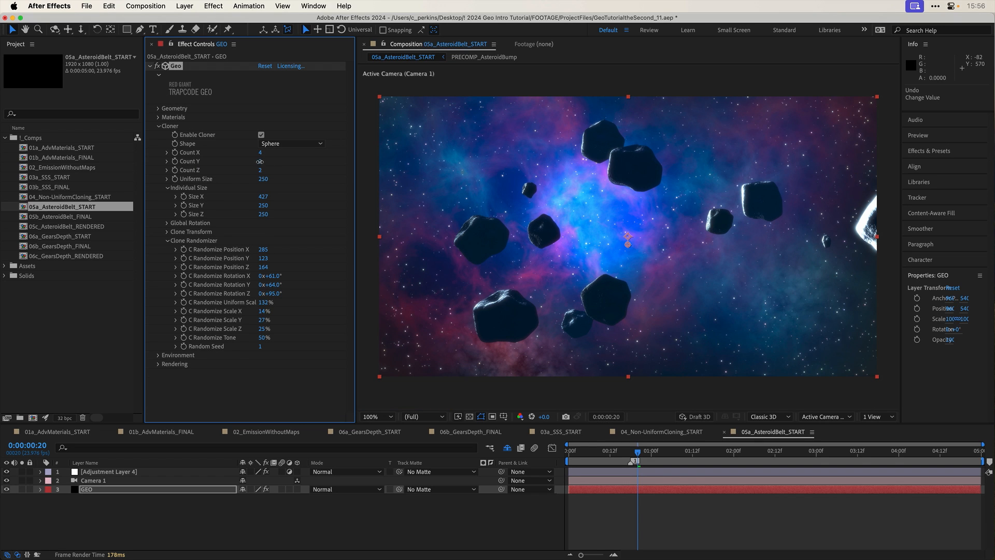
- Set the asteroid cloner's Count Y to 4
click(261, 161)
text(4)
key(Return)
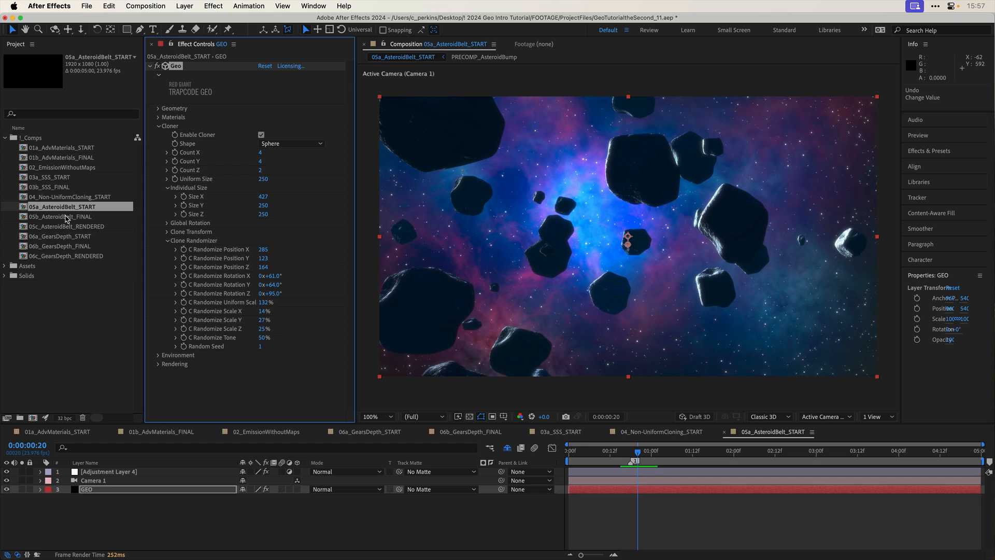
- Open the 05c_AsteroidBelt_RENDERED composition, play it back and scrub through the asteroid animation
double_click(67, 226)
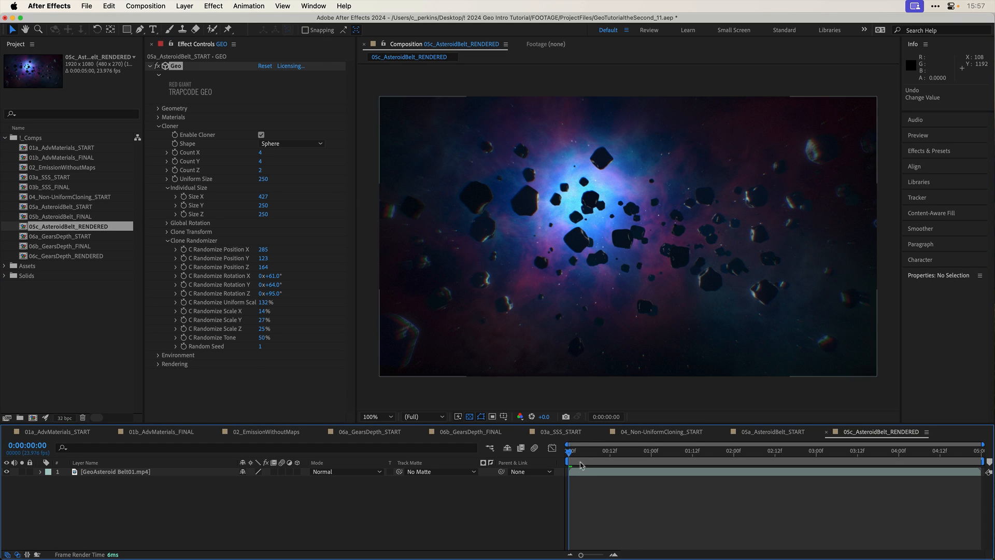
key(space)
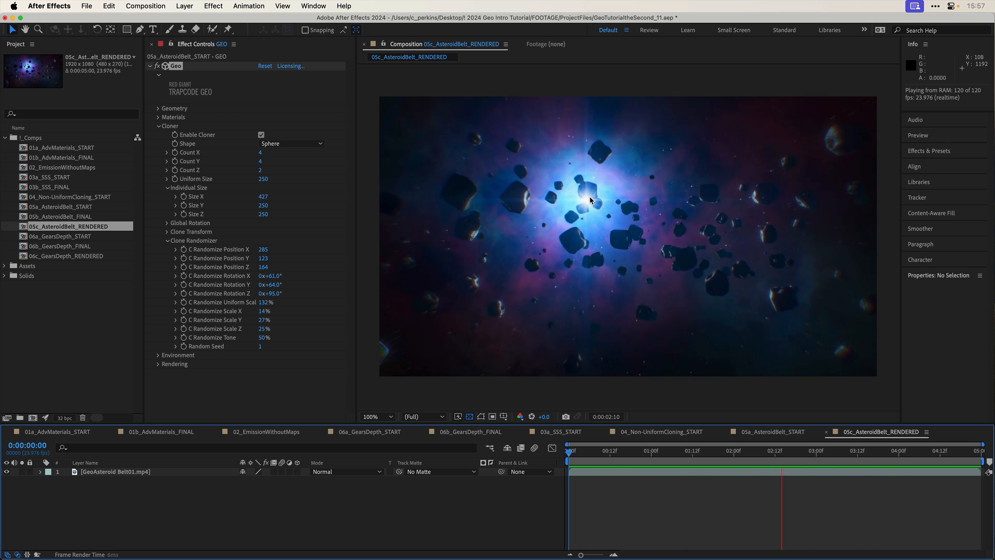
click(648, 451)
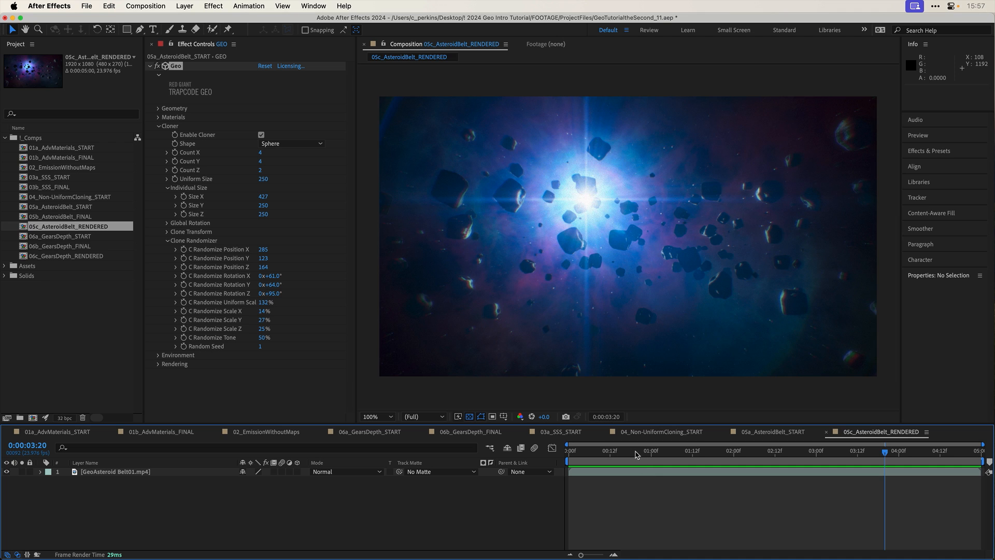
drag(654, 453, 836, 455)
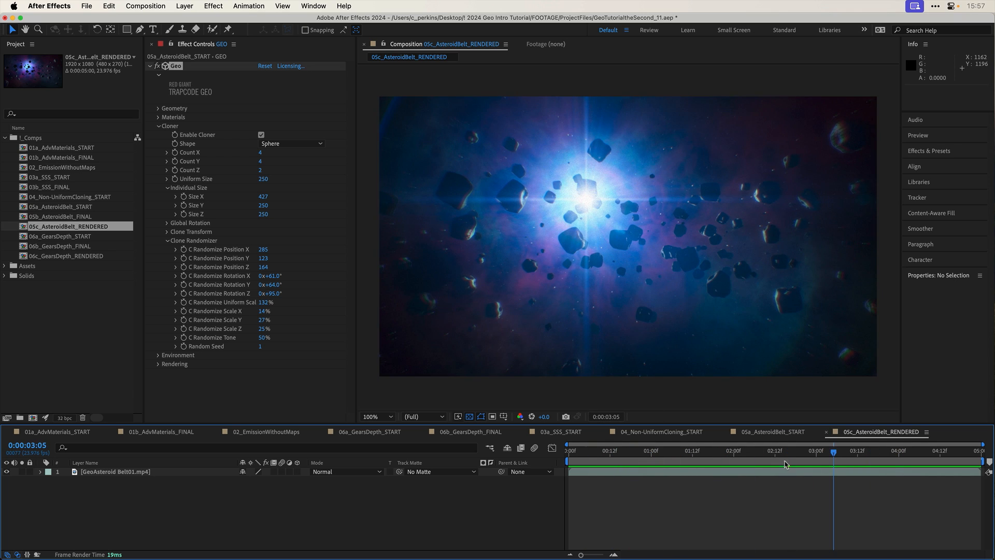
- In 05a_AsteroidBelt_START, set the GEO layer's Anti-aliasing to Best and enable MLAA and Oversample
click(773, 432)
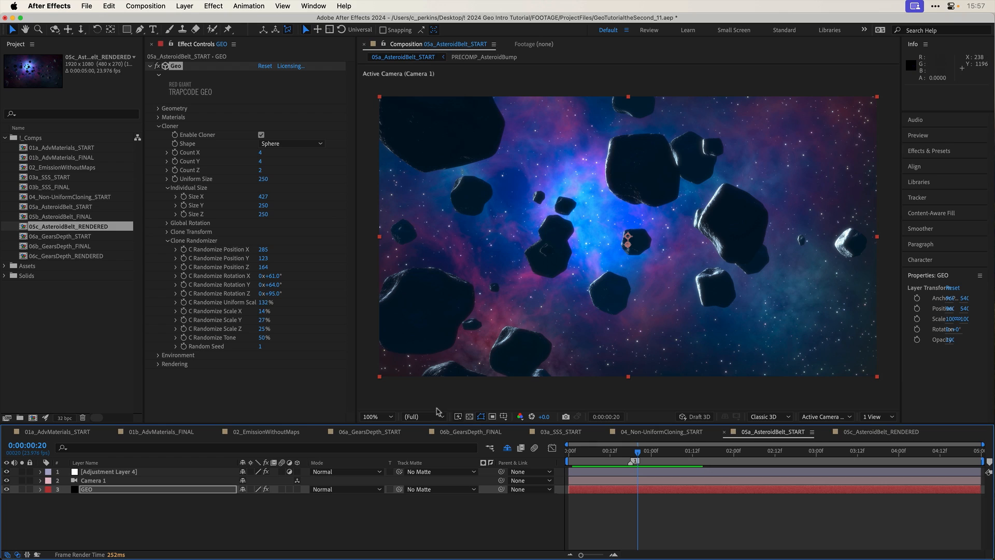
click(125, 491)
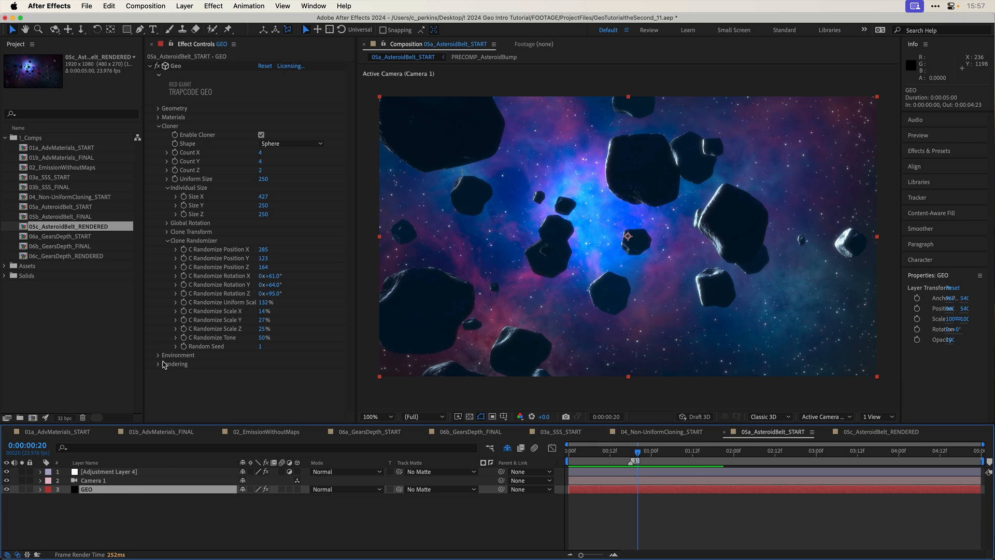
click(158, 368)
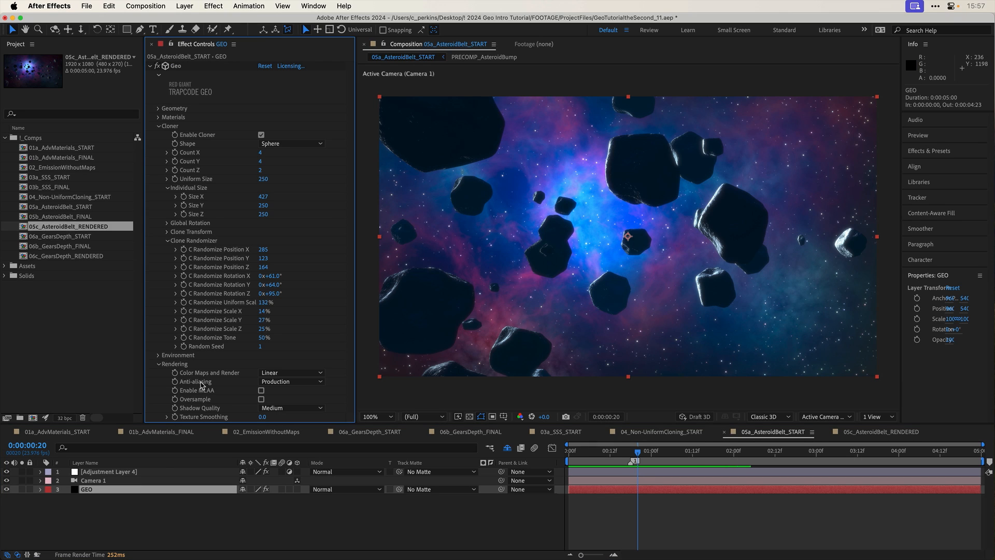
click(283, 382)
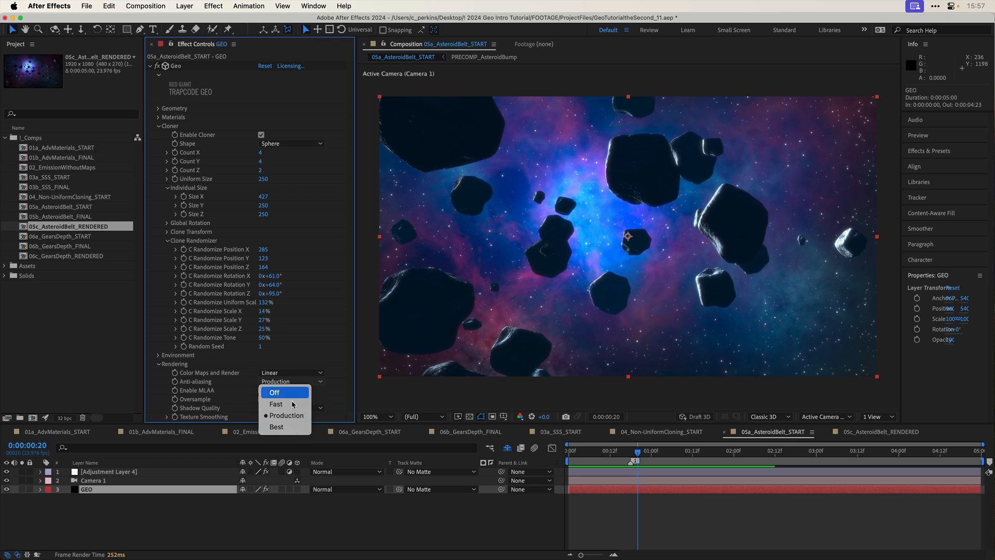
click(290, 426)
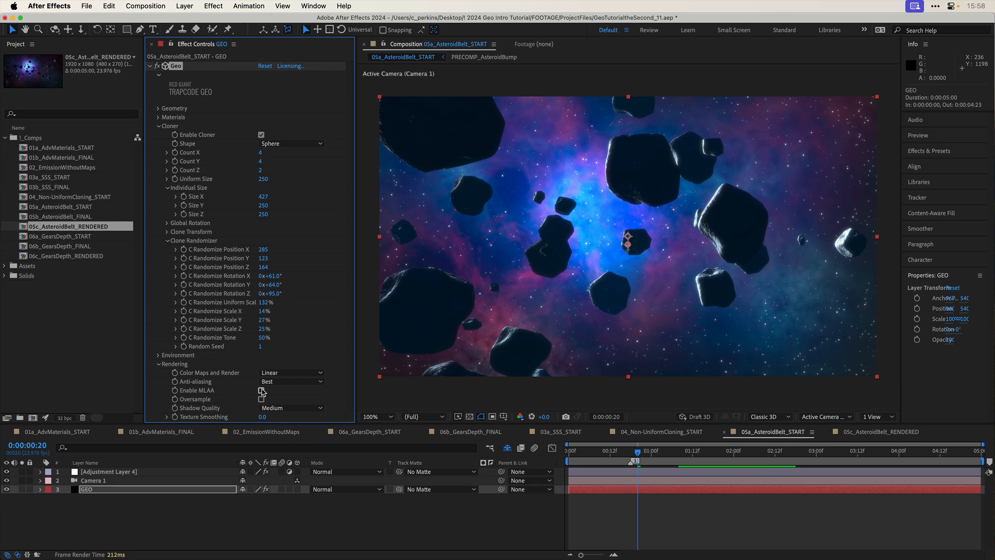
click(261, 391)
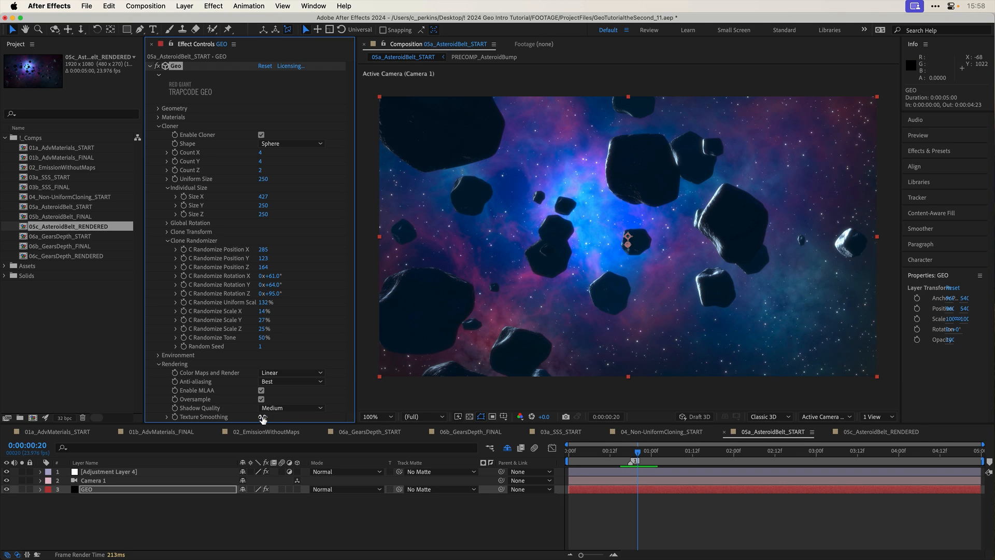
- Set the GEO layer's Texture Smoothing to 1.5 in the rendering settings
click(263, 417)
text(1)
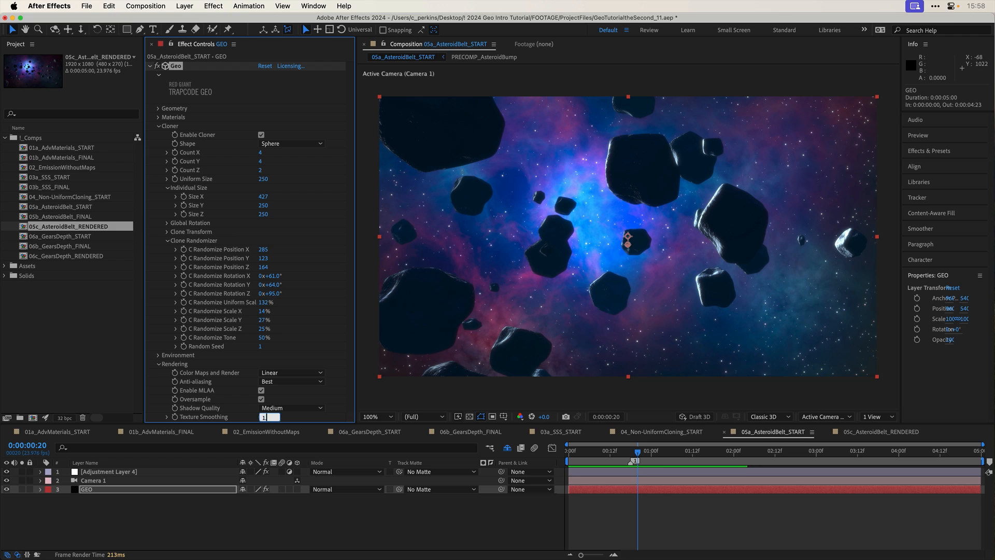
text(.5)
key(Return)
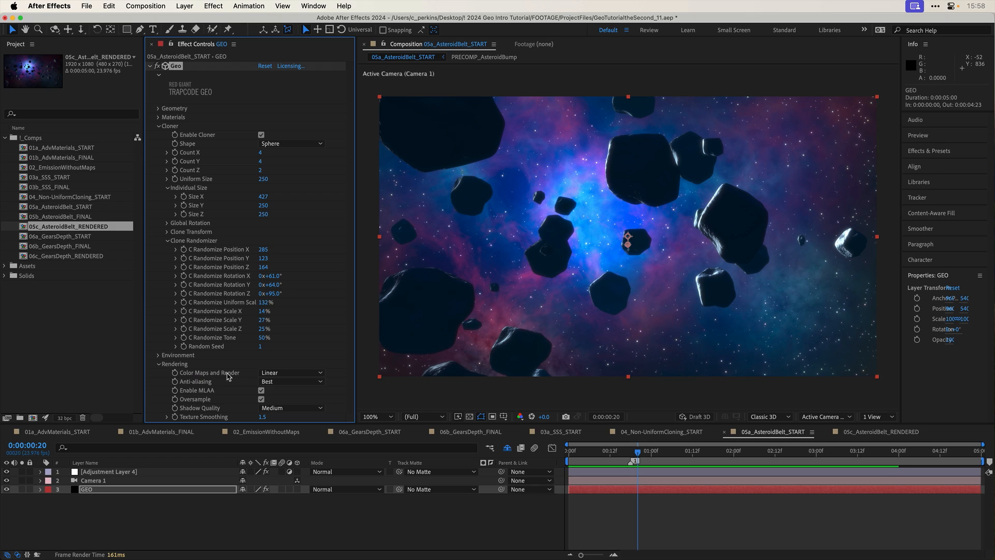
click(274, 373)
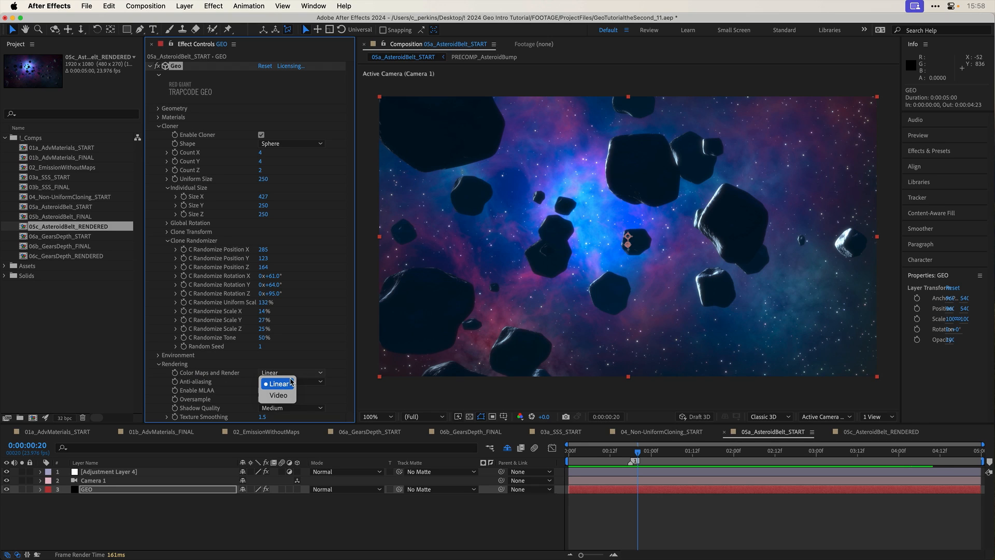
click(294, 374)
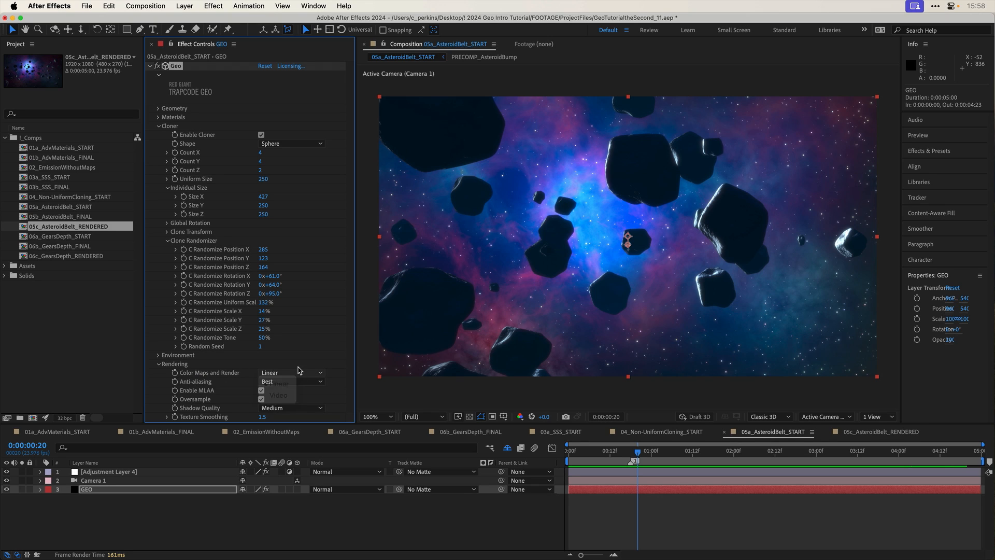
click(294, 375)
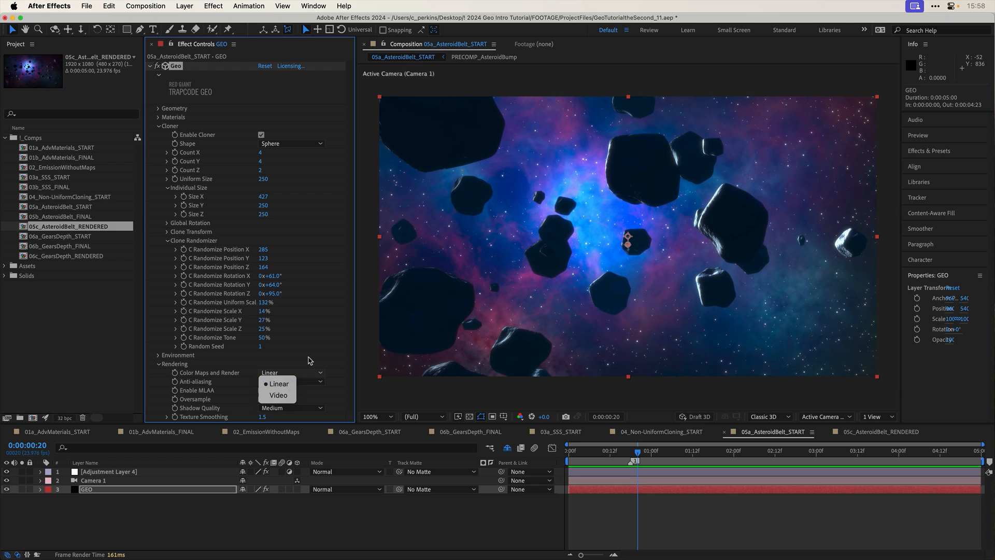
click(309, 361)
click(298, 373)
click(282, 364)
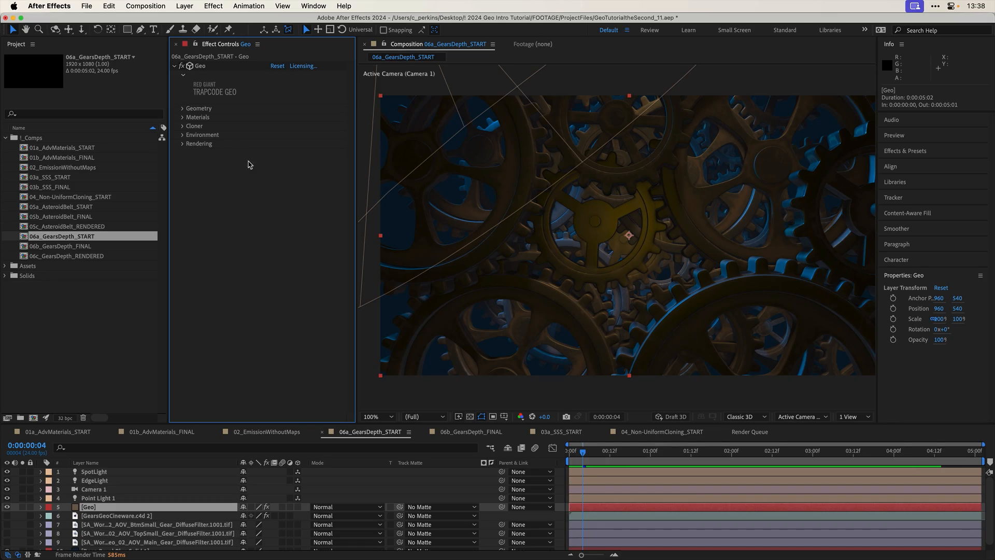
- Set the shader of the Geo layer's Material M1 to Depth
click(182, 118)
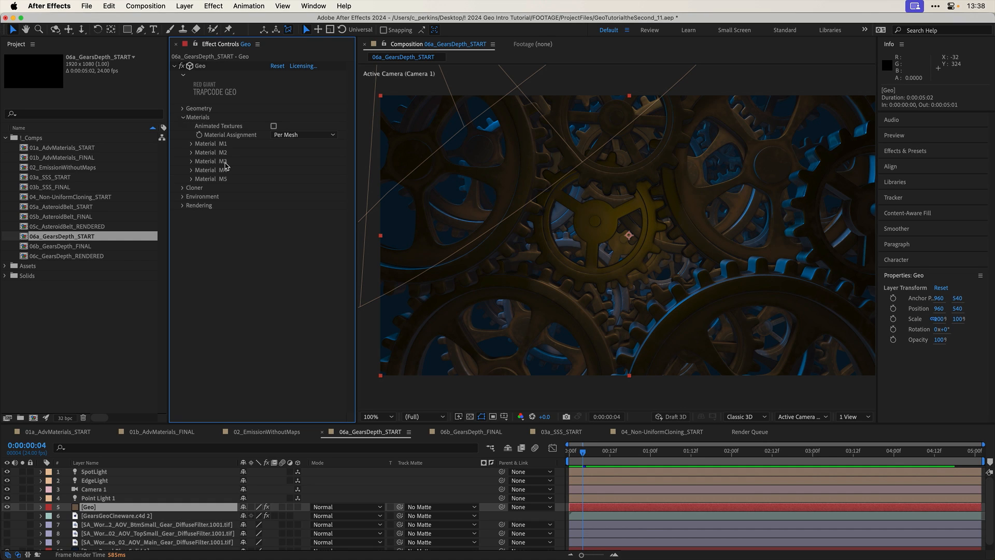
click(192, 144)
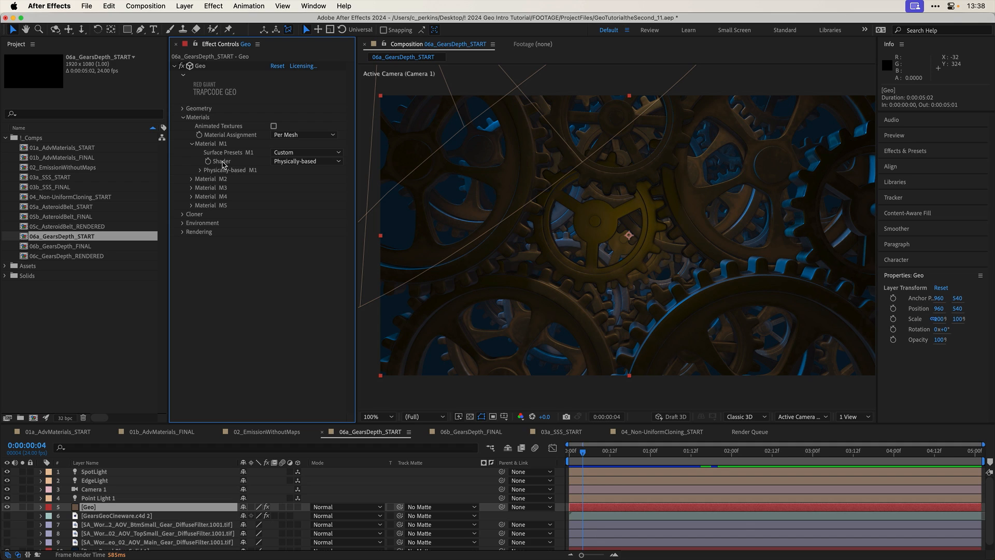
click(309, 162)
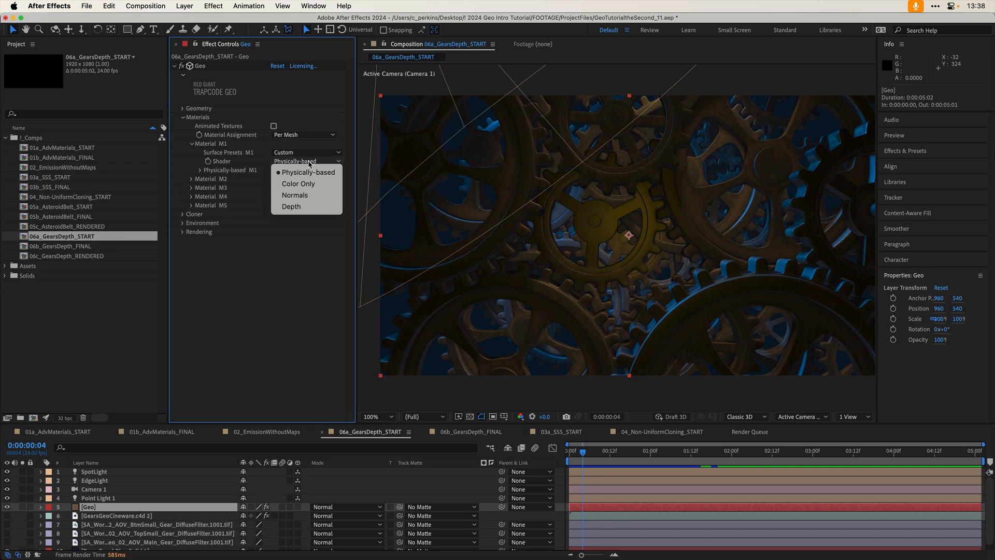
click(304, 209)
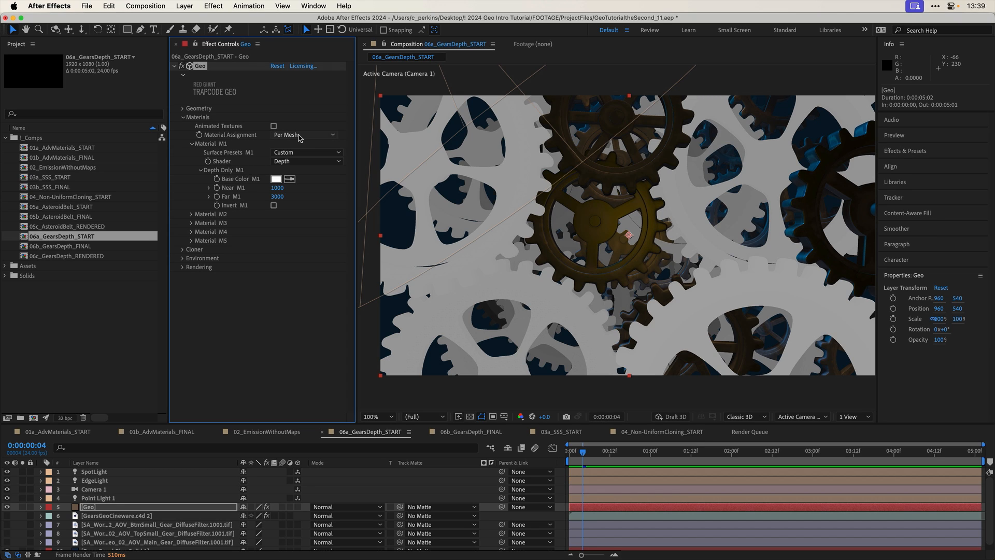
- Change the Material Assignment to One For All and set Material M1's depth range to Near 1400 and Far 2850
click(299, 135)
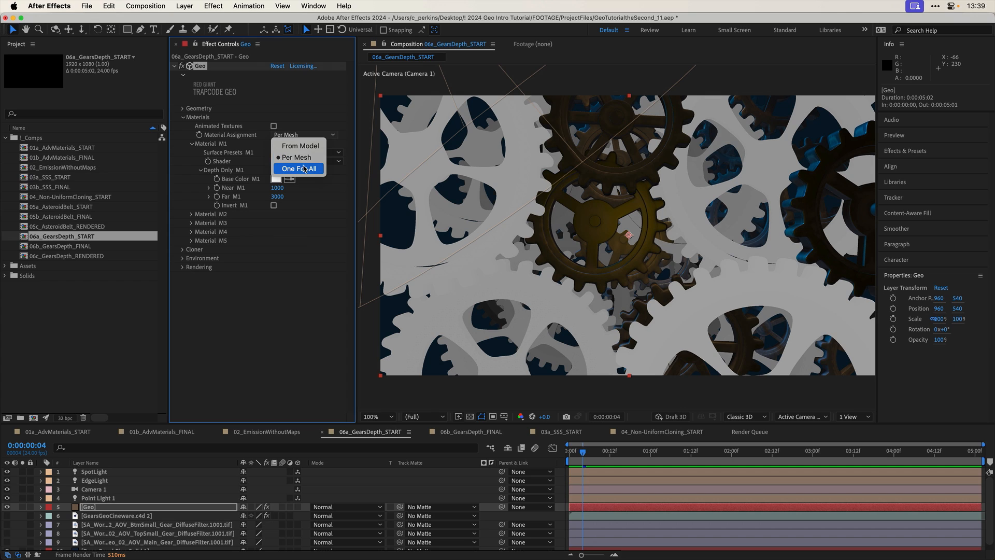
click(305, 168)
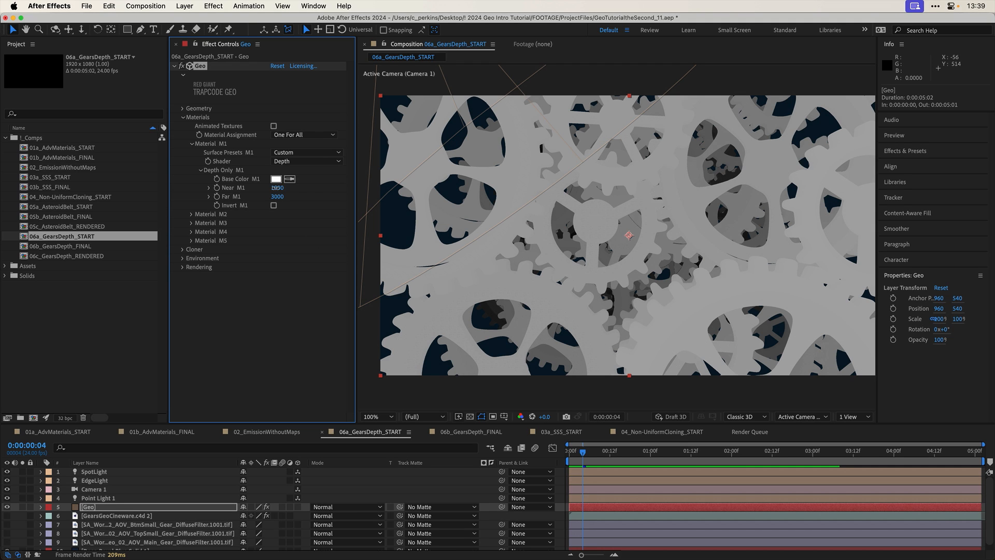
mouse_move(278, 193)
mouse_down()
mouse_move(264, 190)
mouse_move(293, 196)
mouse_move(261, 201)
mouse_move(278, 187)
mouse_move(285, 196)
mouse_up()
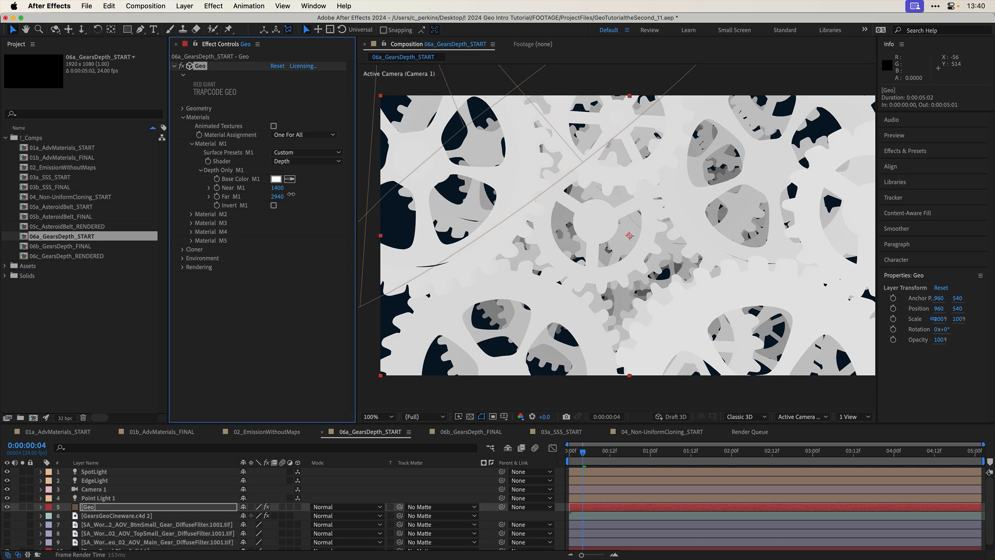
drag(291, 194, 287, 195)
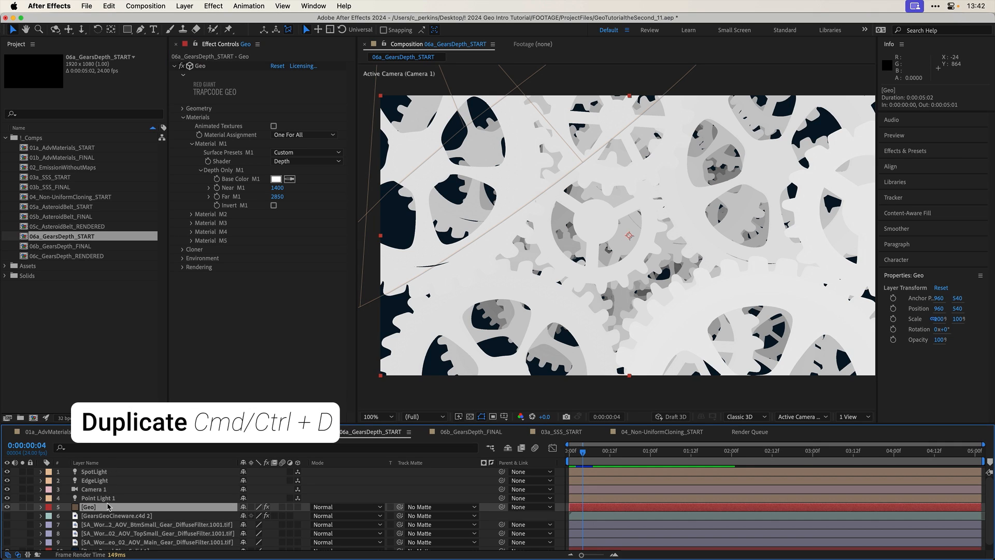
- Duplicate the Geo layer and rename the copy Geo-DEPTH
key(super+d)
key(Return)
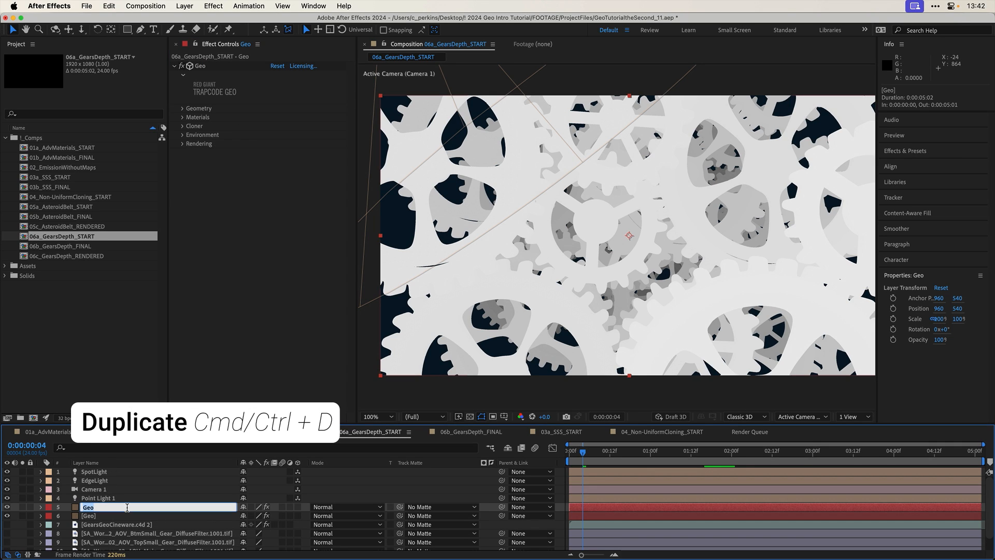
text(-DEPTH)
key(Return)
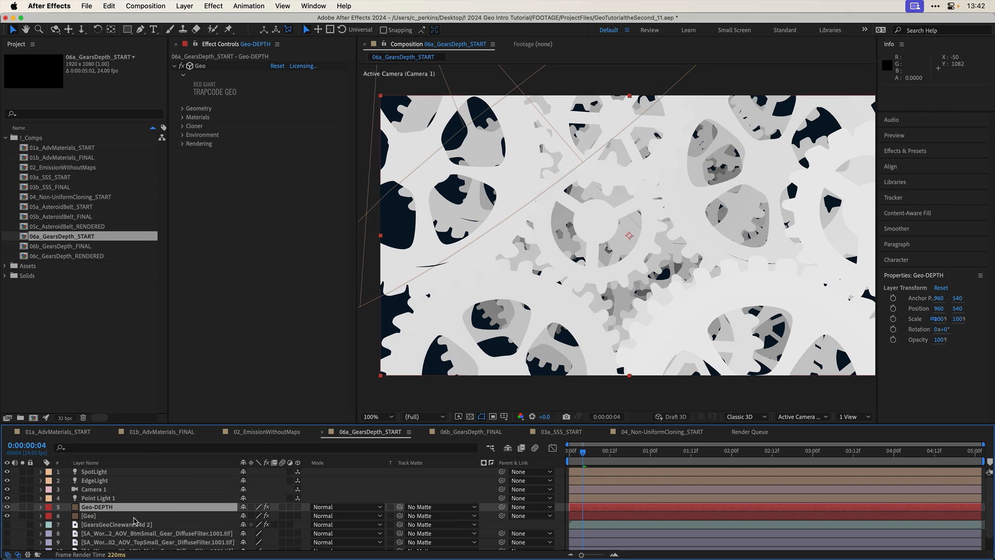
click(134, 518)
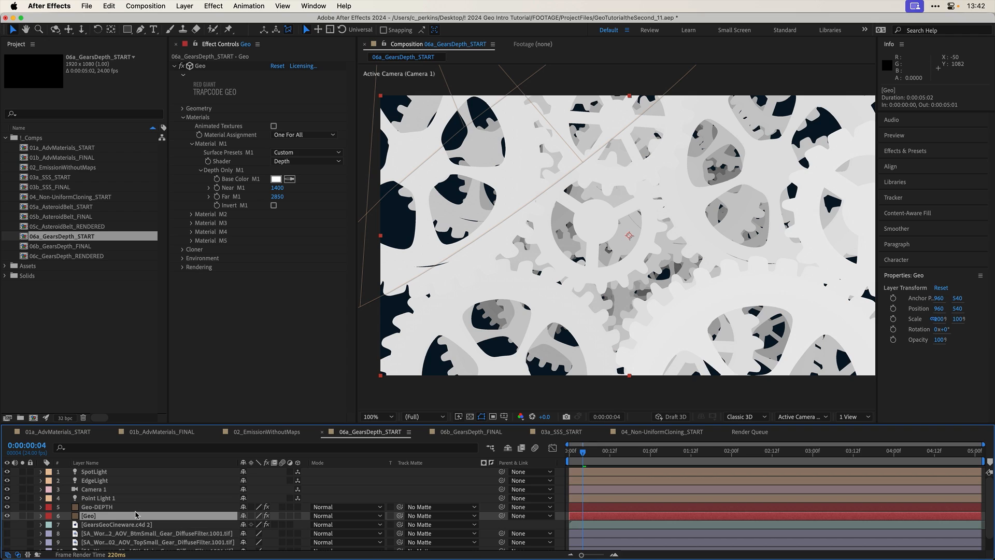
click(137, 507)
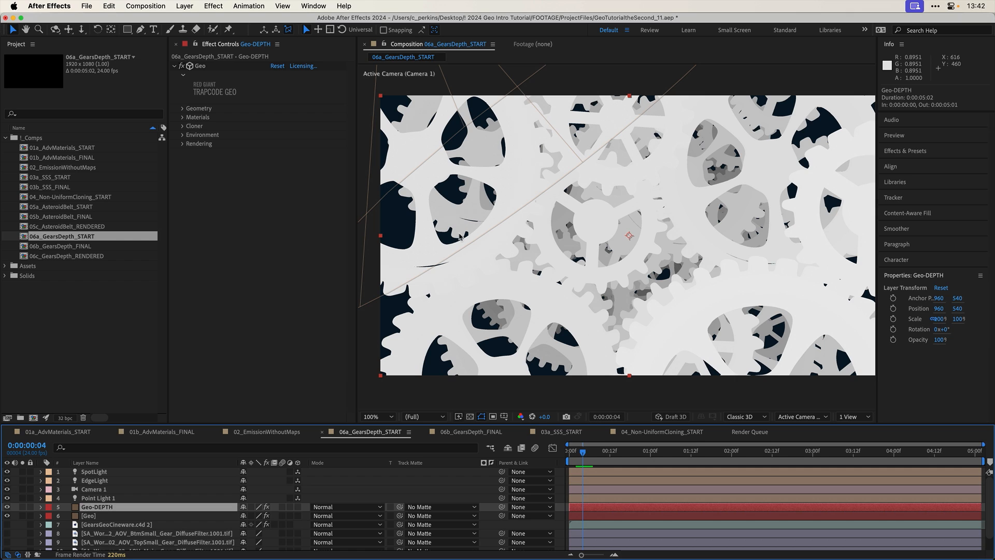
- Open the 06b_GearsDepth_FINAL composition and view its Geo-DEPTH layer on its own, then hide that layer again
double_click(58, 247)
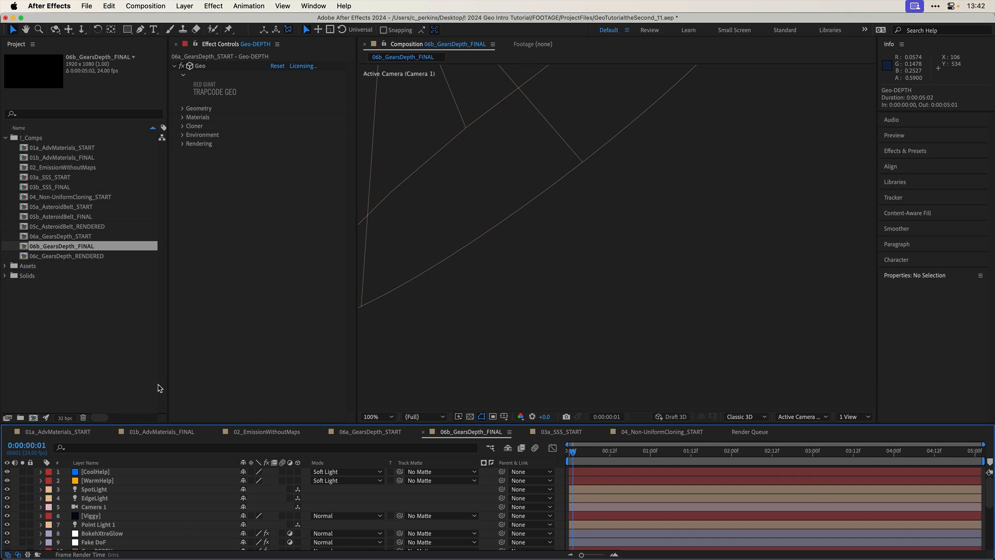
click(103, 522)
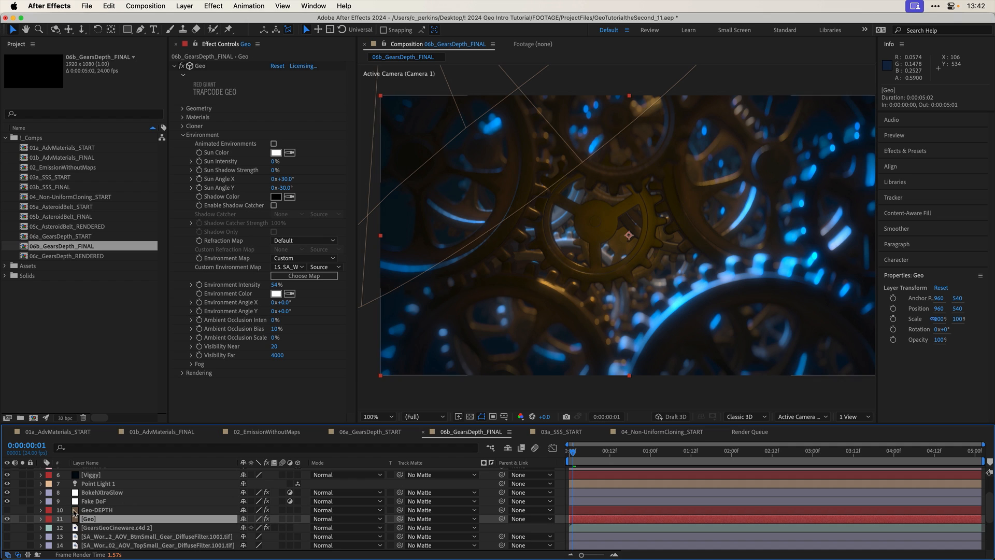
click(7, 510)
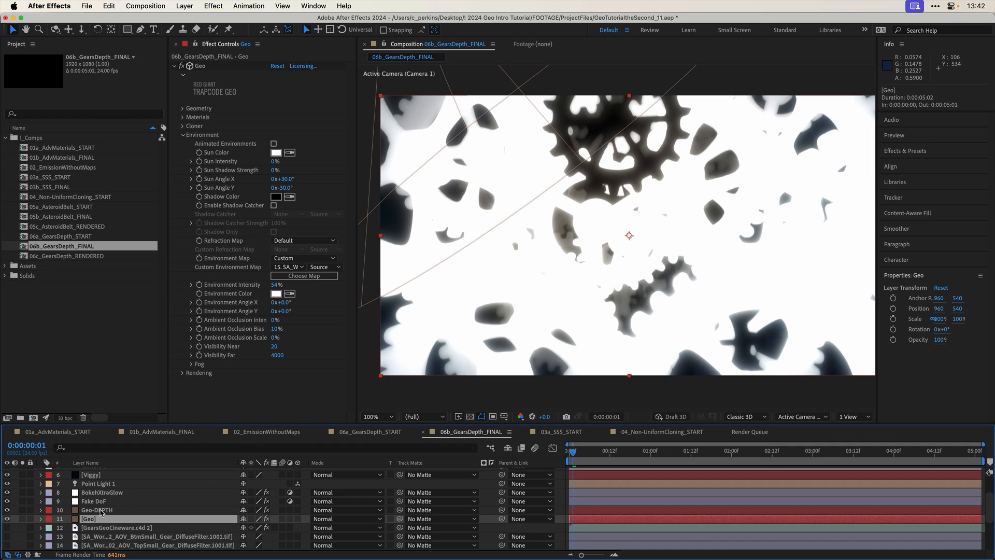
click(97, 510)
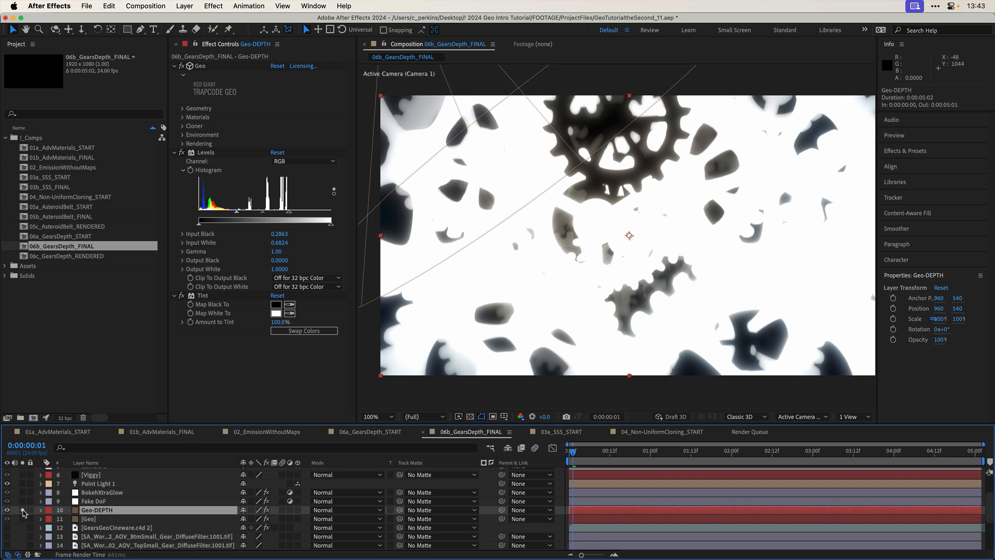
click(23, 510)
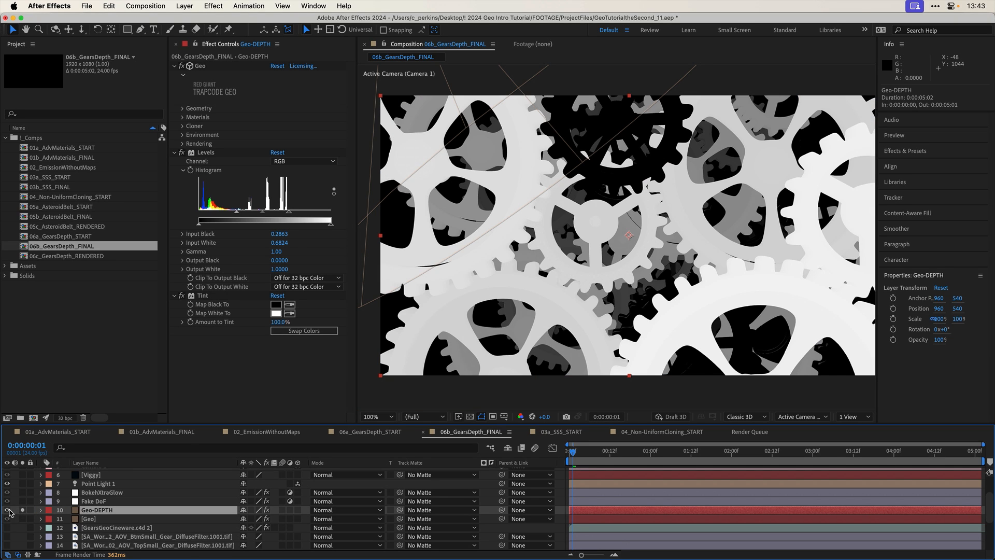
click(8, 510)
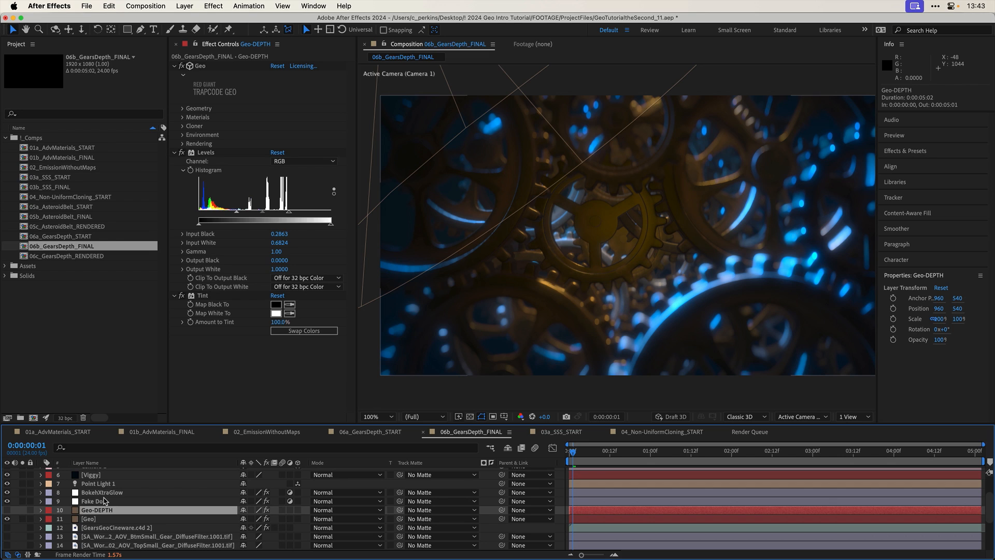
- Examine the Fake DoF layer's Camera Lens Blur effect, including its blur map layer and source options
click(104, 501)
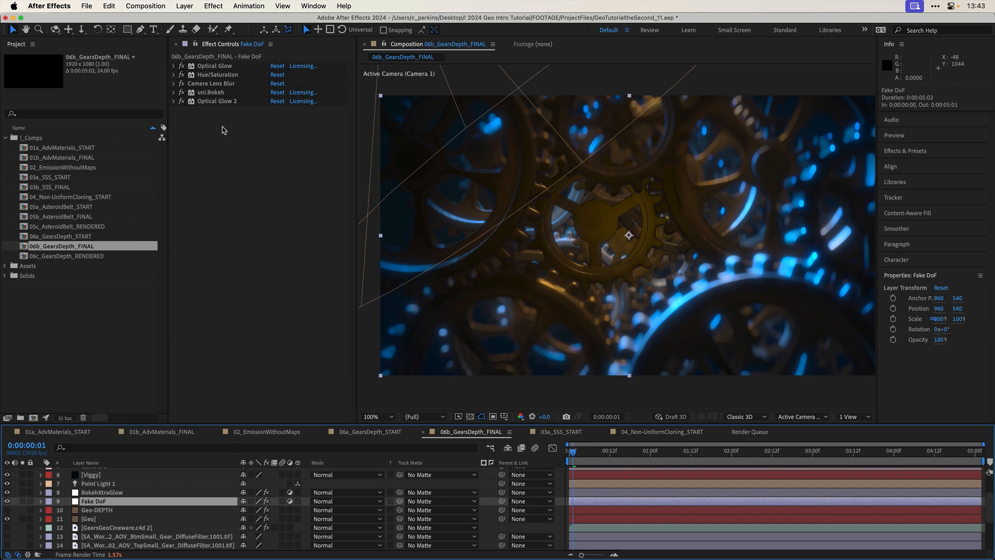
click(174, 84)
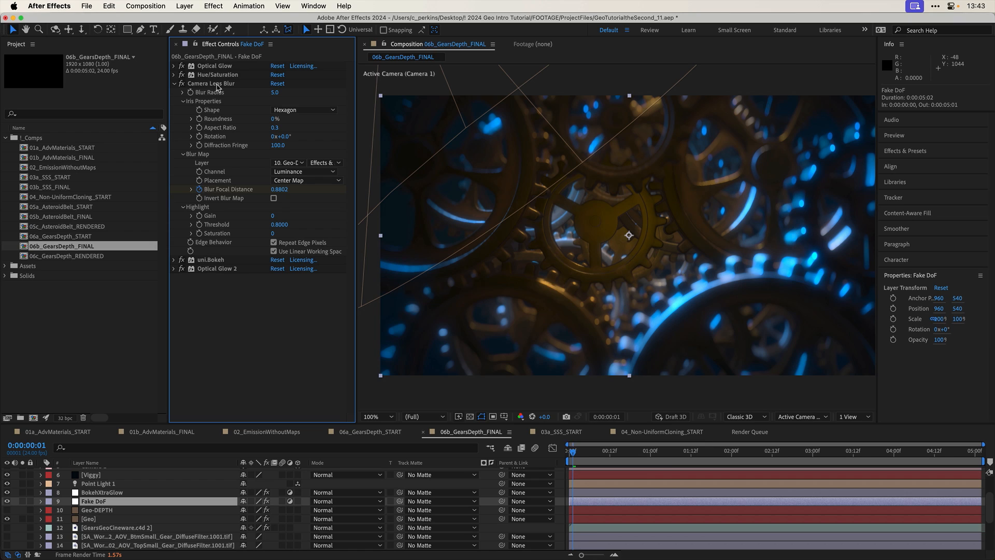
click(212, 260)
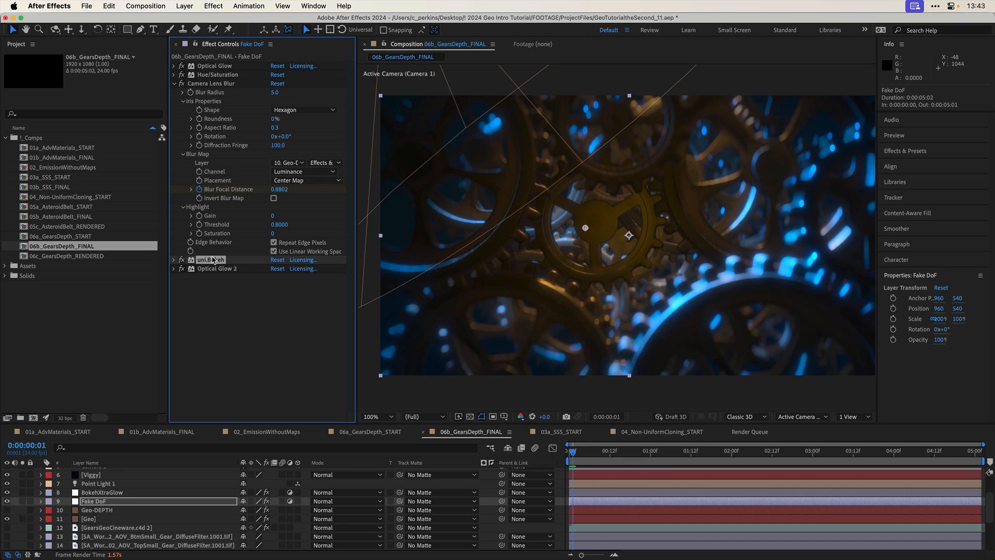
click(288, 163)
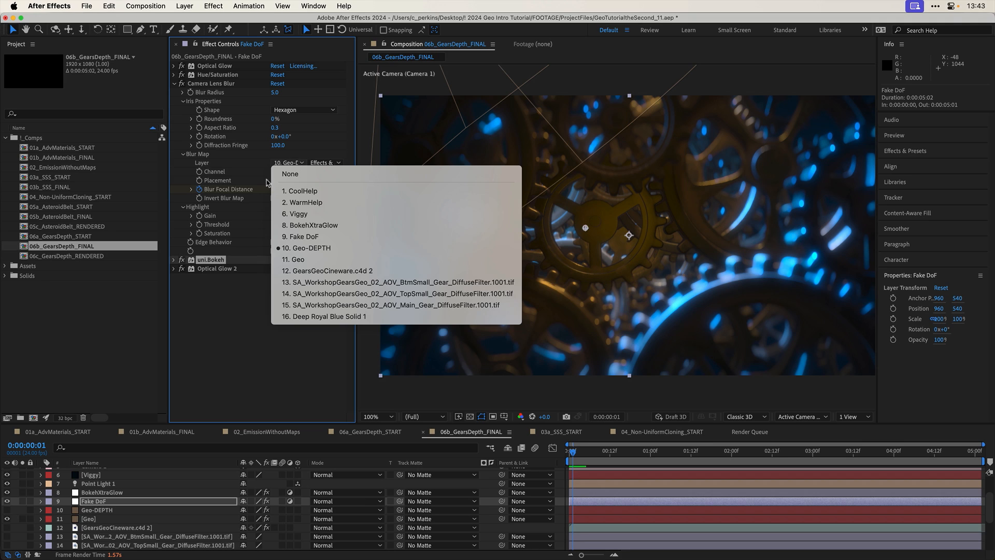
click(254, 165)
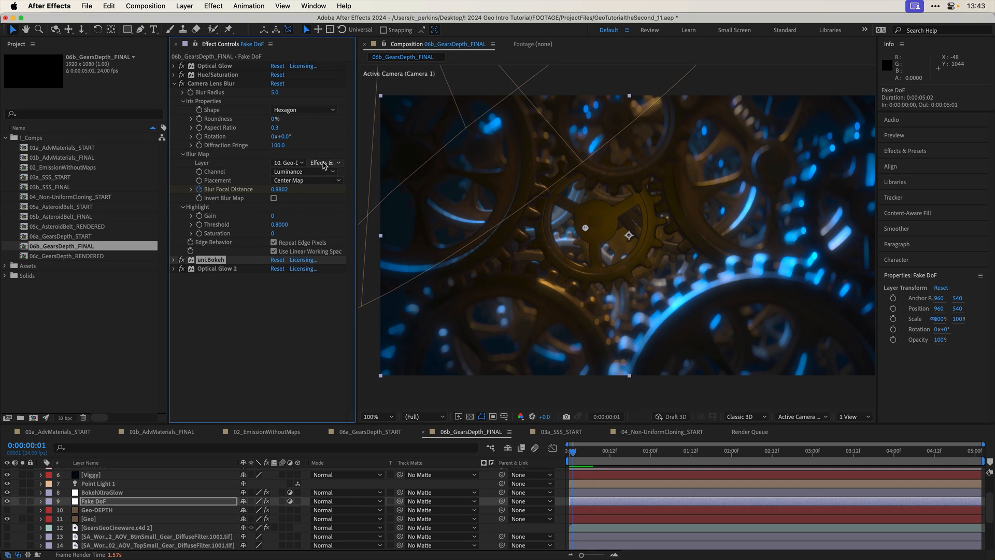
click(323, 165)
click(329, 152)
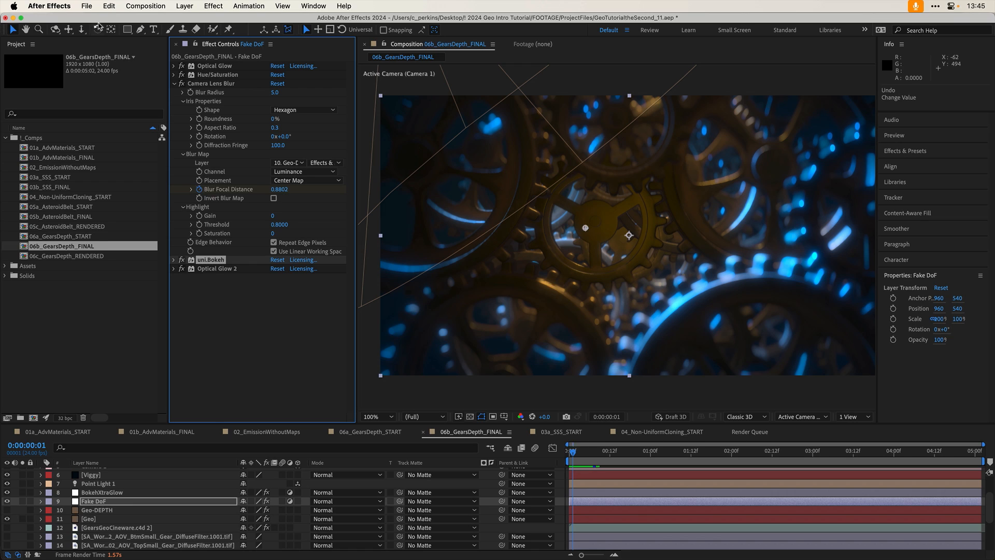
- Start a new project, discarding the changes to the current one
click(86, 5)
mouse_move(176, 21)
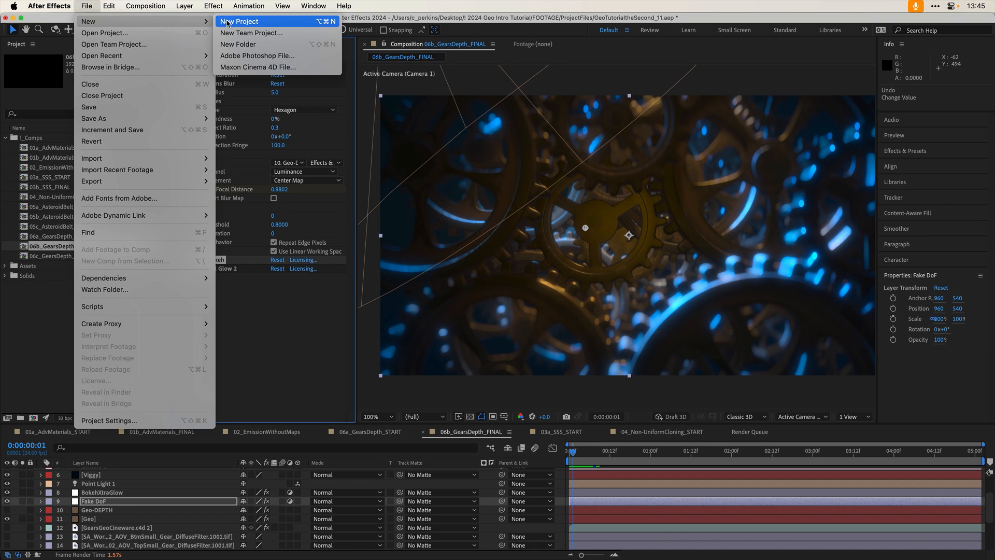
click(227, 24)
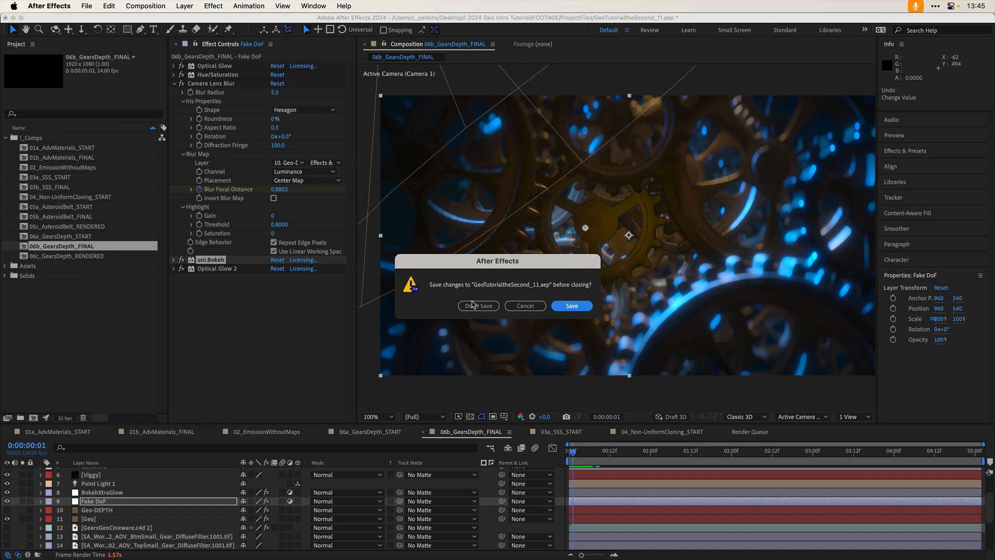
click(477, 305)
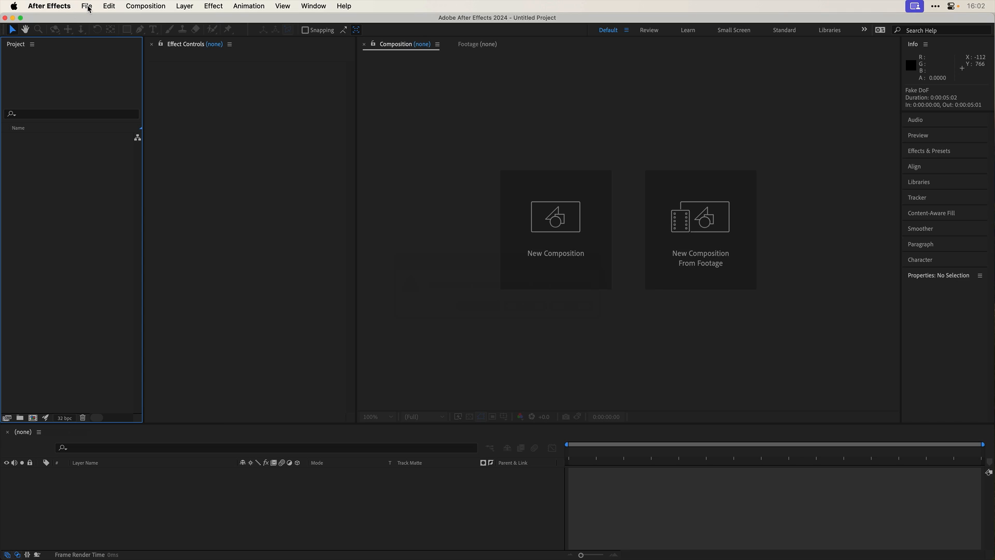
- Create a Maxon Cinema 4D file named Untitled.c4d in ProjectFiles, then switch back to After Effects and make a composition from it
click(86, 5)
mouse_move(147, 23)
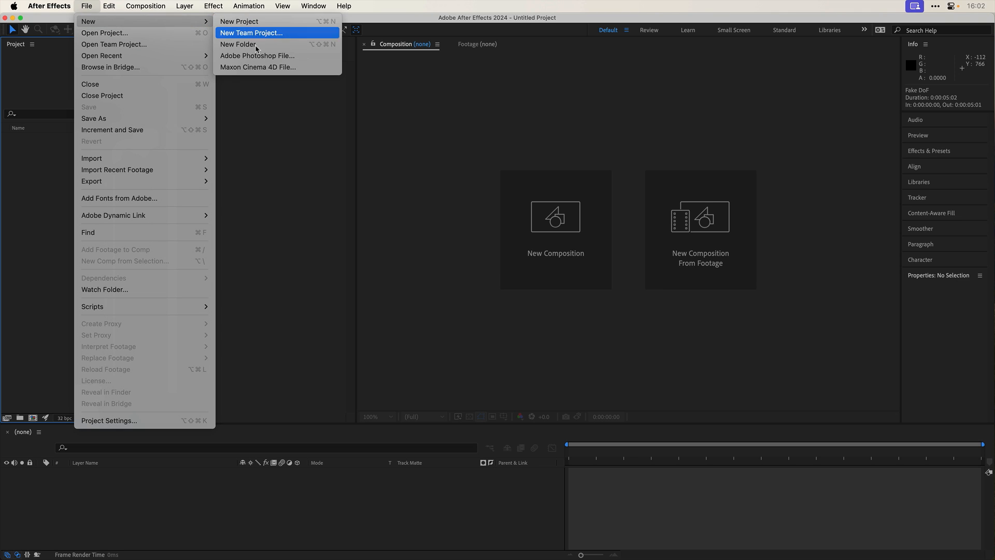
click(264, 67)
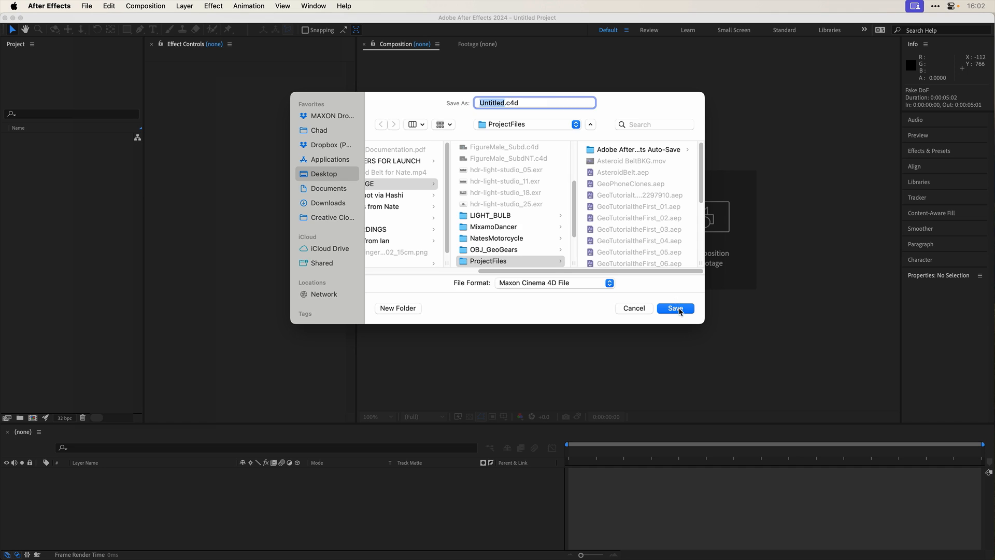
click(676, 309)
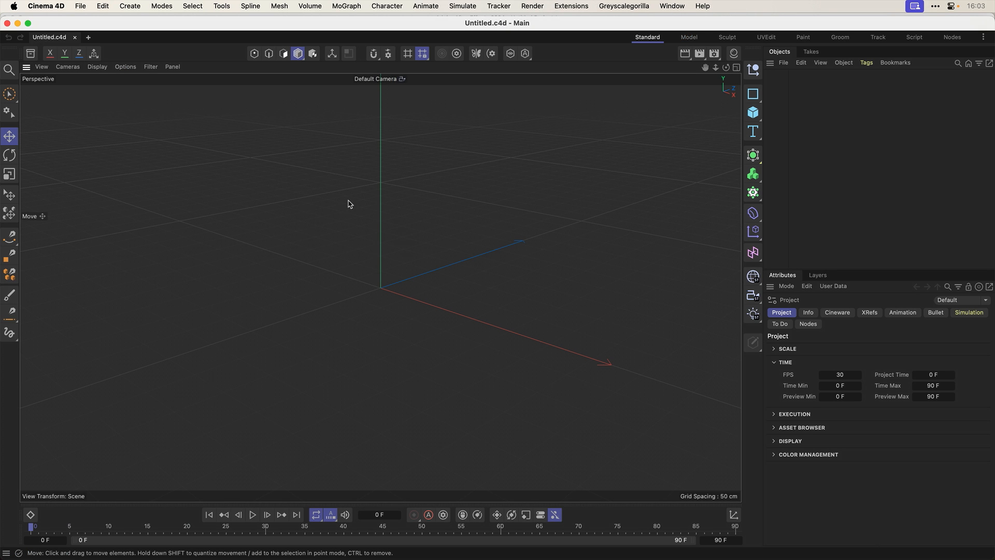
key(super+Tab)
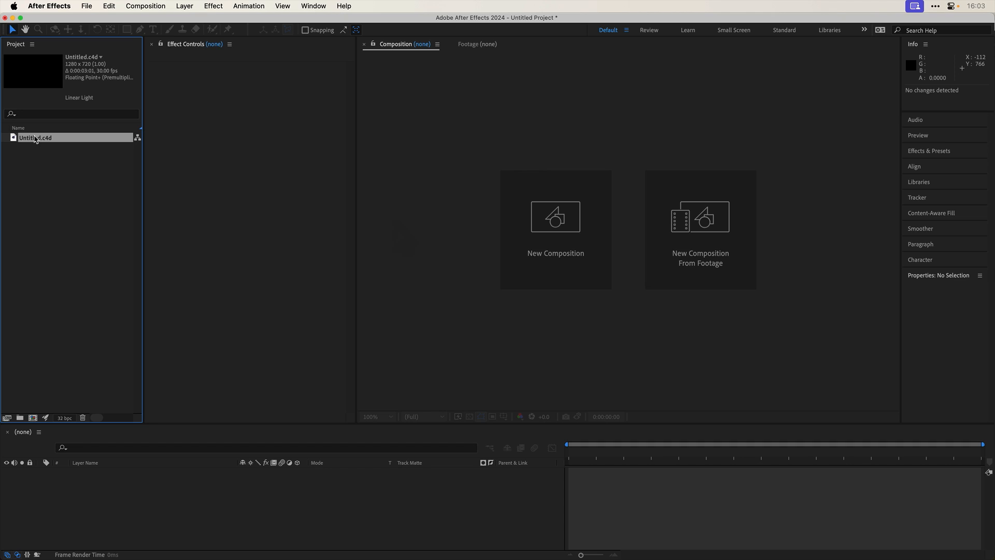
drag(36, 141, 33, 419)
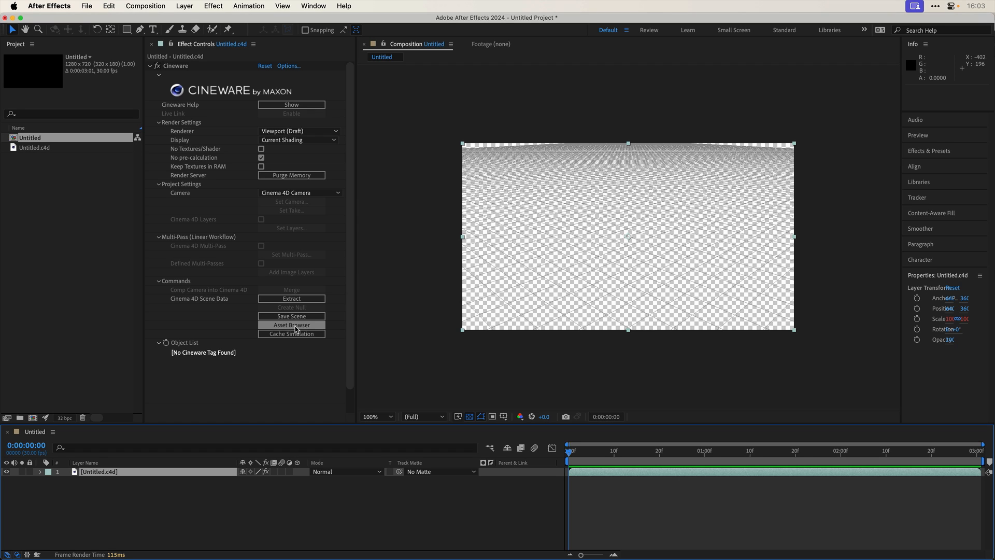
- Open the Maxon Asset Browser from Cineware and look through the Arts & Crafts models
click(295, 326)
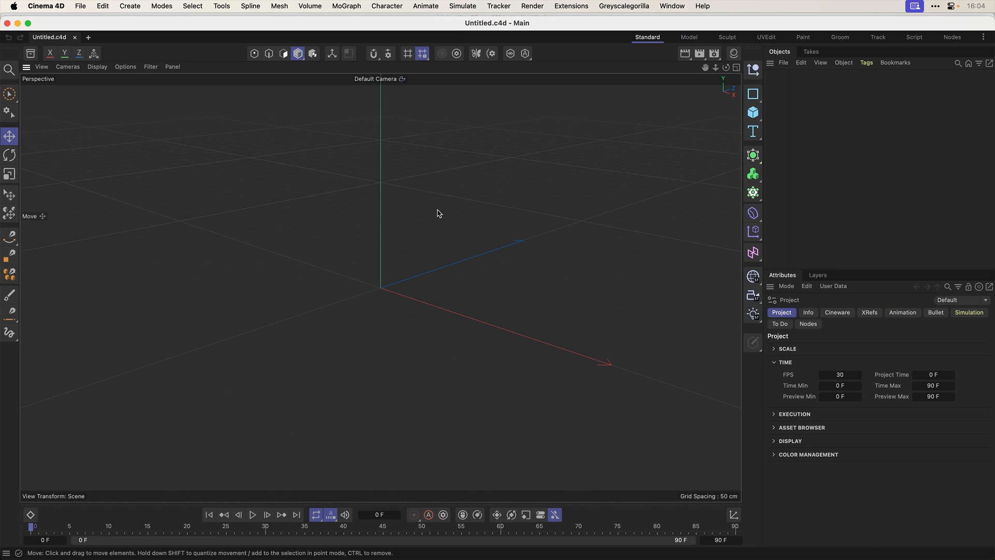
click(29, 55)
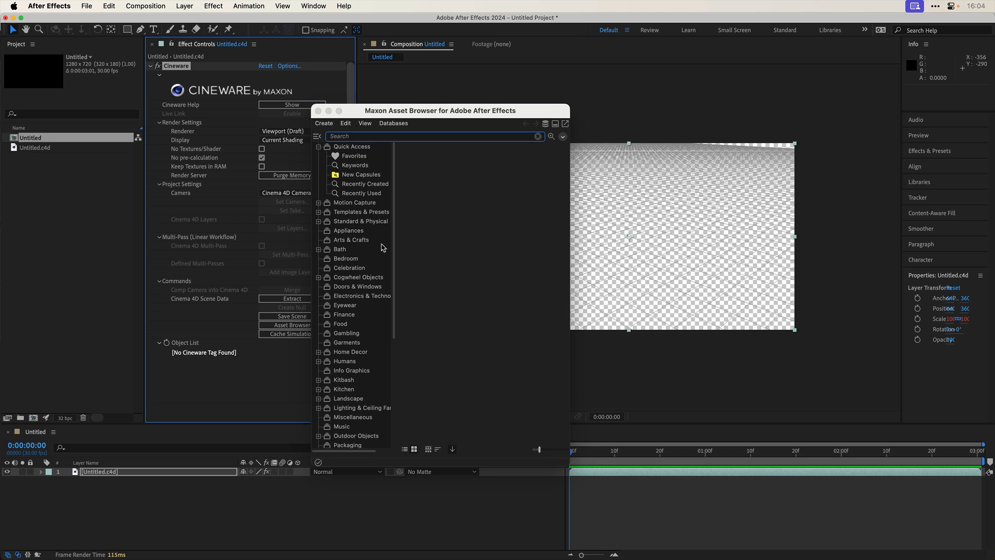
click(351, 241)
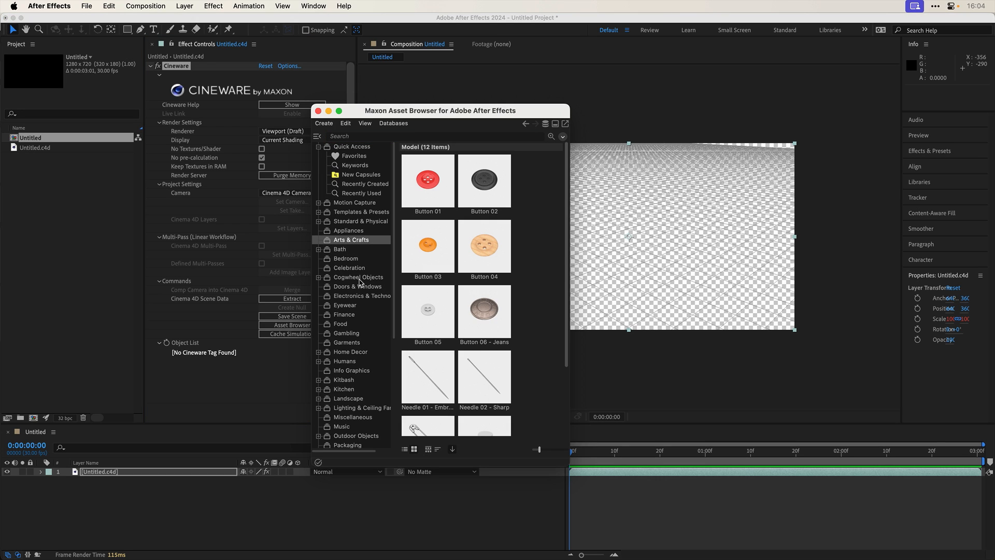
scroll(452, 310, down, 2)
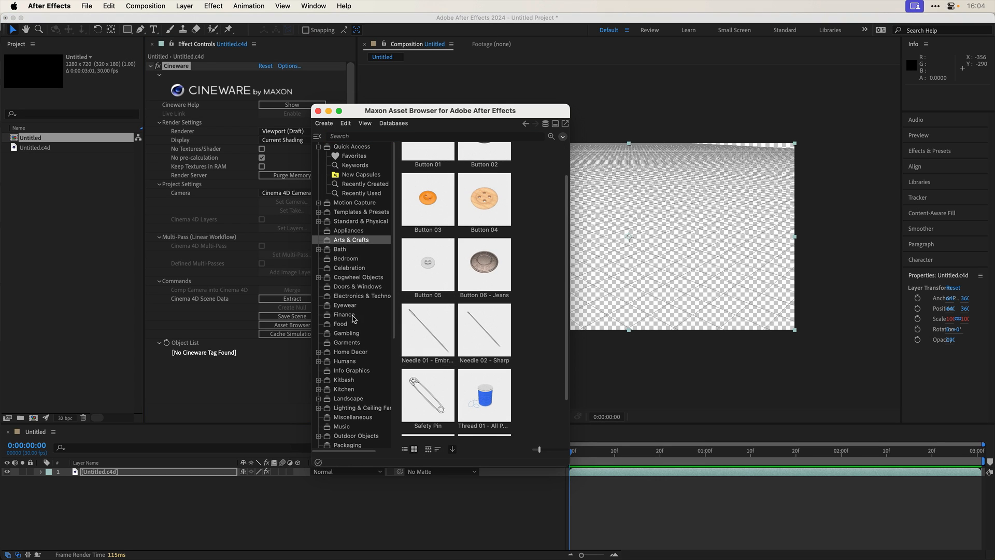
- Look through the Bedroom and Food models in the Maxon Asset Browser, then close the browser
click(346, 259)
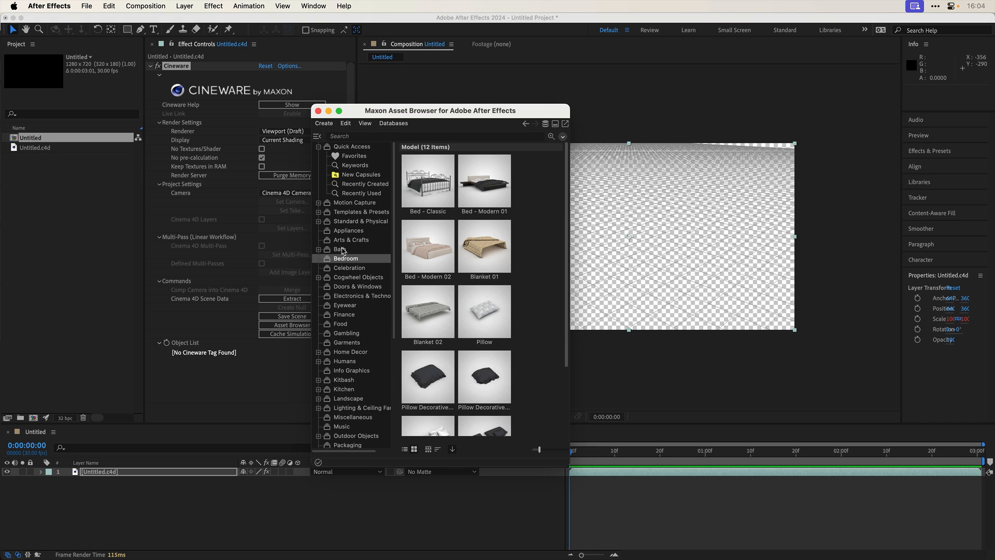
scroll(386, 301, down, 5)
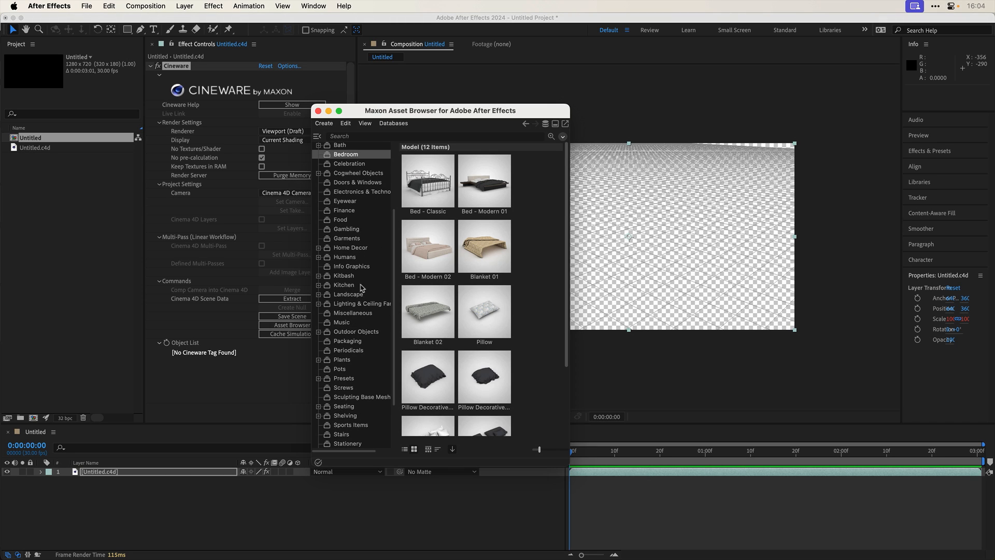
click(343, 221)
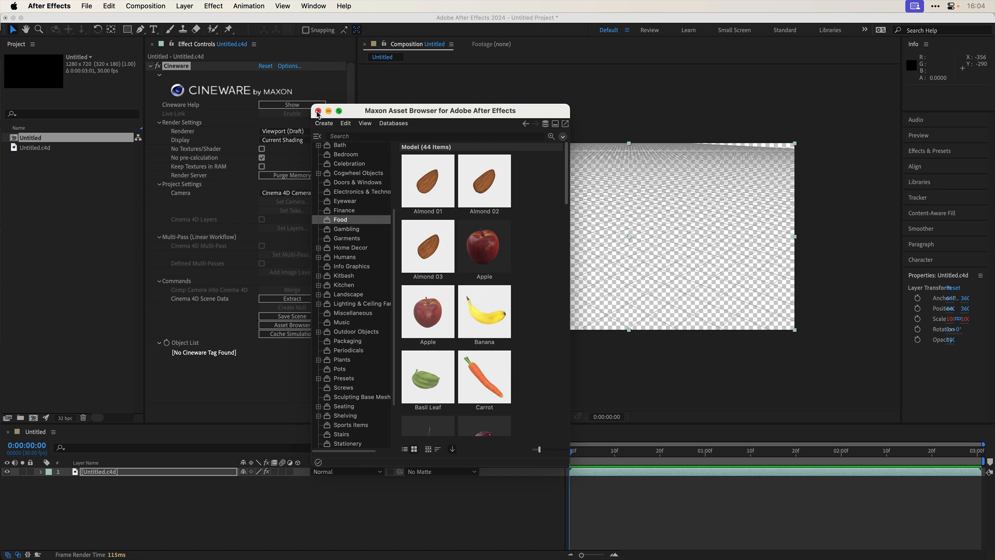
click(318, 111)
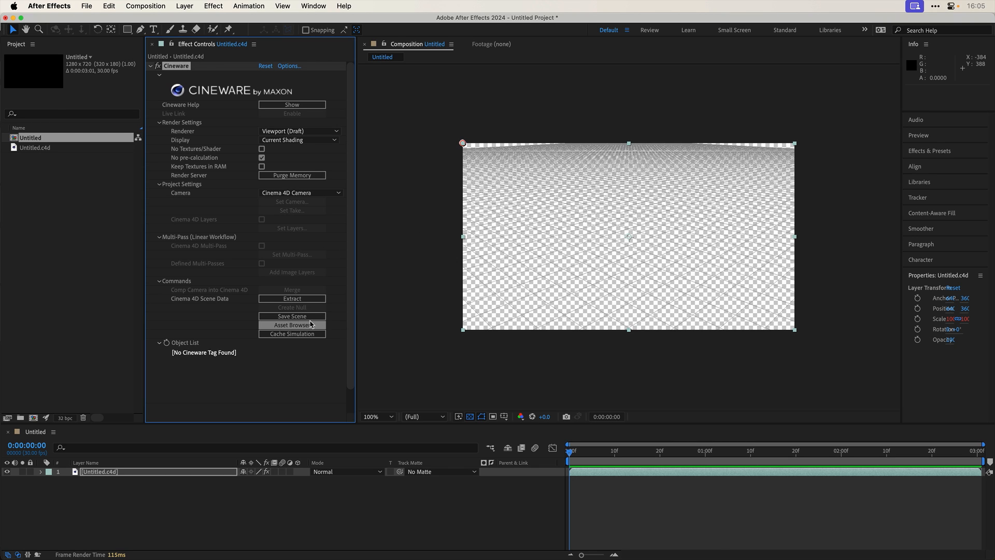
- Switch to Cinema 4D, add the Bed - Classic model from the Bedroom assets to the scene, and hide the Asset Browser
key(super+Tab)
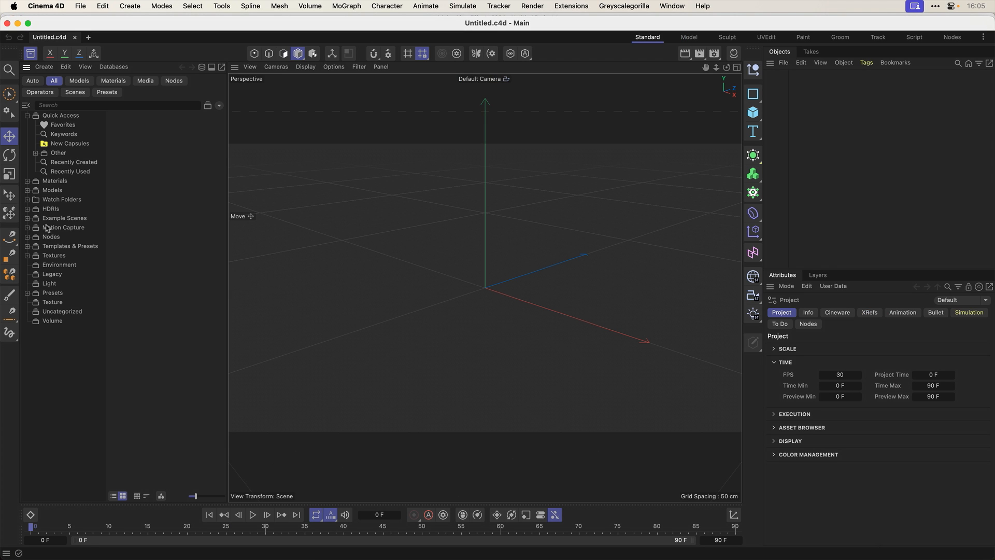
click(26, 190)
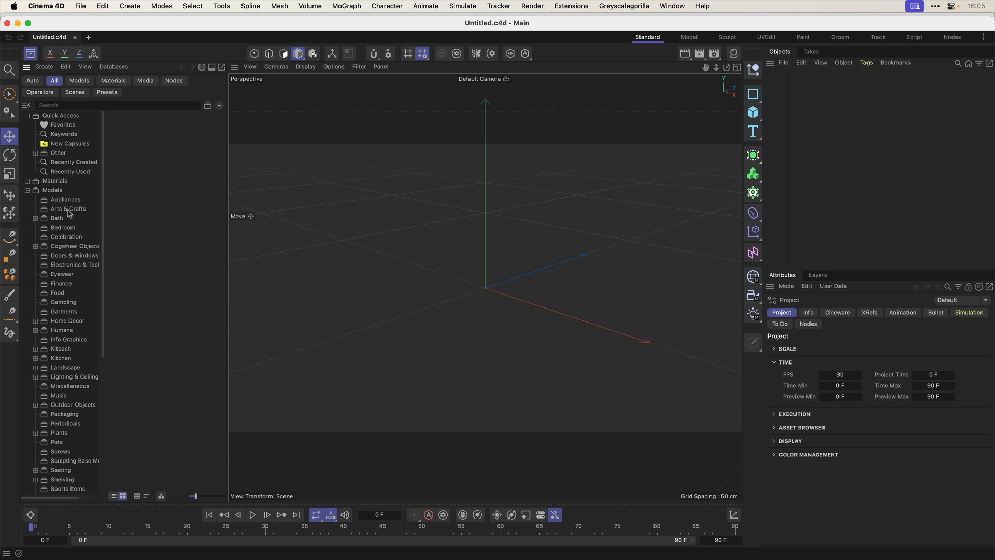
click(62, 228)
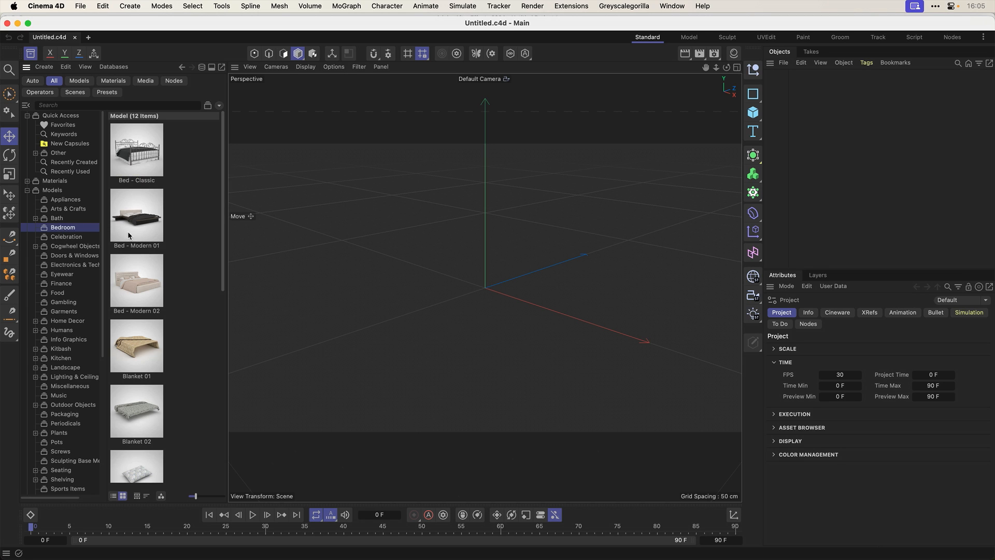
double_click(143, 167)
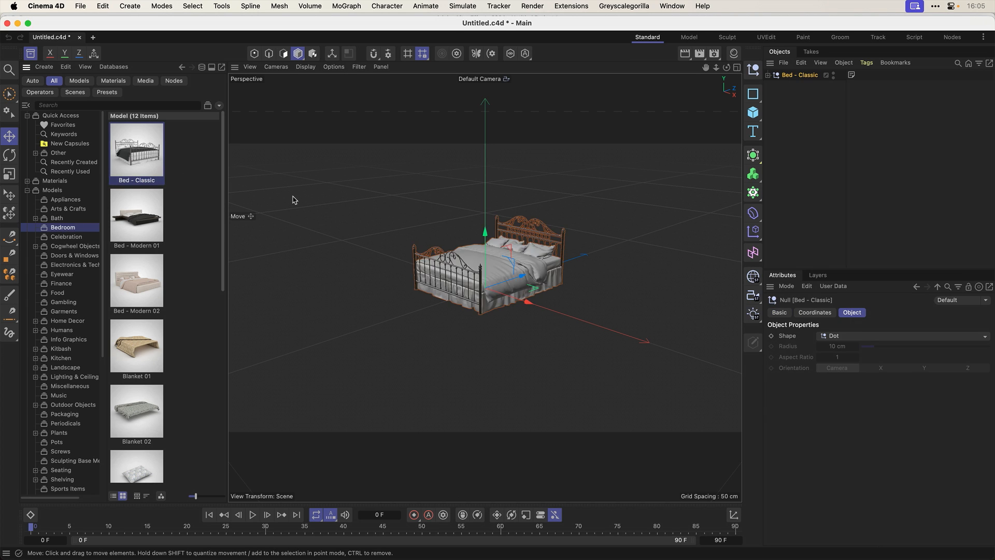
click(31, 53)
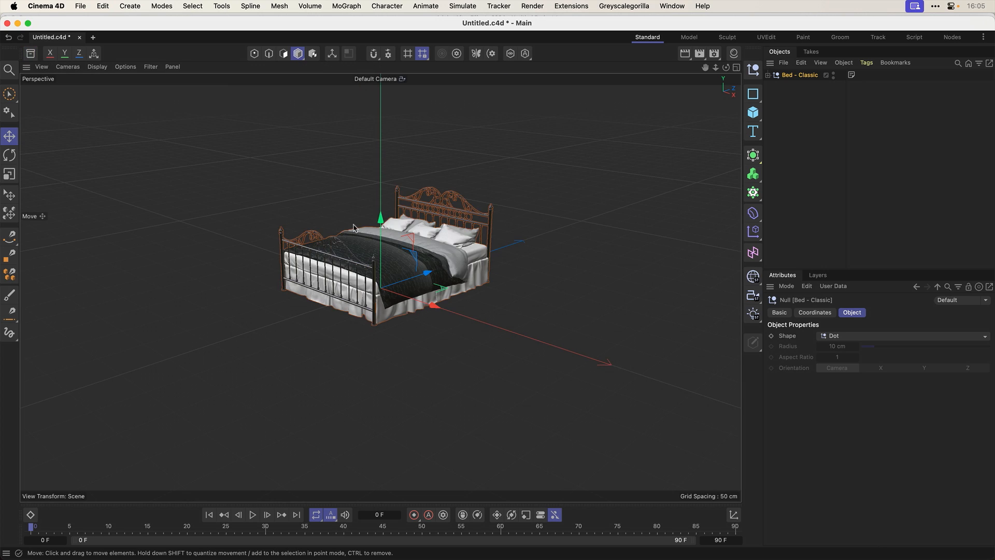
drag(348, 233, 369, 262)
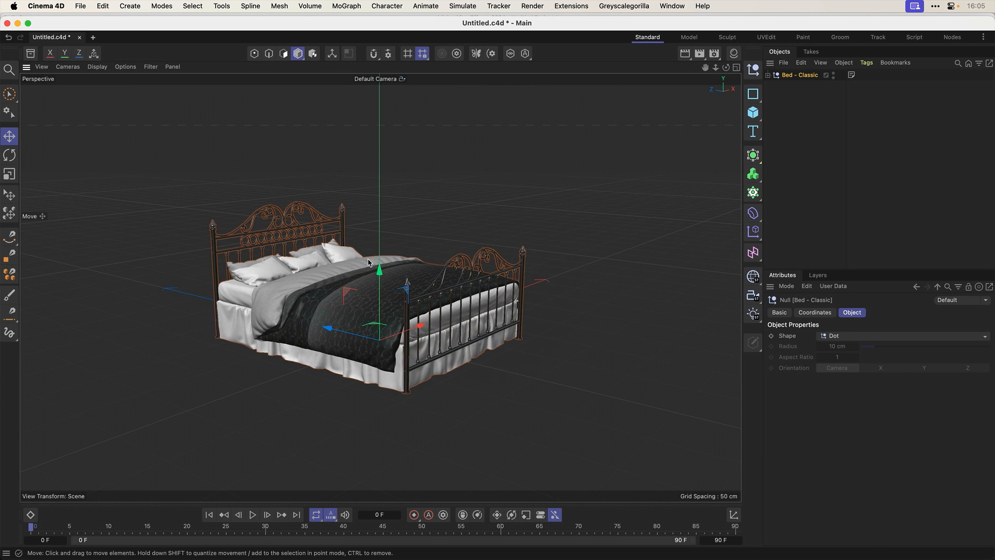
- Check the Save for Cineware option among Cinema 4D's saving commands without saving the bed scene
click(81, 7)
click(80, 6)
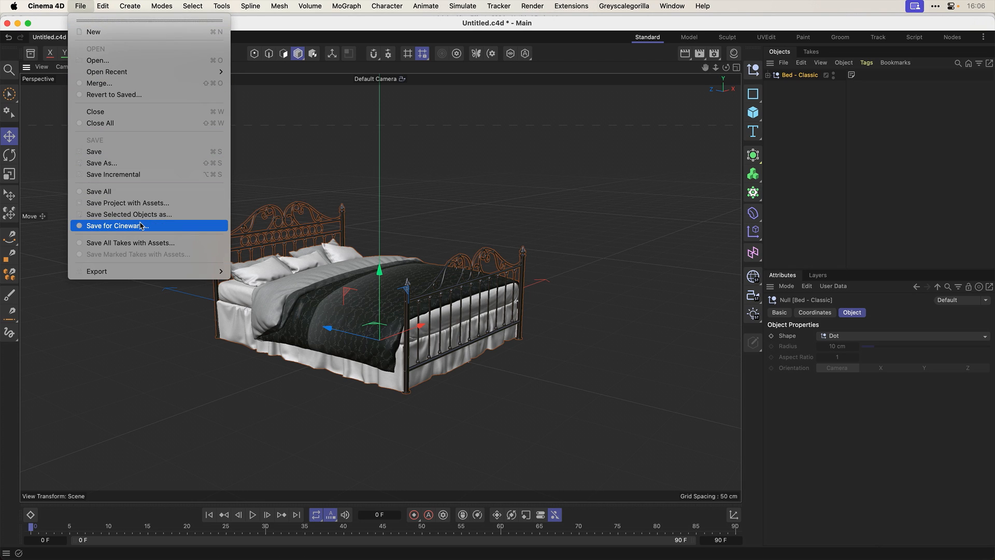
click(307, 260)
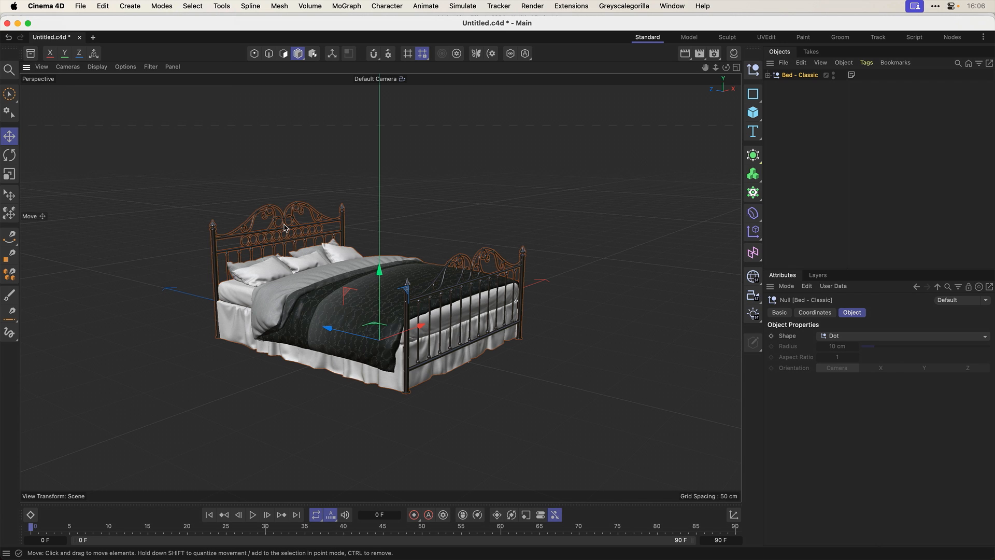
- Open the recent file !PhoneTestGeoCinewareNT.c4d and inspect the Phone object's Normal tag
click(80, 6)
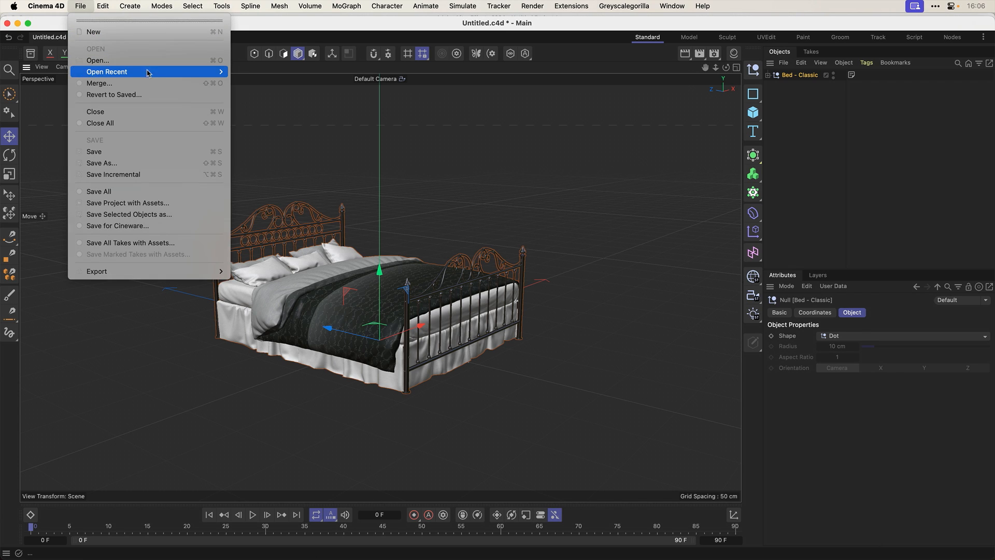
mouse_move(148, 73)
click(271, 83)
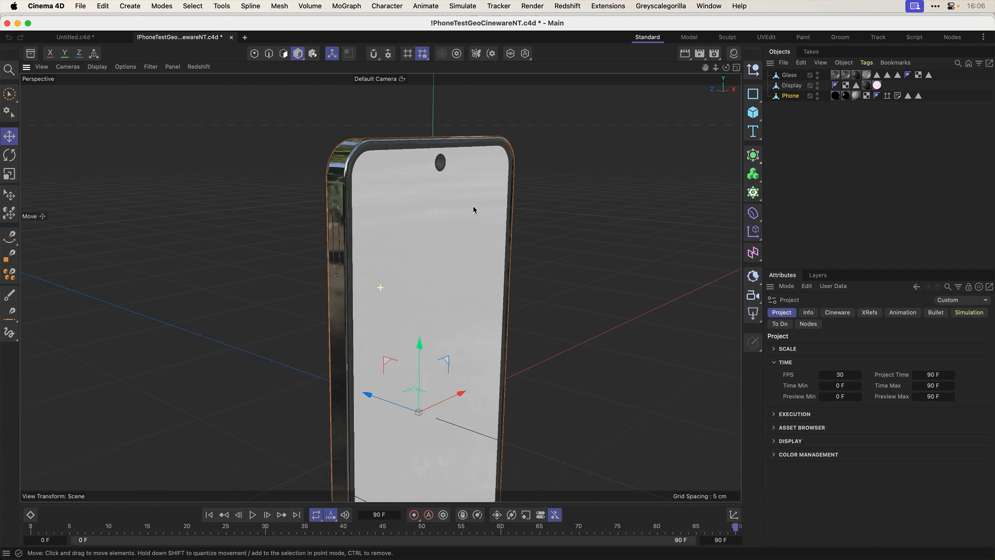
click(888, 96)
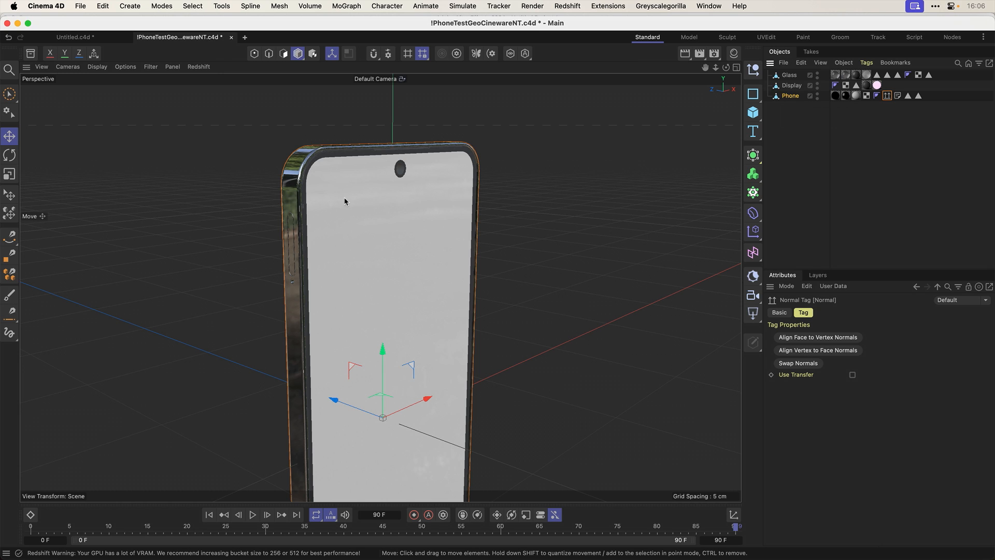
mouse_move(342, 198)
mouse_down()
mouse_move(395, 191)
mouse_move(409, 204)
mouse_move(332, 213)
mouse_up()
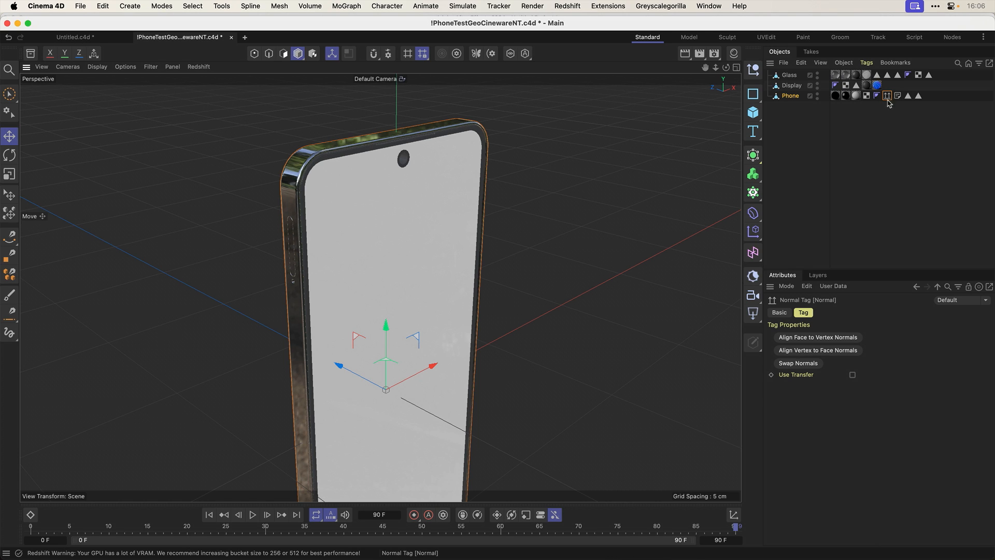
- Search the tags and commands available for the Phone object for "norma"
right_click(789, 96)
key(Escape)
right_click(796, 99)
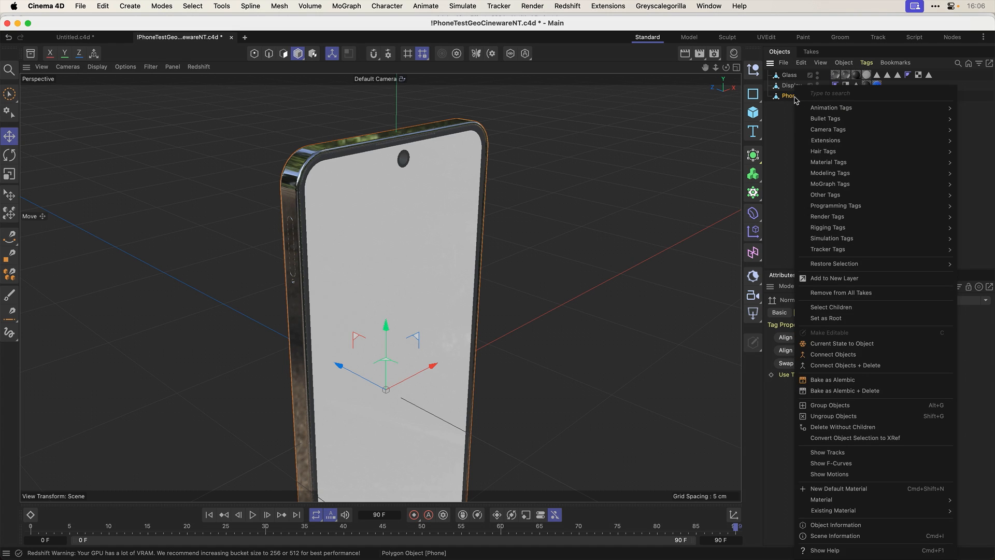
text(norma)
mouse_move(804, 104)
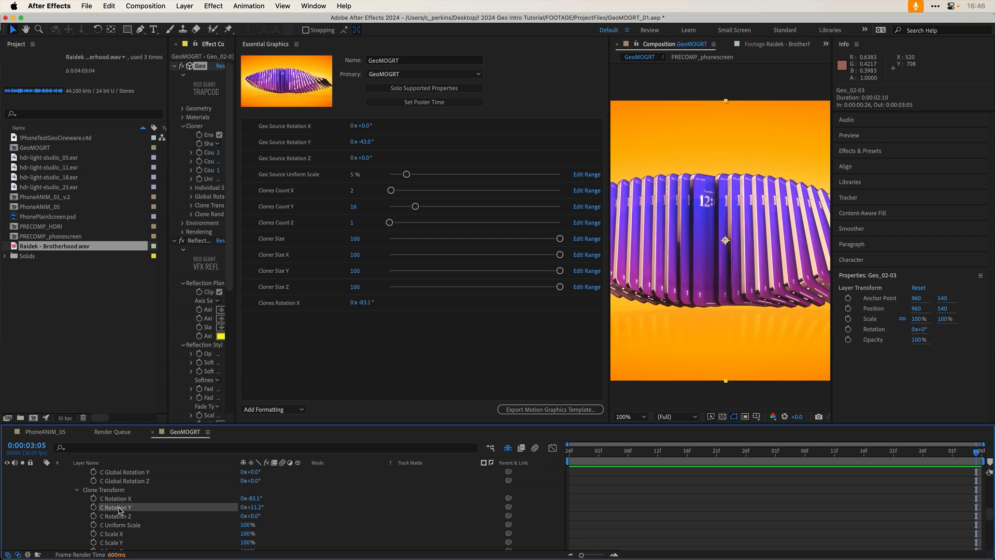
- Switch to After Effects and name the C Rotation Y control in the GeoMOGRT template "Clones Rotation Y"
click(277, 319)
key(BackSpace)
key(BackSpace)
key(BackSpace)
key(BackSpace)
key(BackSpace)
text(Clones Rotation Y)
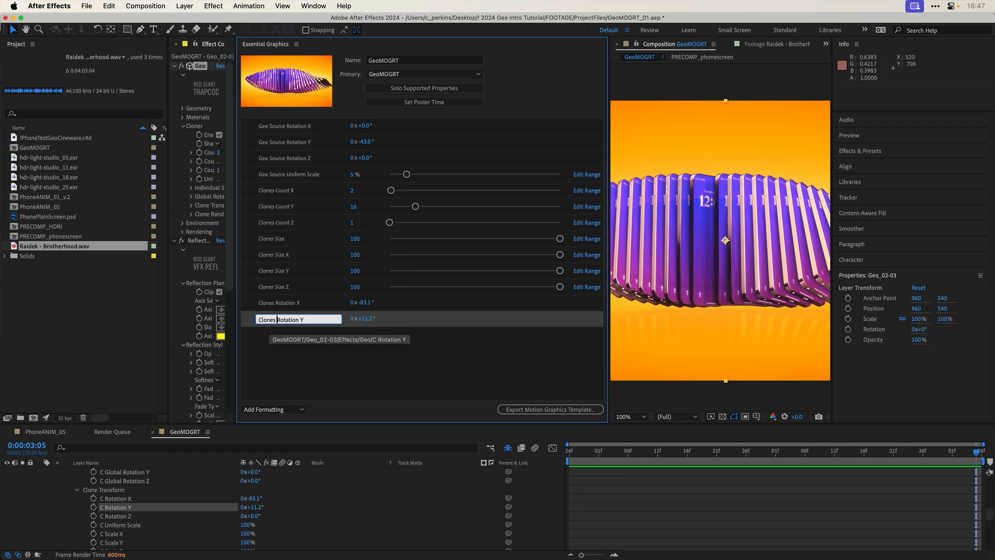
key(Return)
- Add Geo's C Uniform Scale property to the GeoMOGRT template and name the control "Clones Uniform Scale"
drag(140, 525, 324, 361)
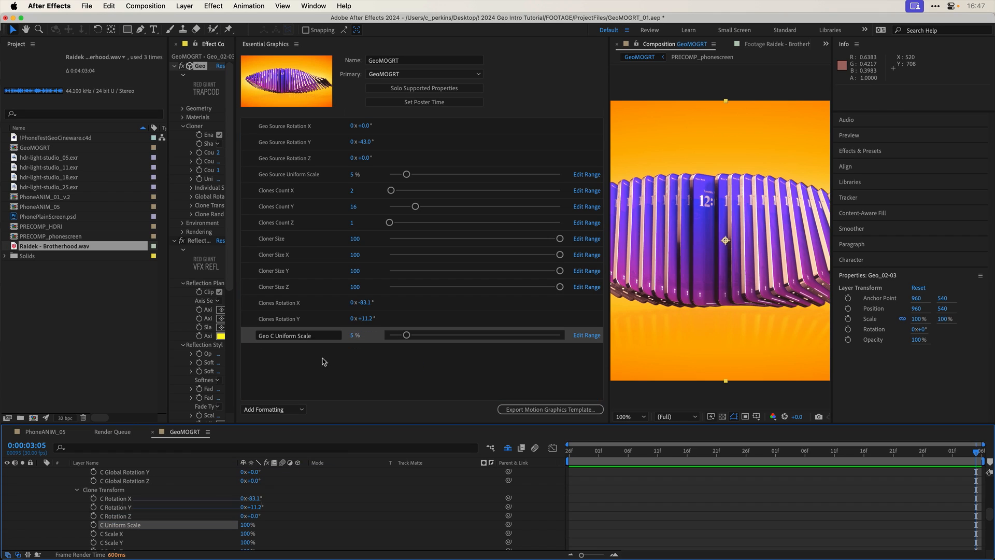
click(275, 336)
key(BackSpace)
key(BackSpace)
key(BackSpace)
key(BackSpace)
key(BackSpace)
text(Clones)
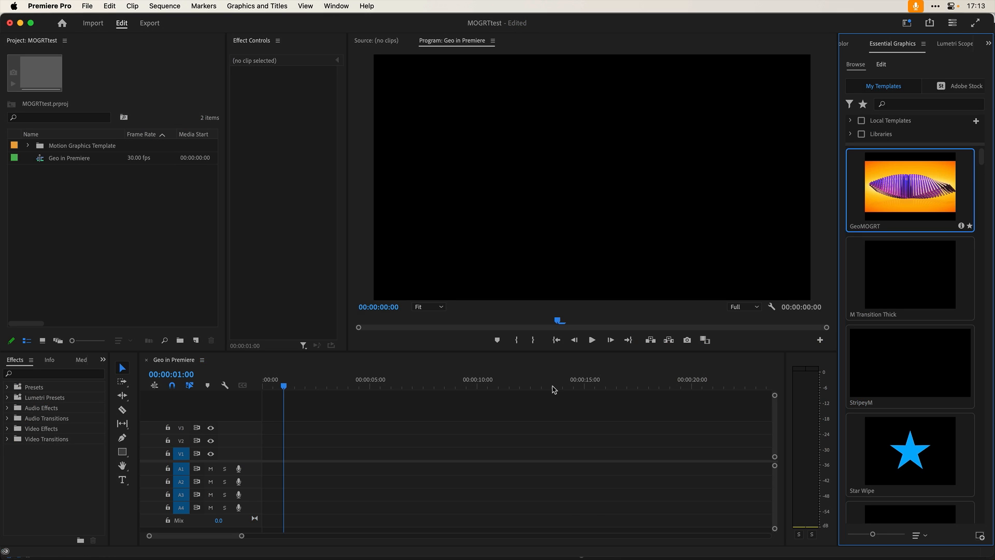
- Switch to Premiere Pro and place the GeoMOGRT template on video track V1 of the Geo in Premiere sequence
drag(552, 388, 296, 457)
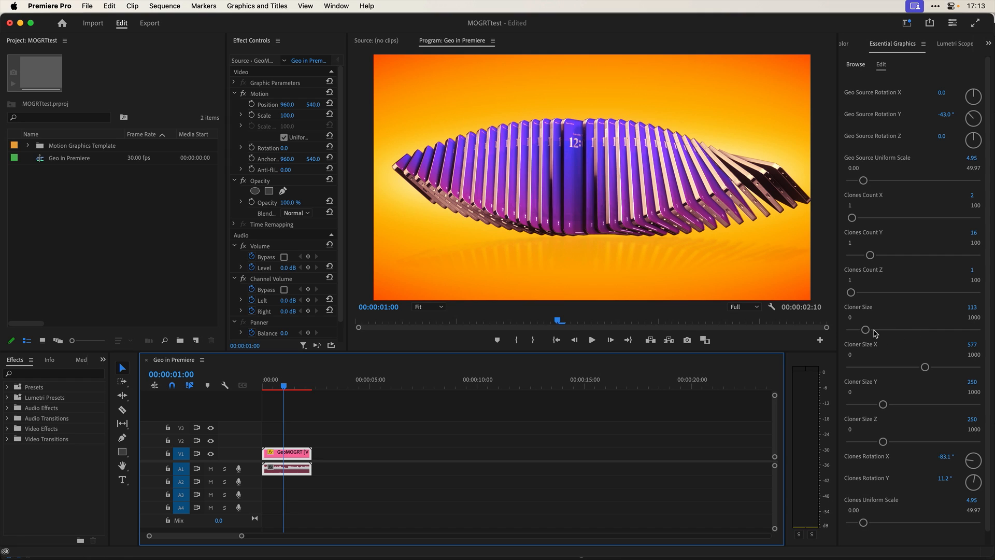
click(891, 283)
- Set the GeoMOGRT clip's Cloner Size X to 834 and Clones Count Y to 45, and adjust Clones Rotation X
drag(925, 367, 955, 367)
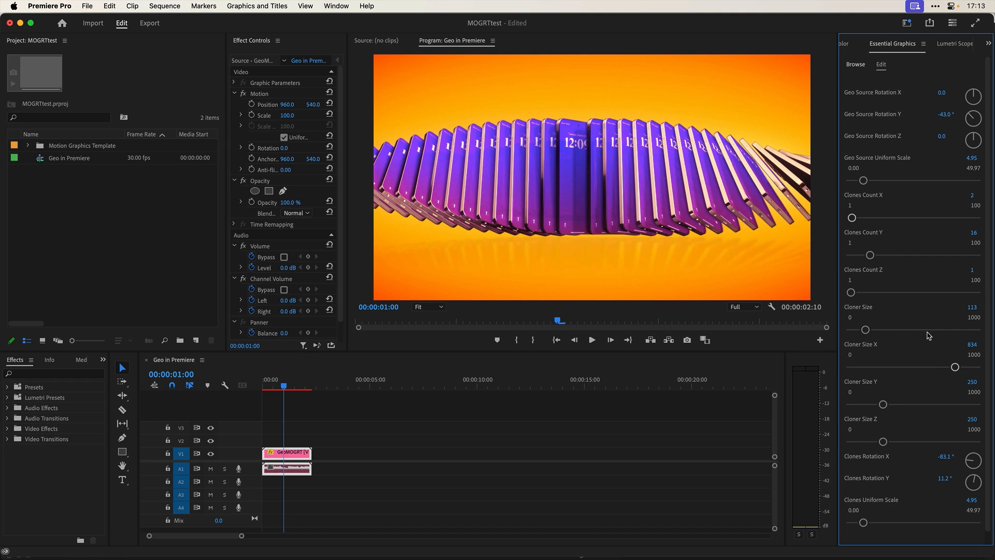
drag(870, 255, 906, 256)
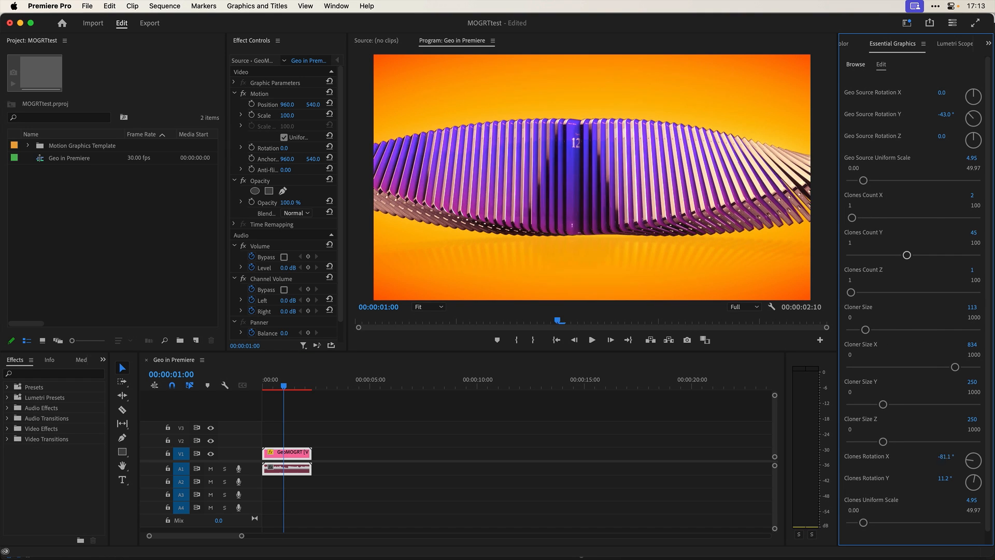
drag(952, 458, 957, 454)
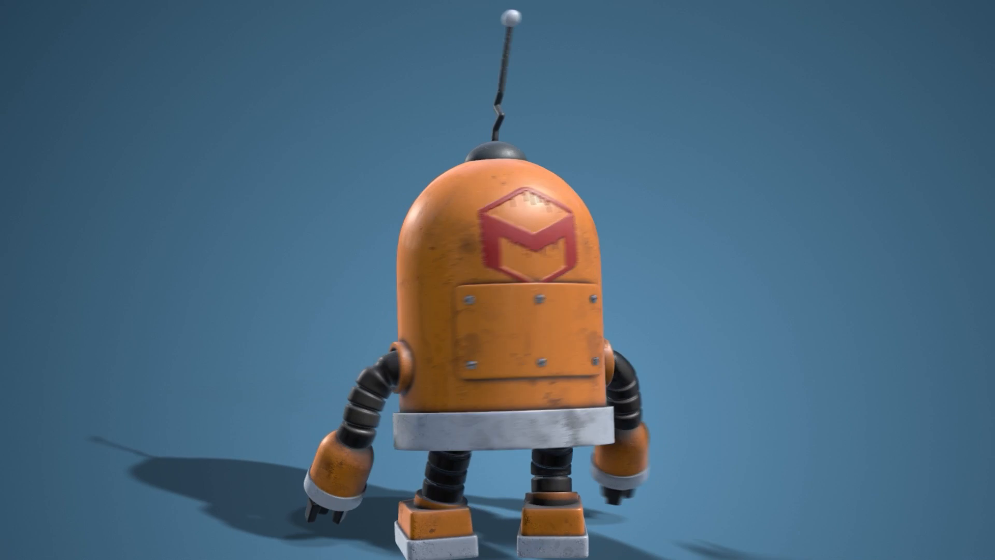